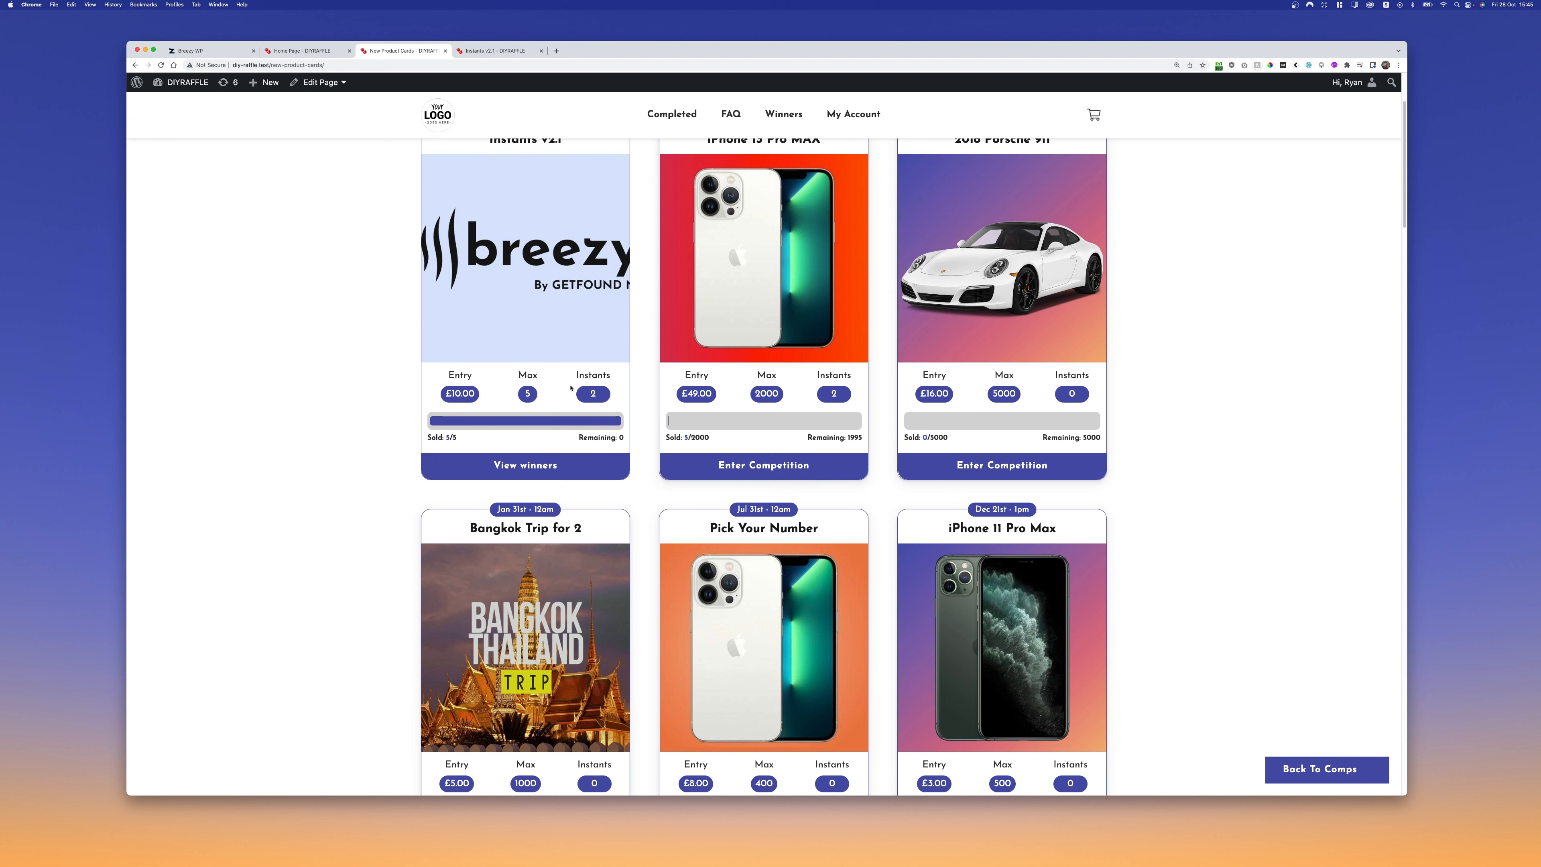
- Examine the Product Card 2 designs on the New Product Cards page, including the draw dates, entry details and progress bars
scroll(603, 398, down, 3)
scroll(603, 392, up, 5)
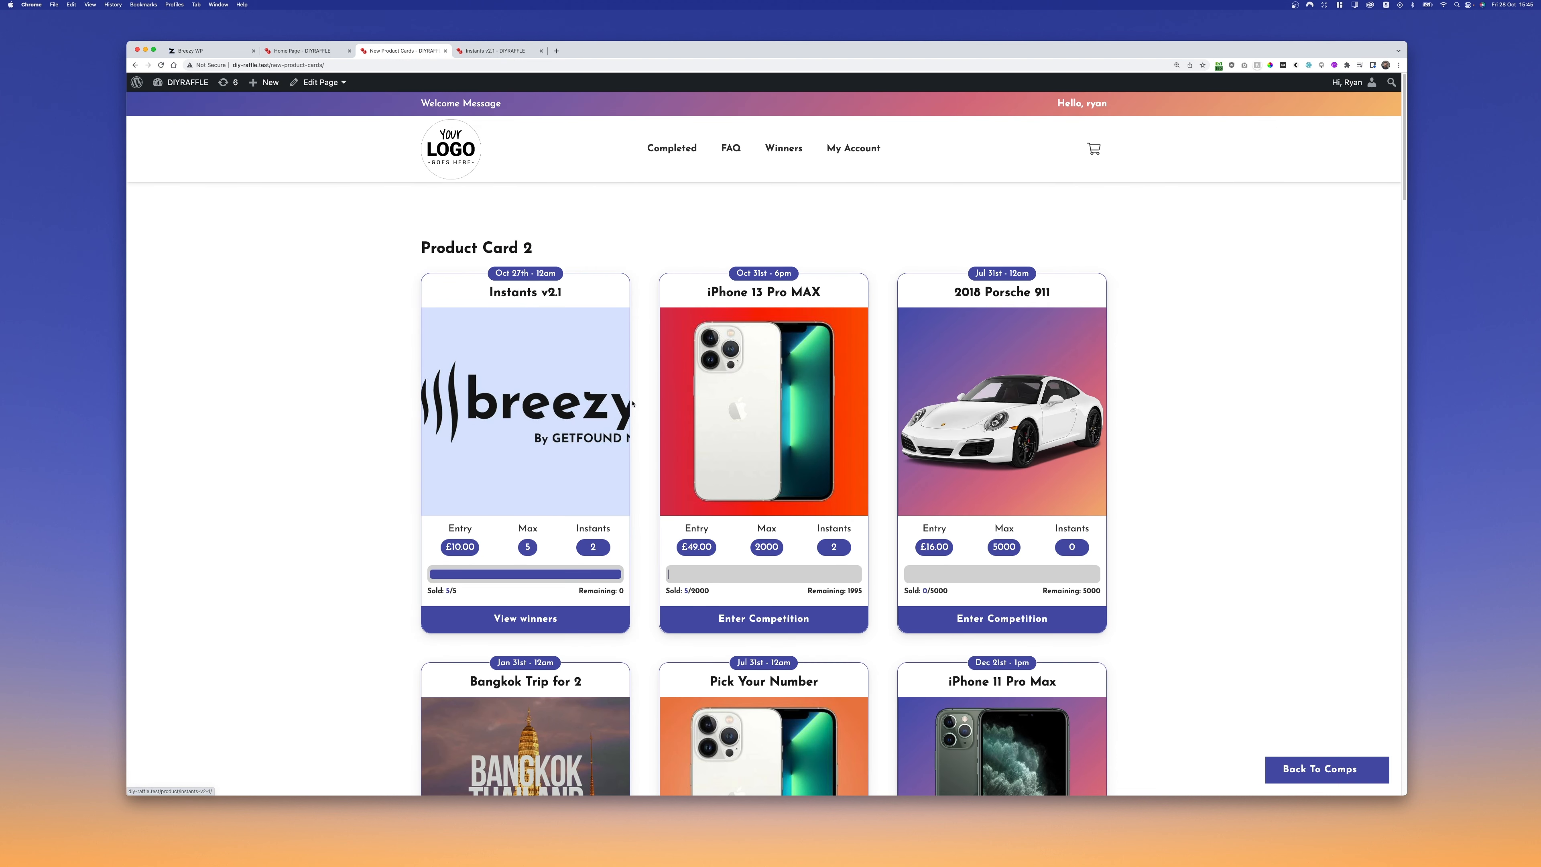
scroll(642, 403, down, 1)
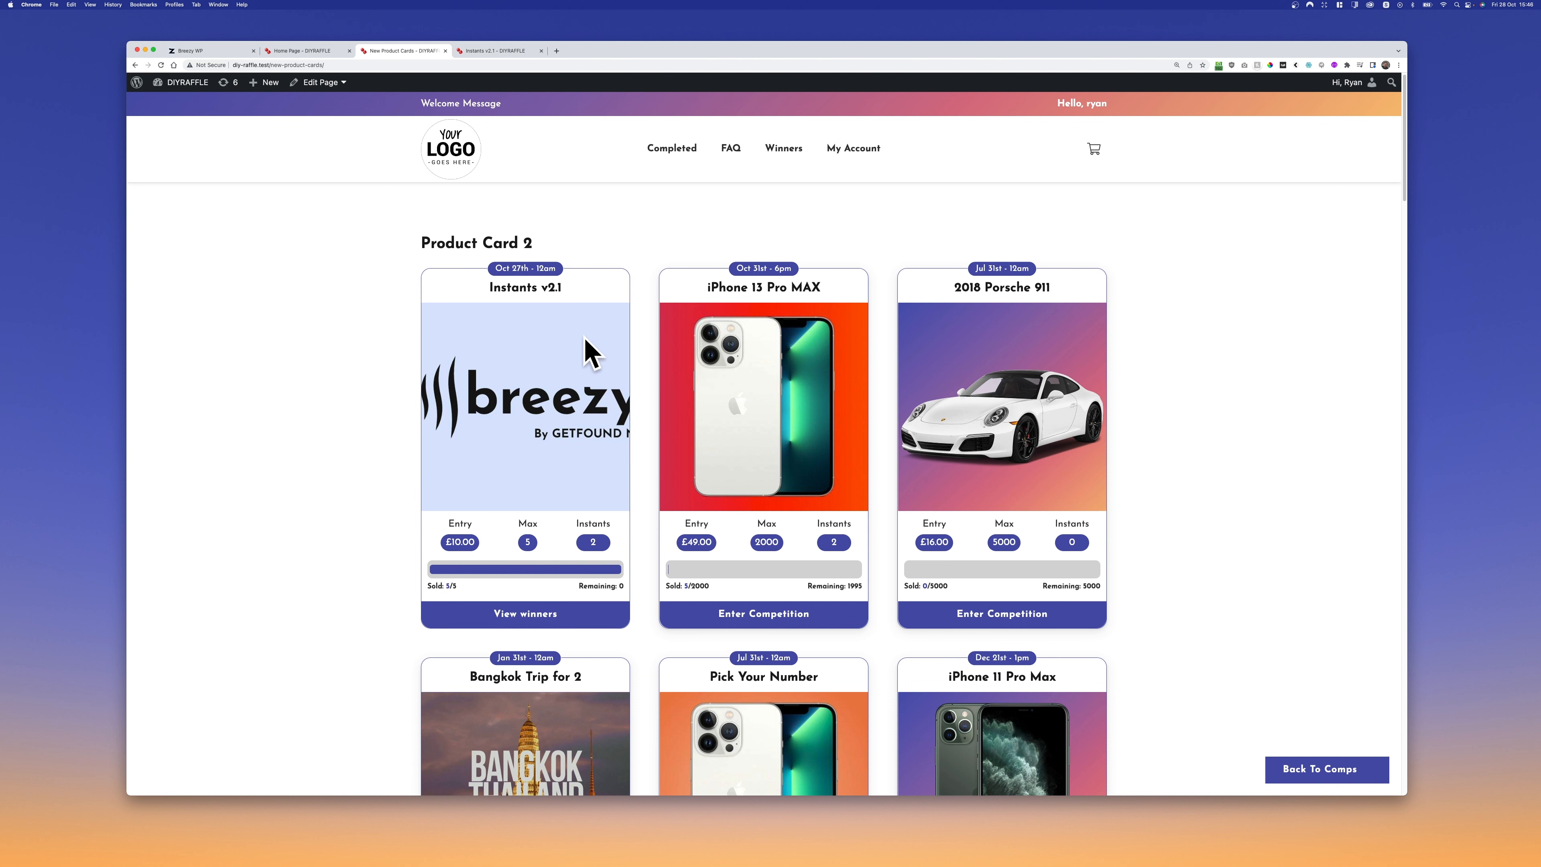
scroll(697, 469, down, 2)
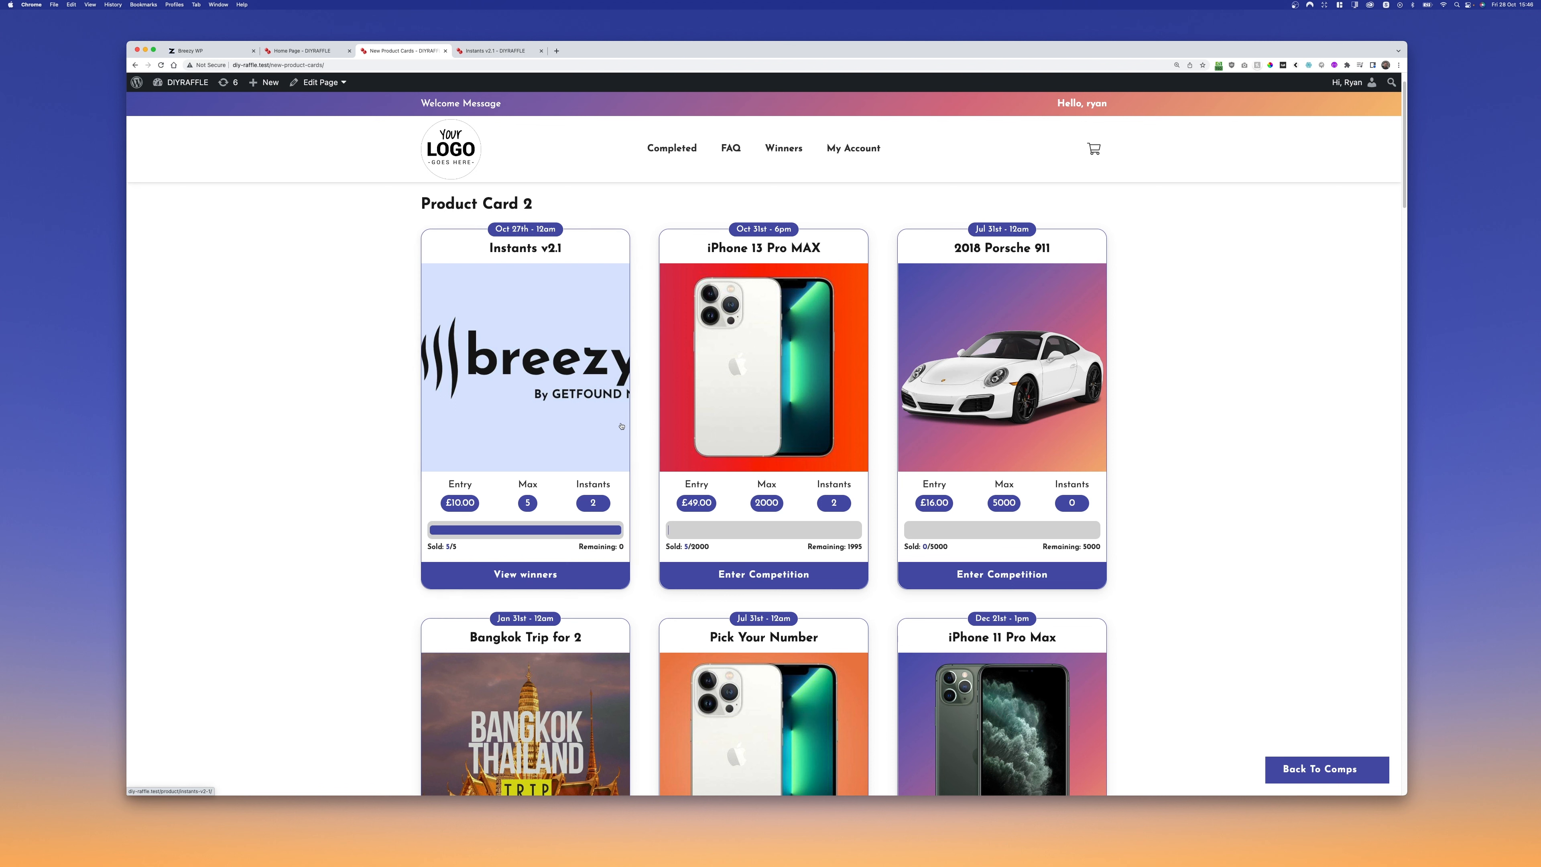
scroll(507, 293, down, 1)
drag(503, 224, 541, 312)
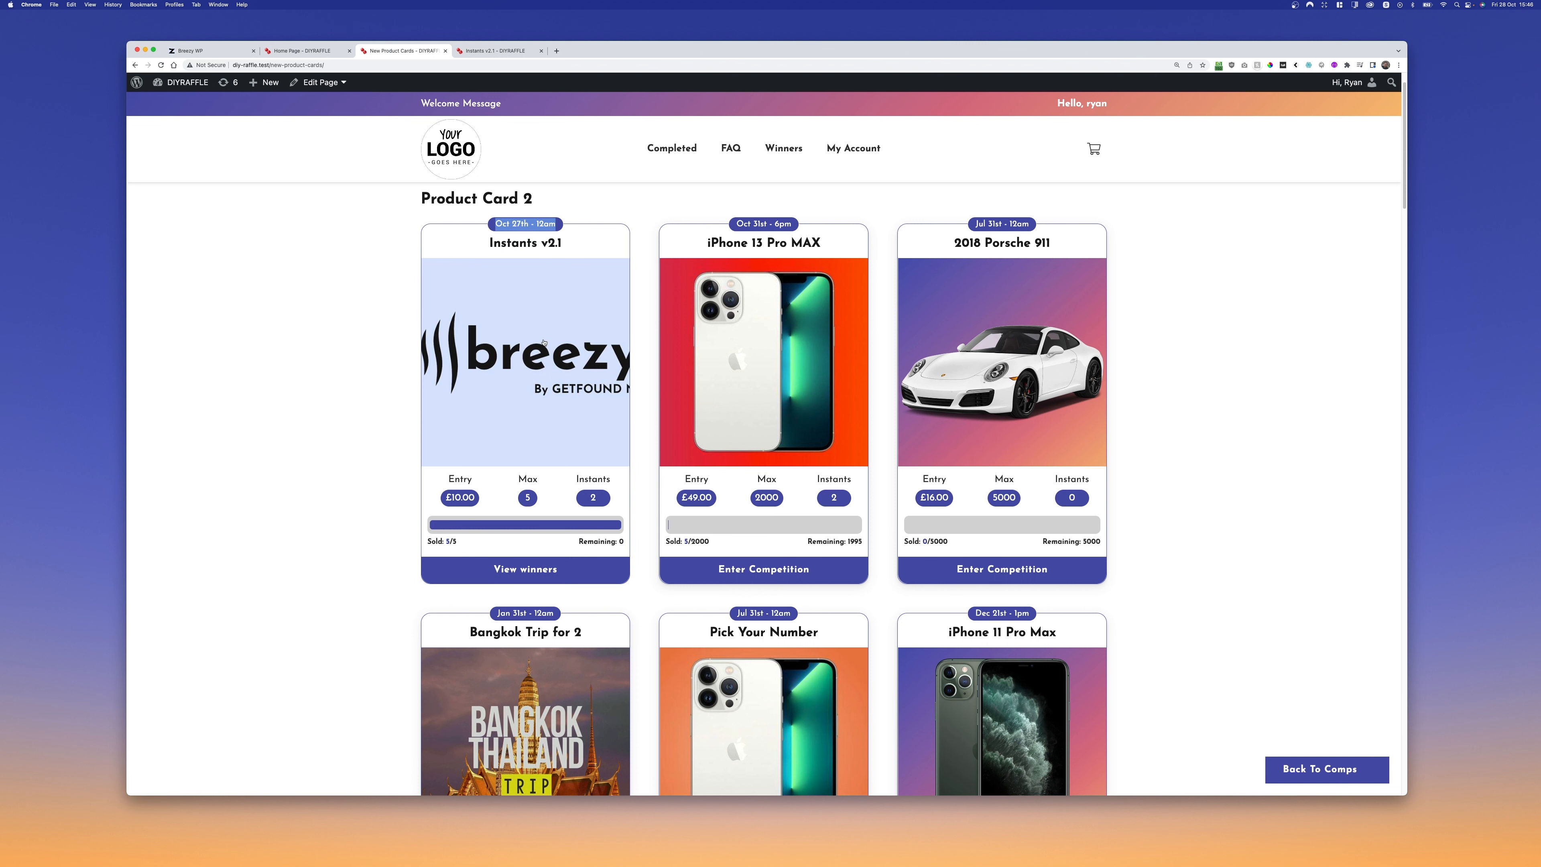
scroll(462, 405, down, 3)
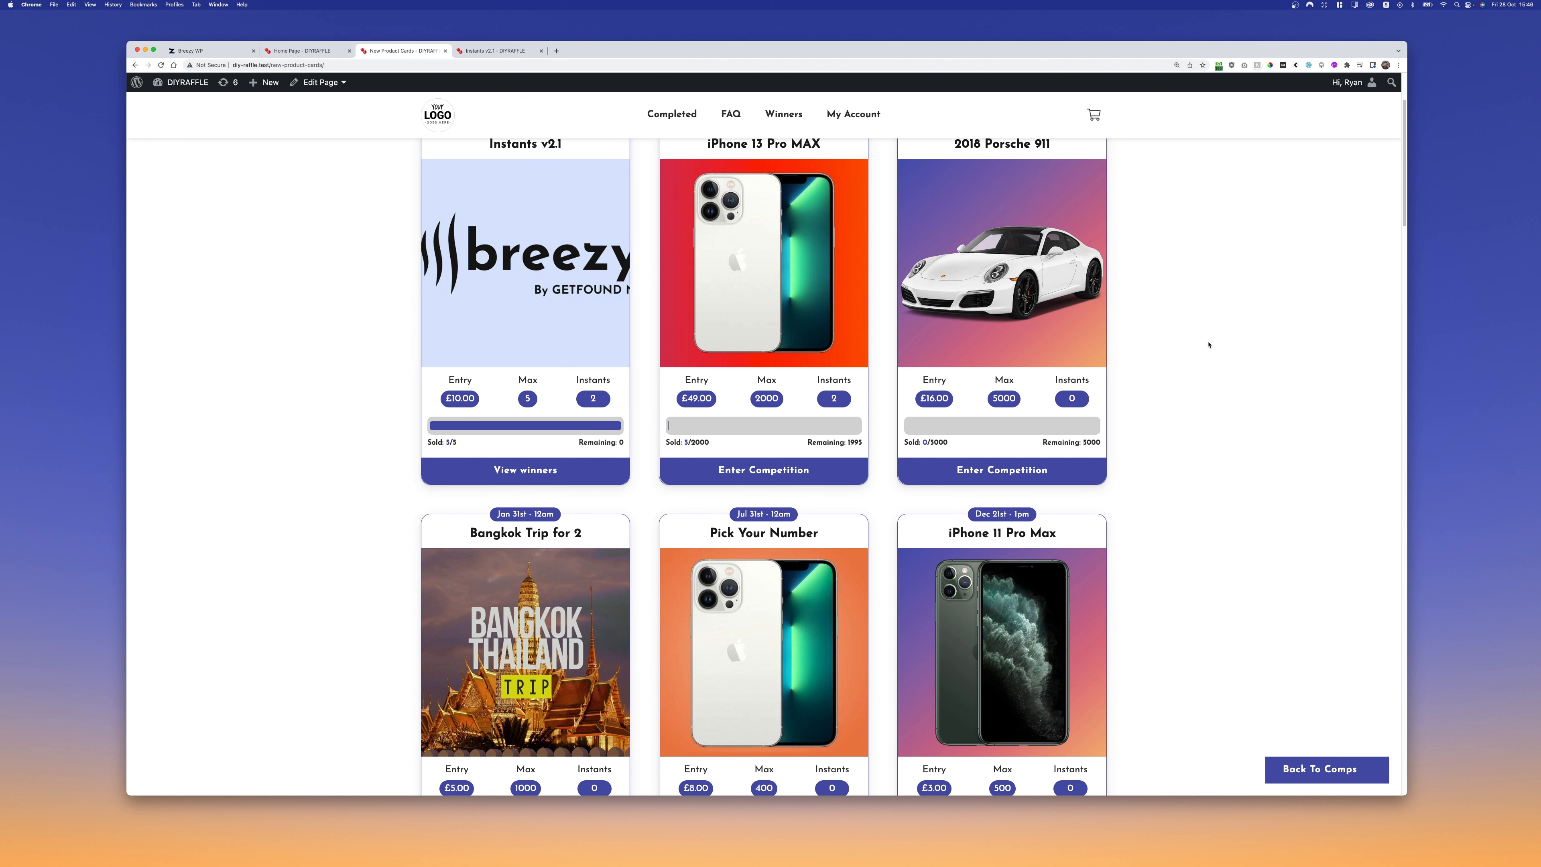
scroll(1158, 376, down, 10)
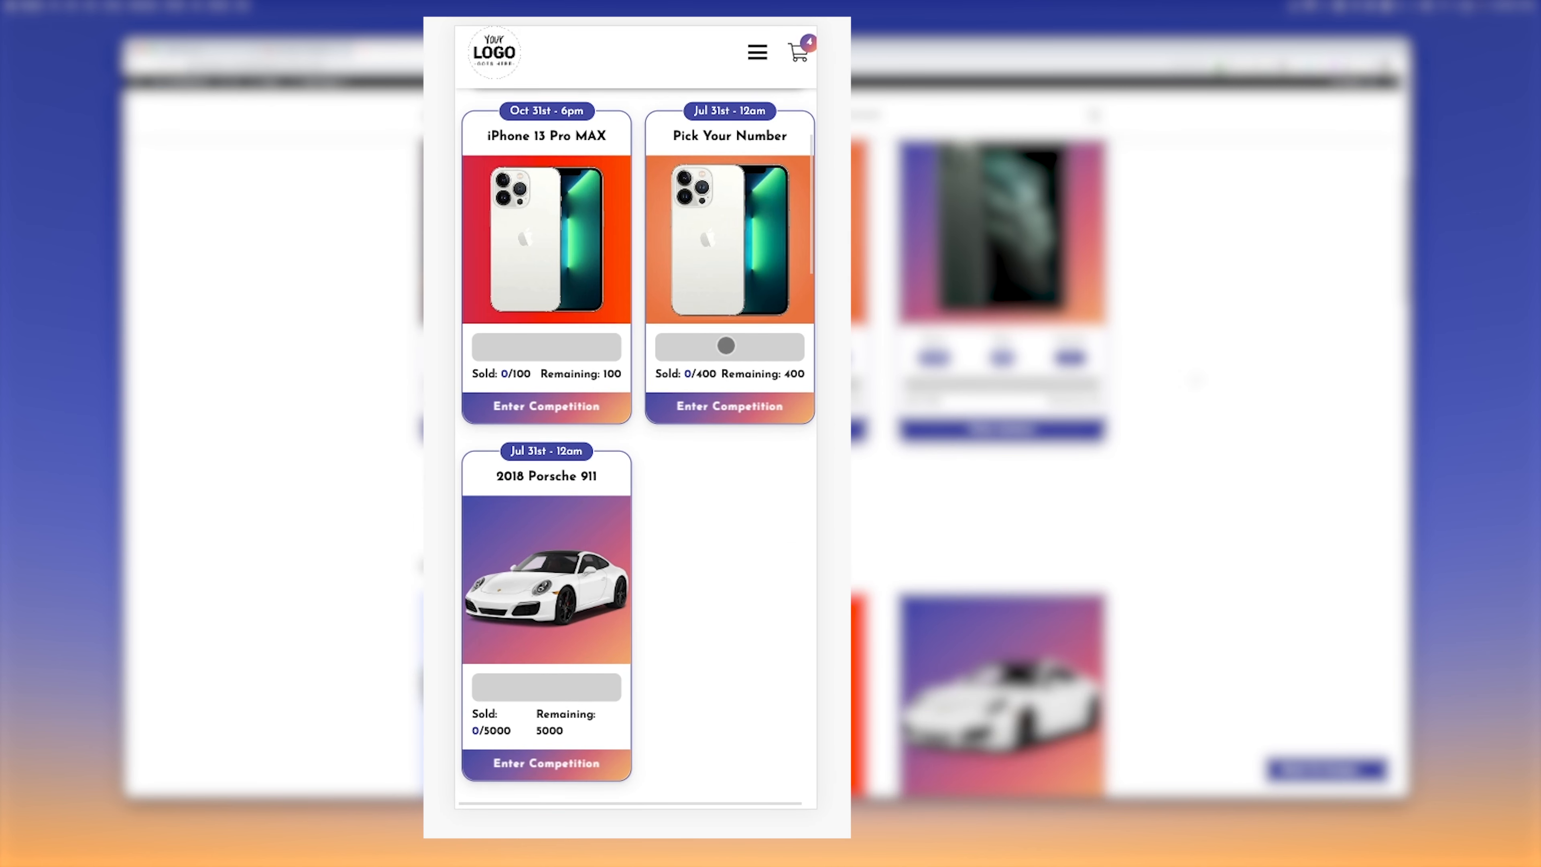
- Examine the Product Card 3 and Product Card 4 designs, including the entry, max and instants details
scroll(1192, 377, down, 1)
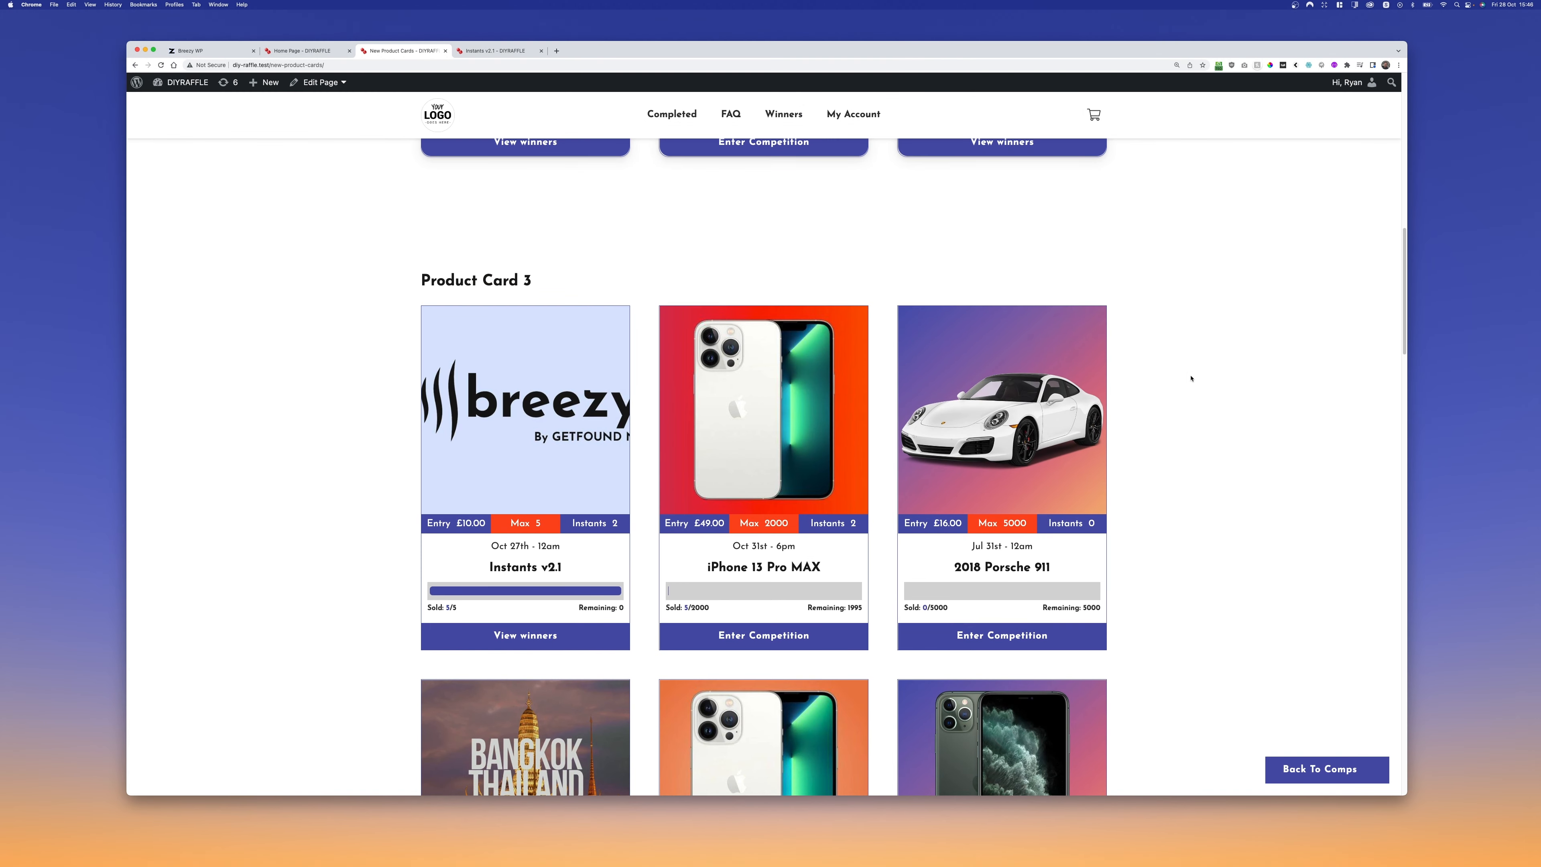
scroll(1187, 375, down, 2)
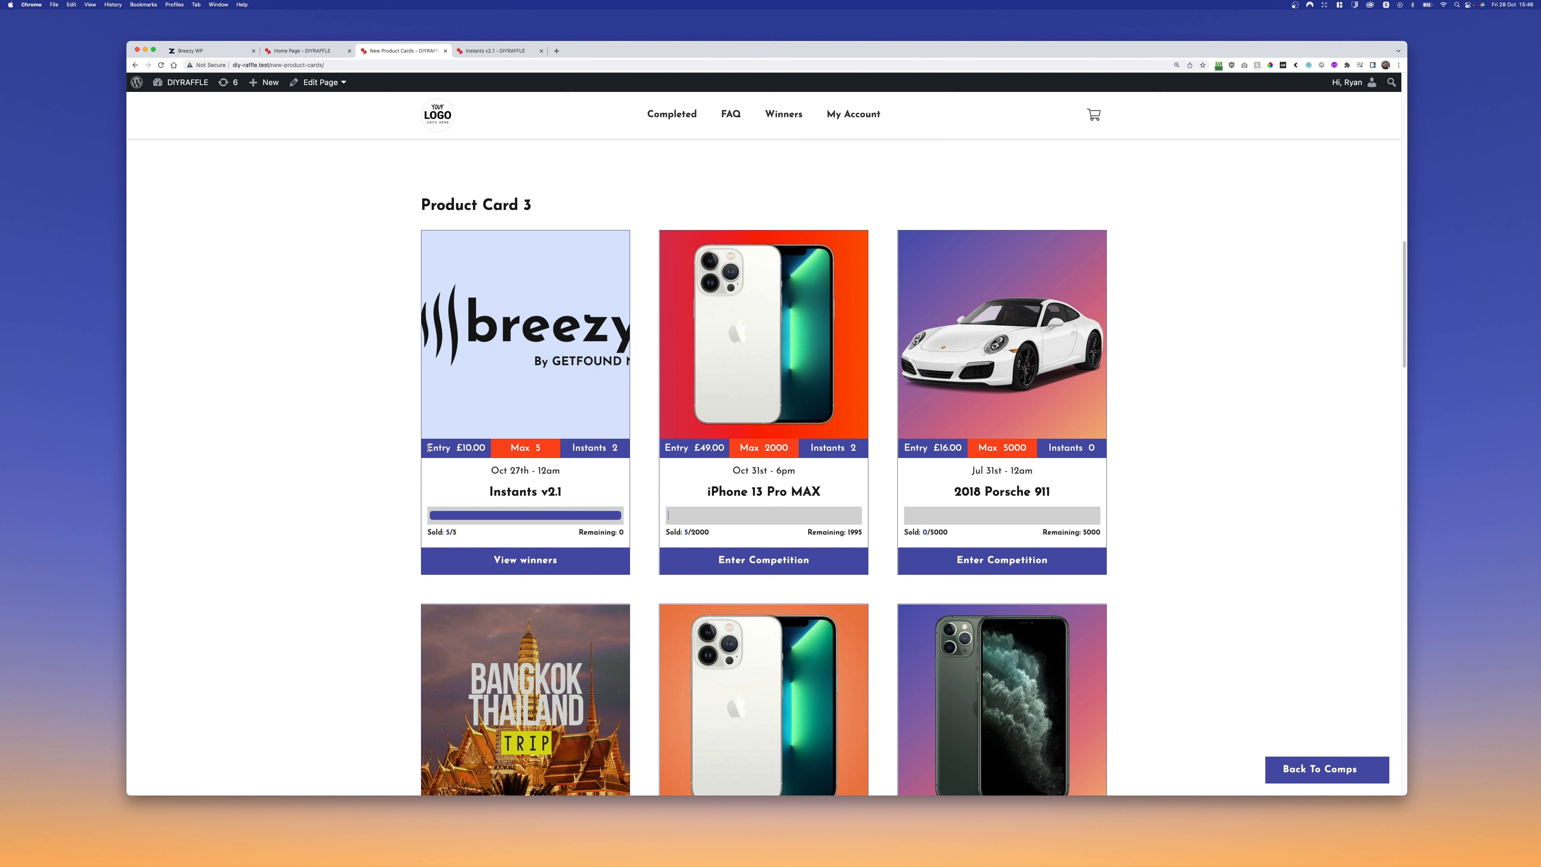
drag(426, 450, 619, 450)
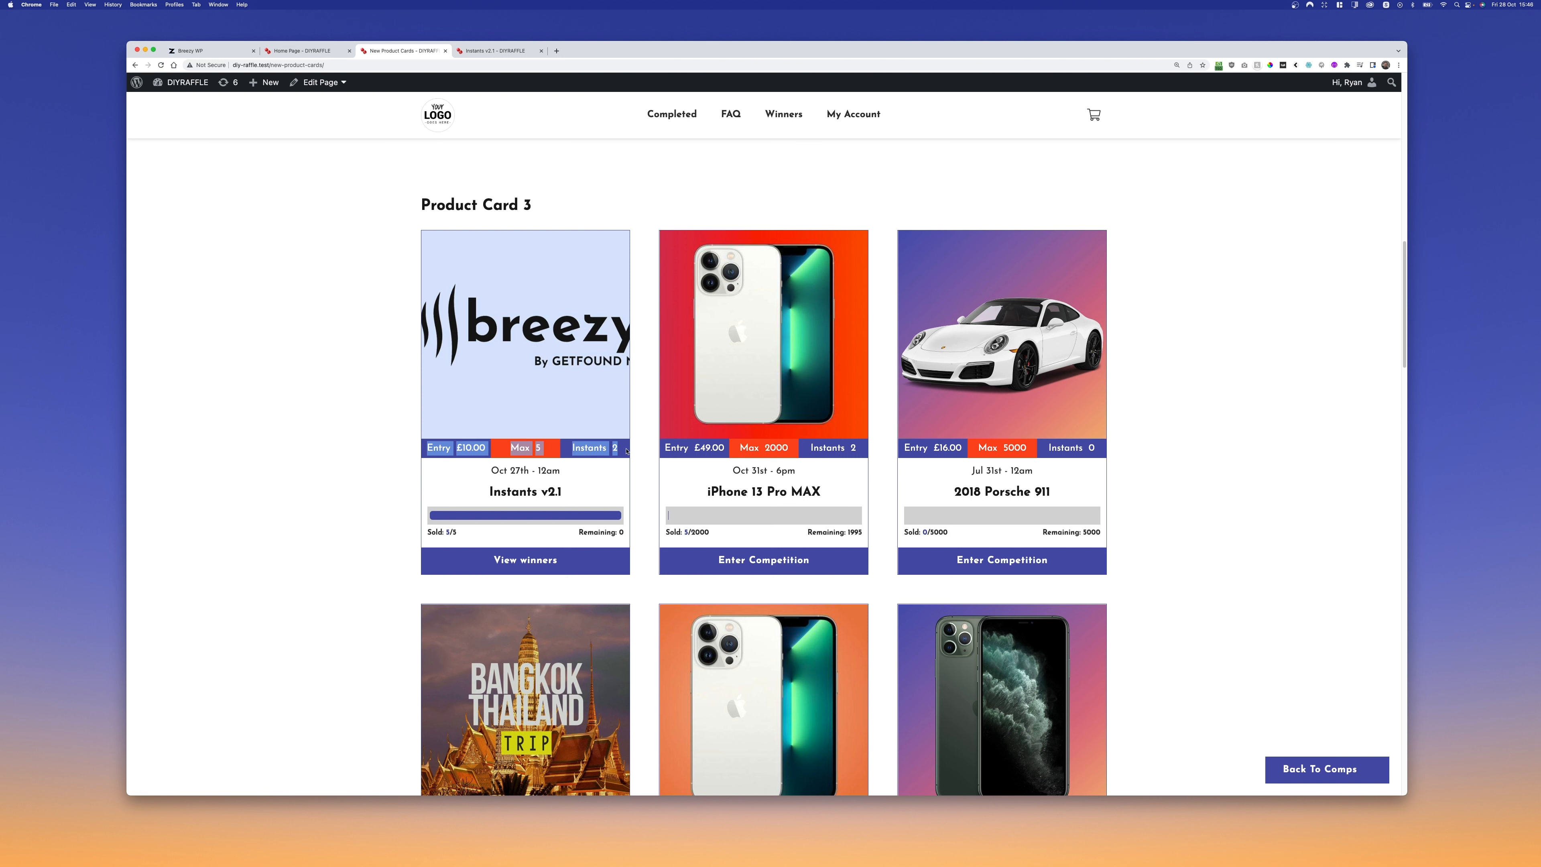
click(627, 451)
scroll(632, 450, down, 1)
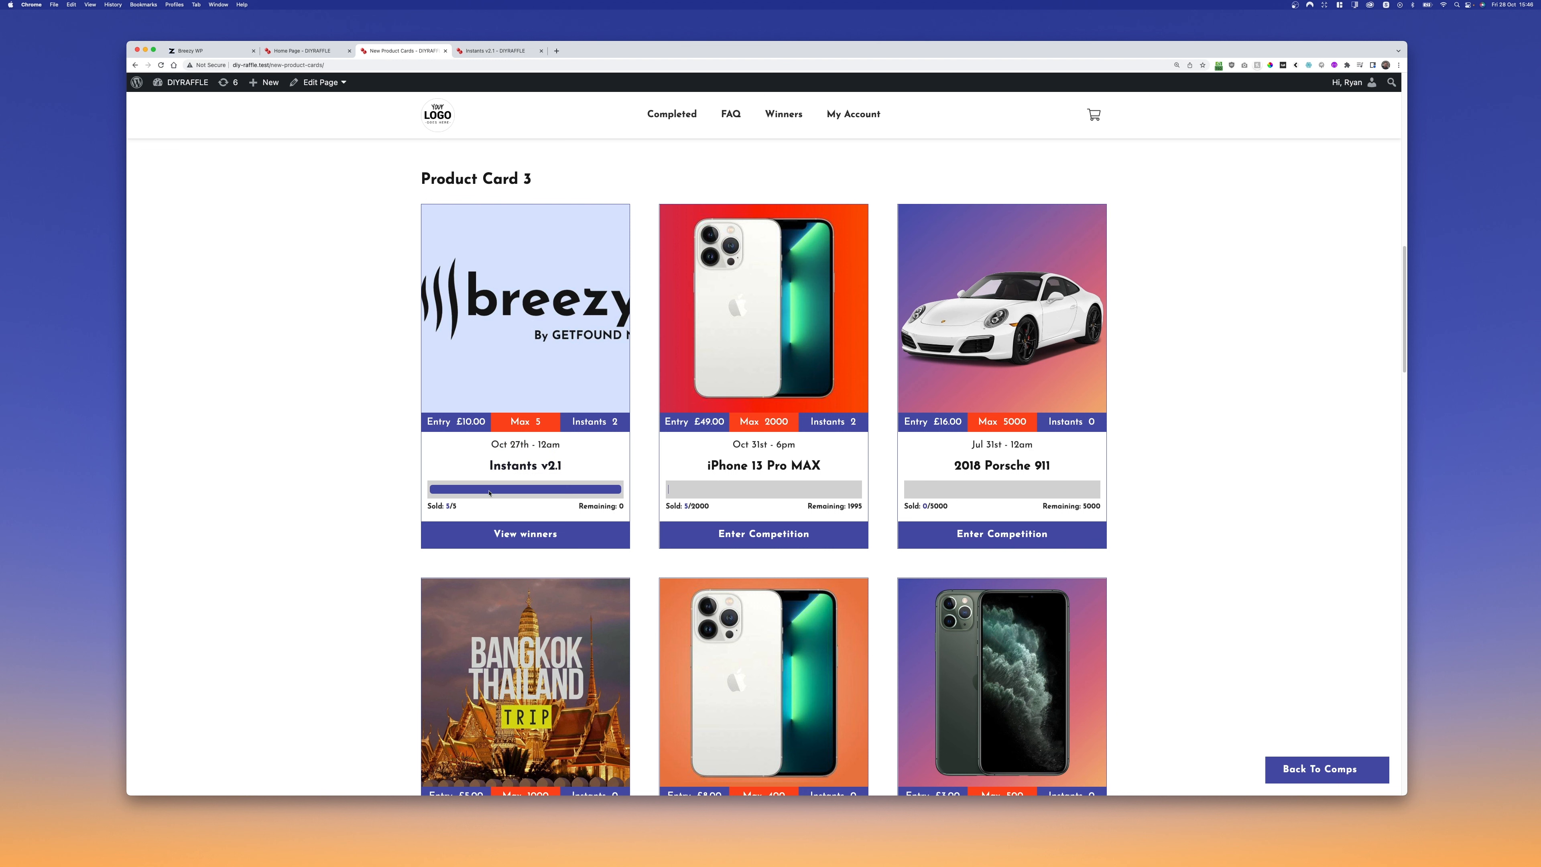
scroll(448, 493, down, 3)
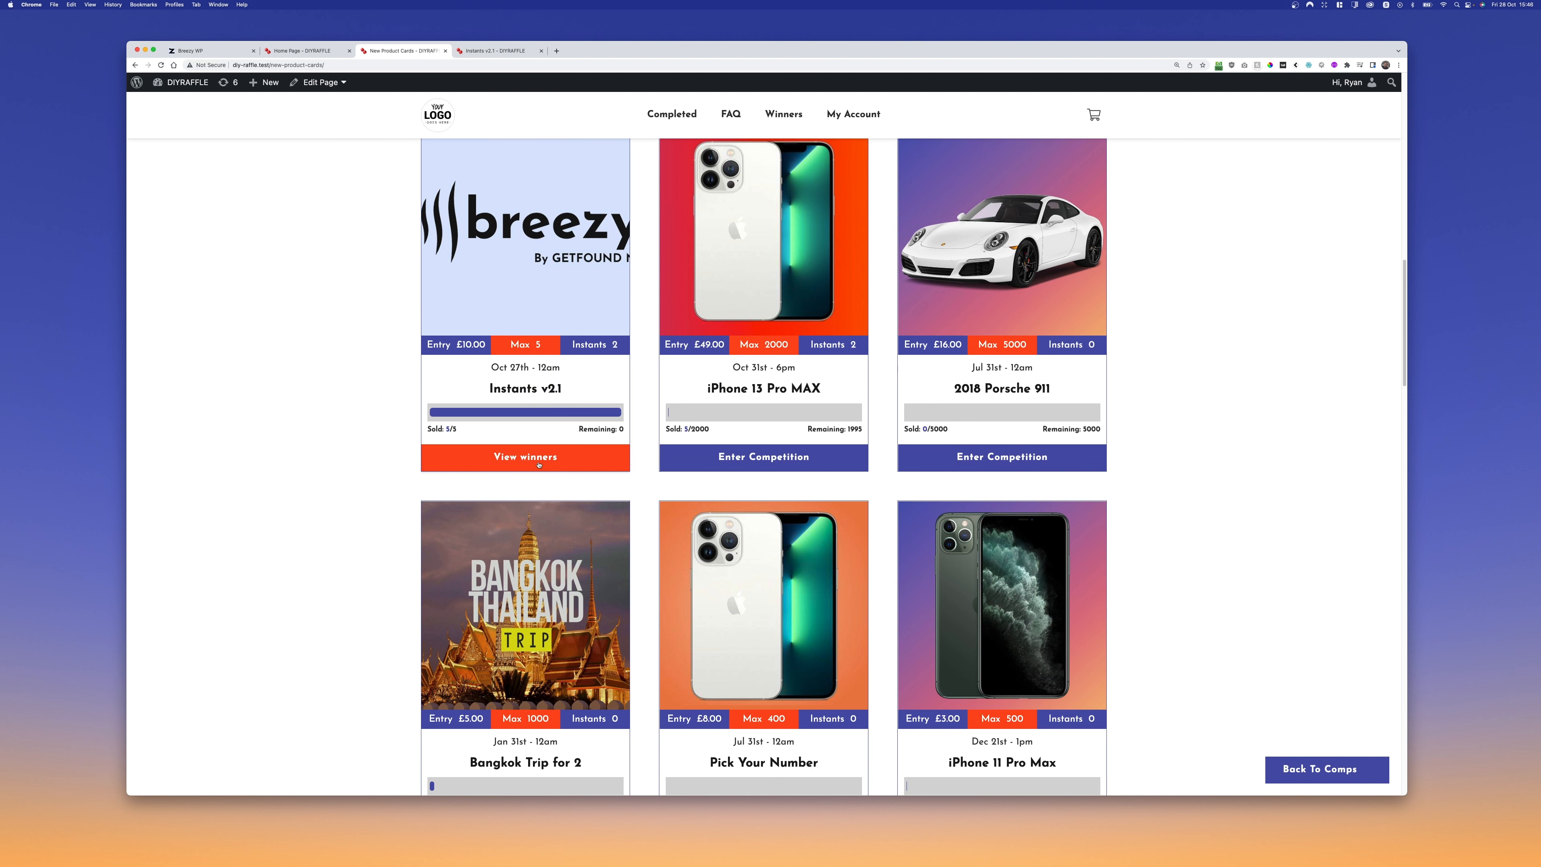
scroll(746, 479, down, 15)
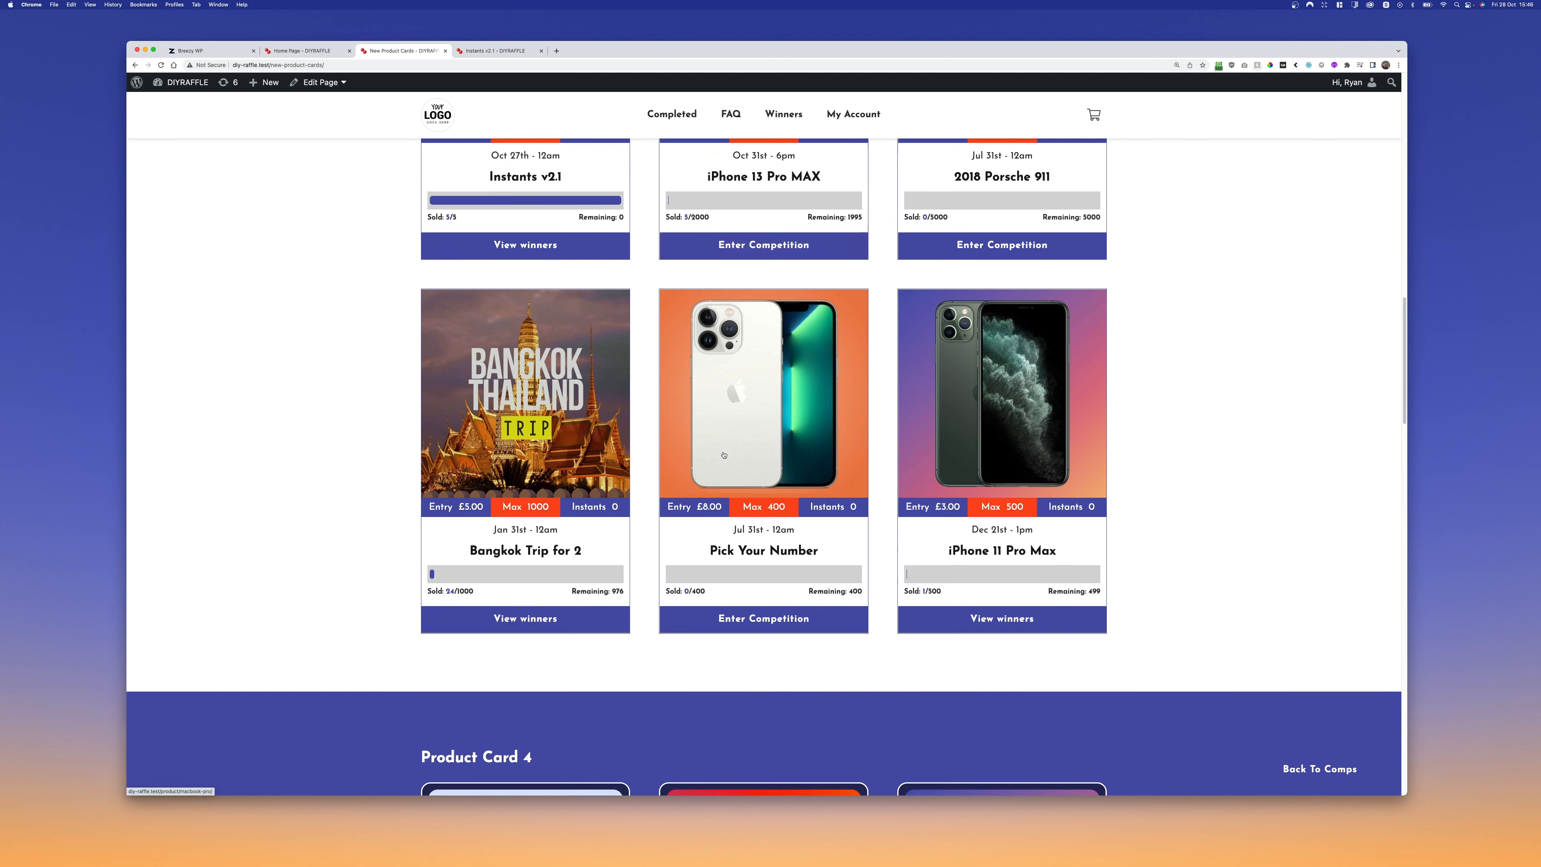
scroll(722, 453, down, 6)
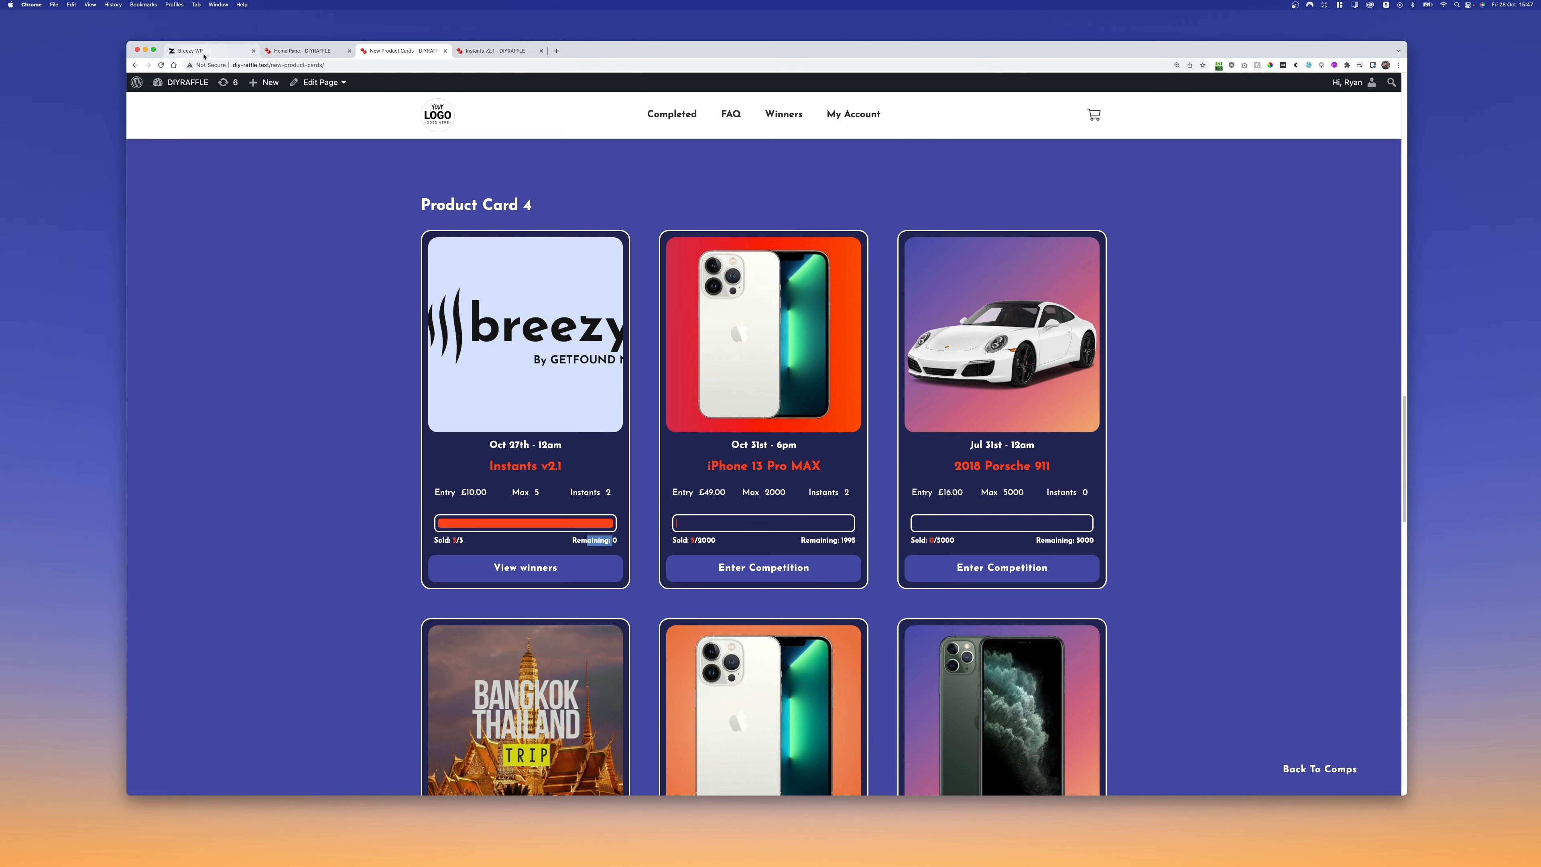
- Download the Updates package for the Raffle Website Template from My Templates on the Breezy WP site
click(203, 52)
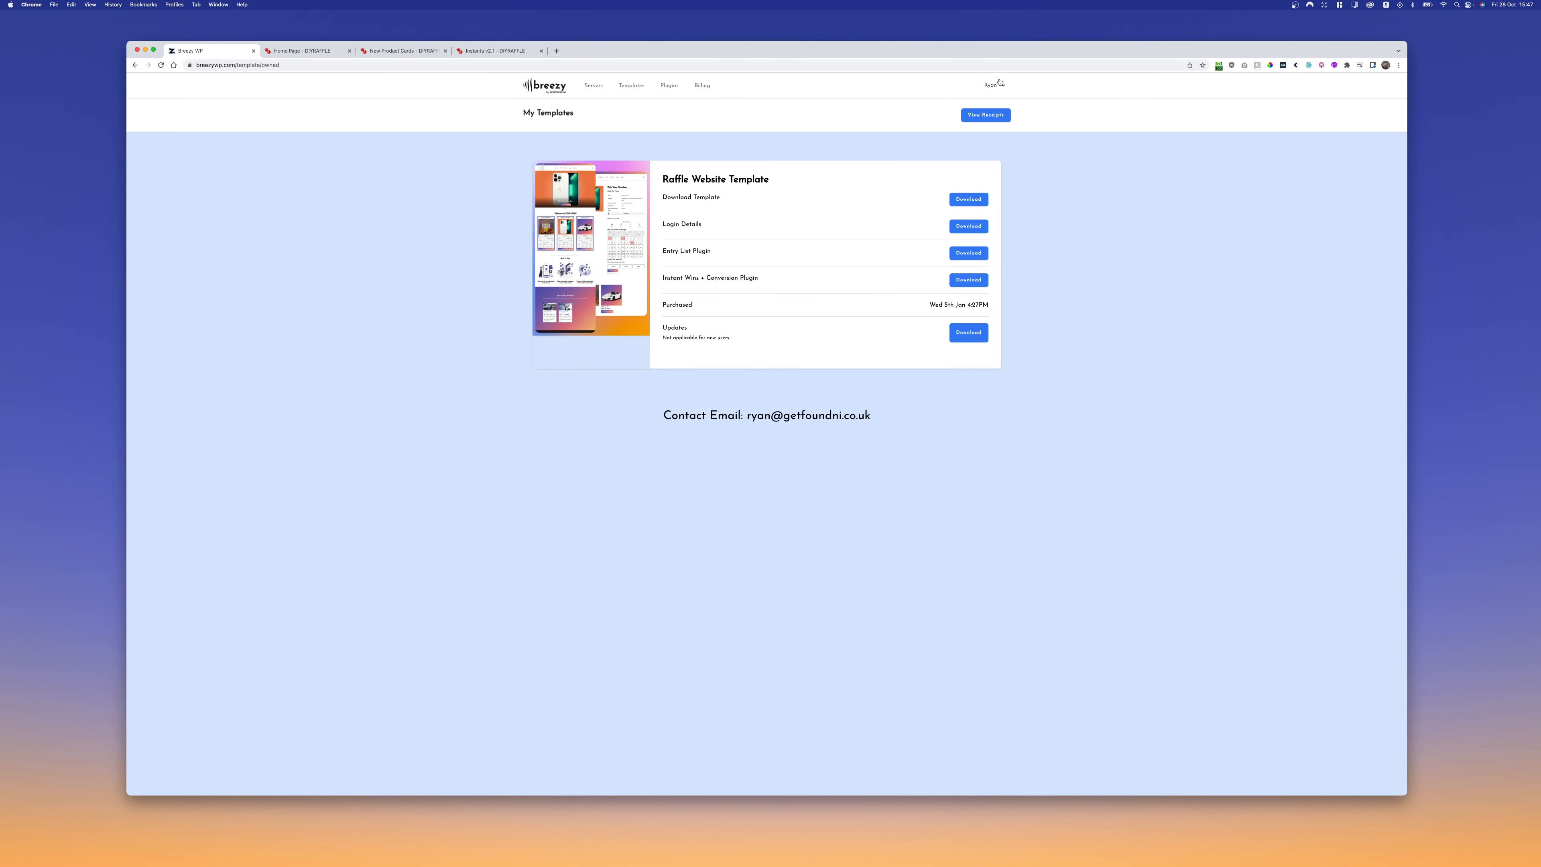
click(992, 86)
click(958, 132)
click(969, 332)
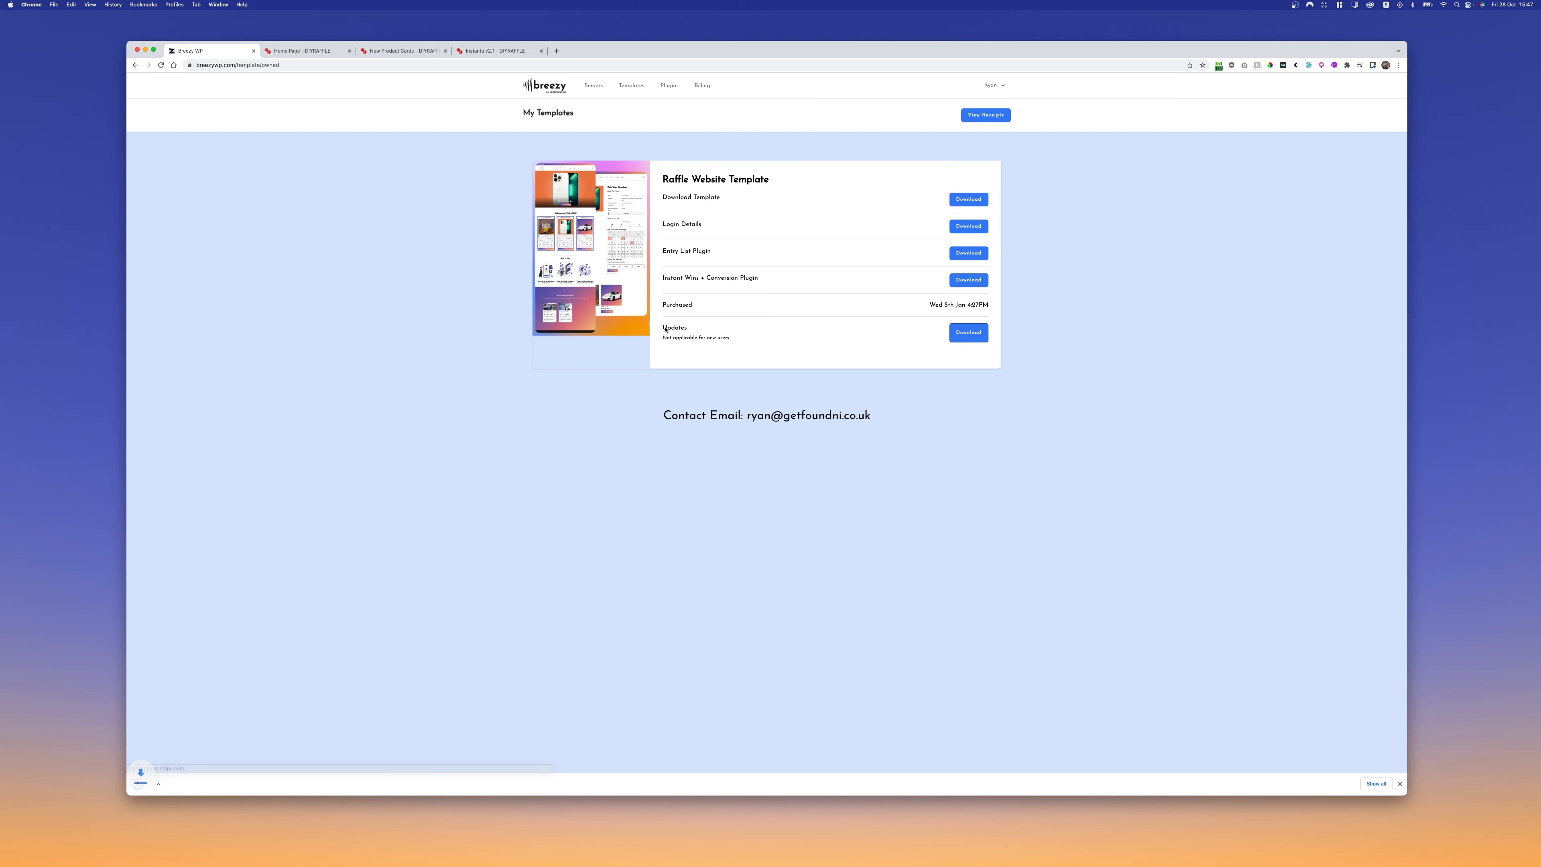
drag(663, 335, 732, 339)
click(719, 344)
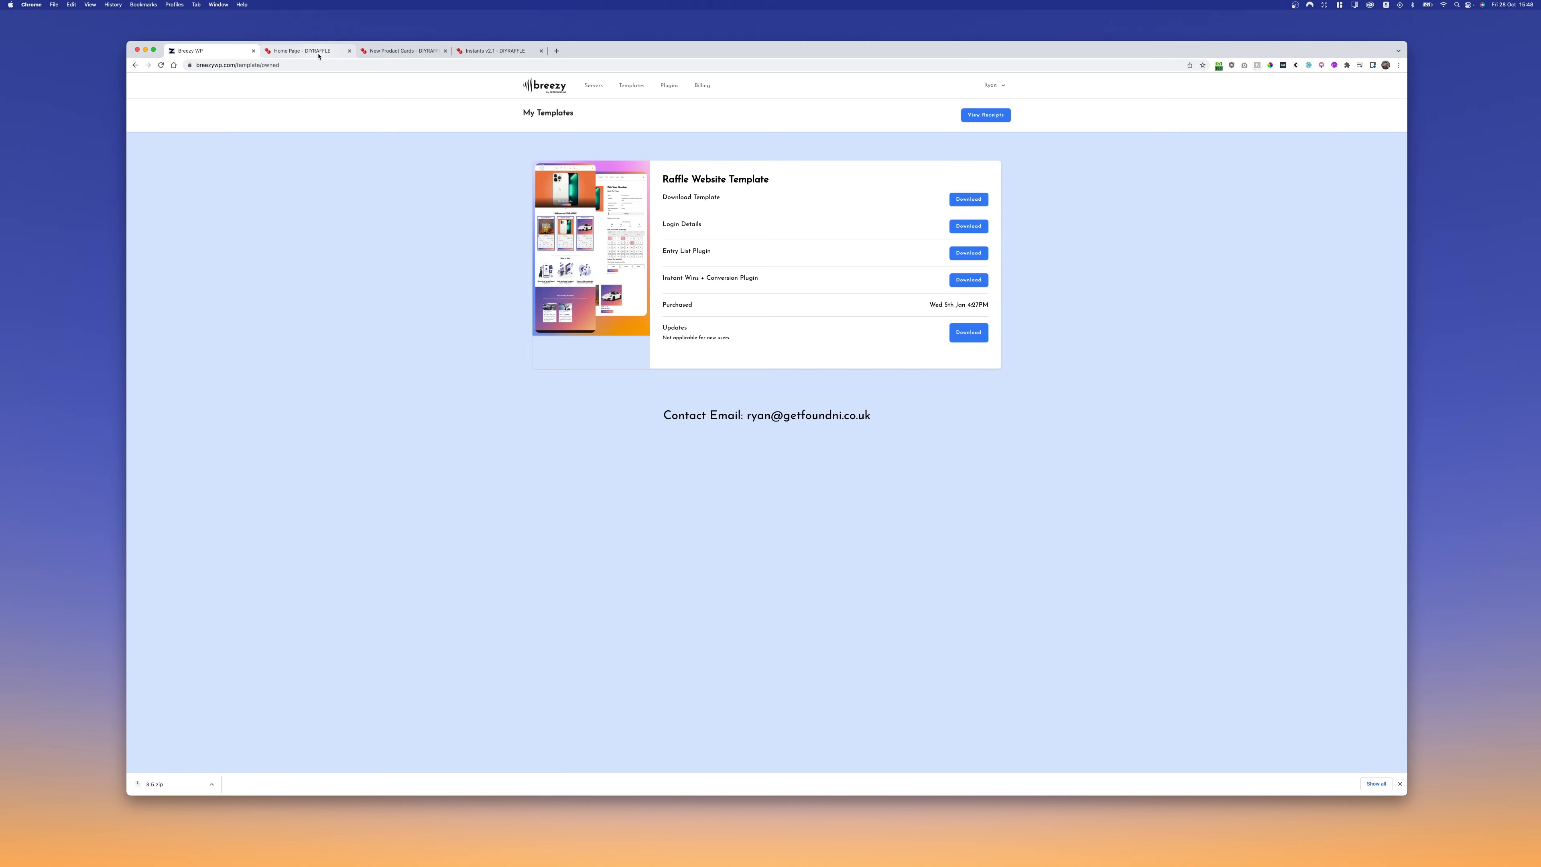
- Go to the raffle site's /wp-admin address and log in with the saved credentials
click(306, 50)
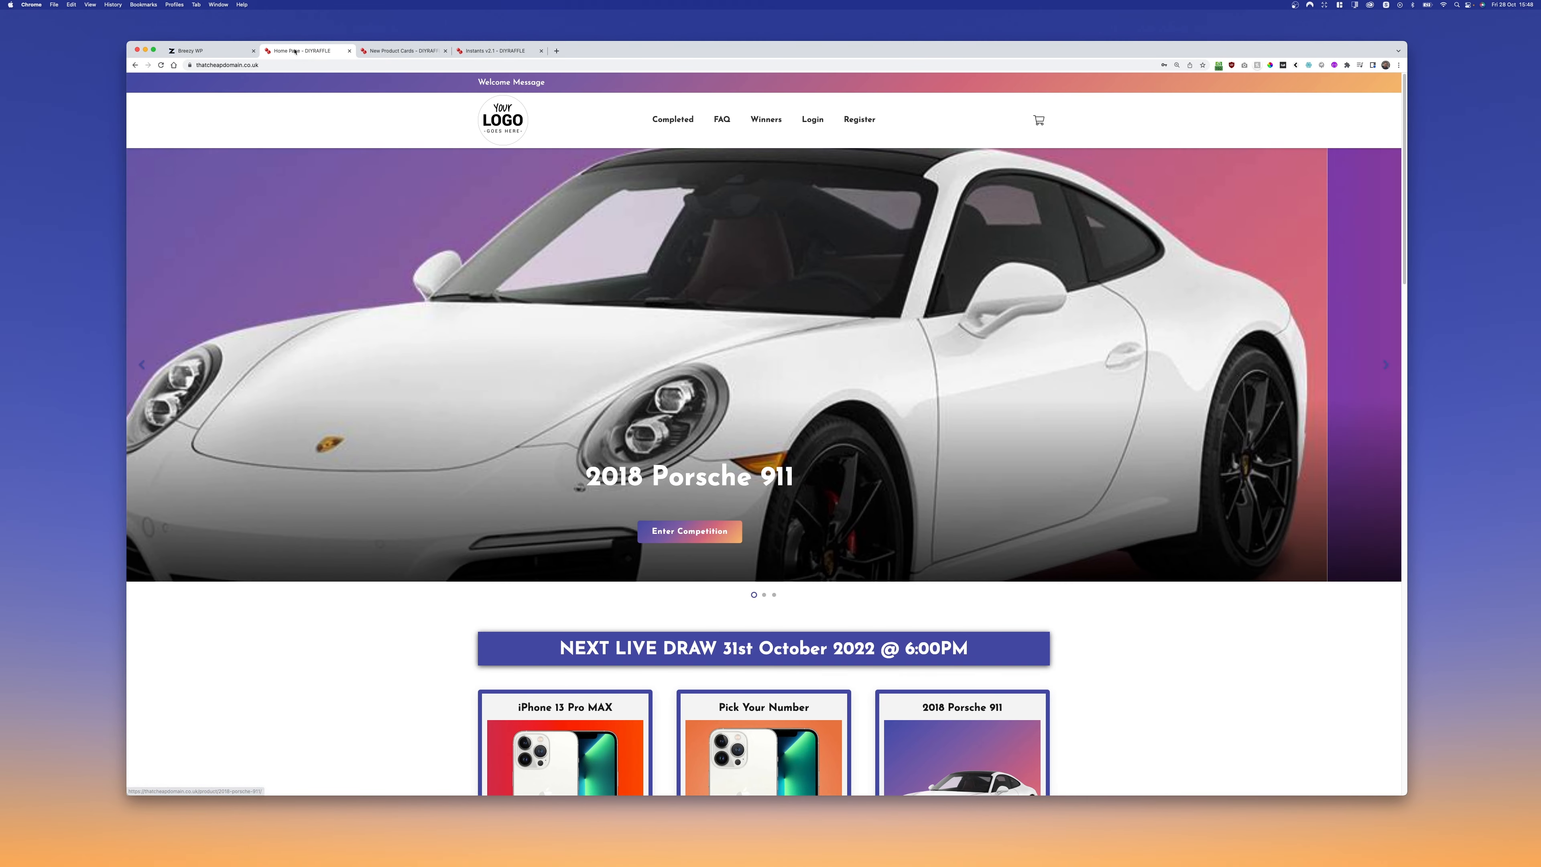
click(318, 65)
click(318, 66)
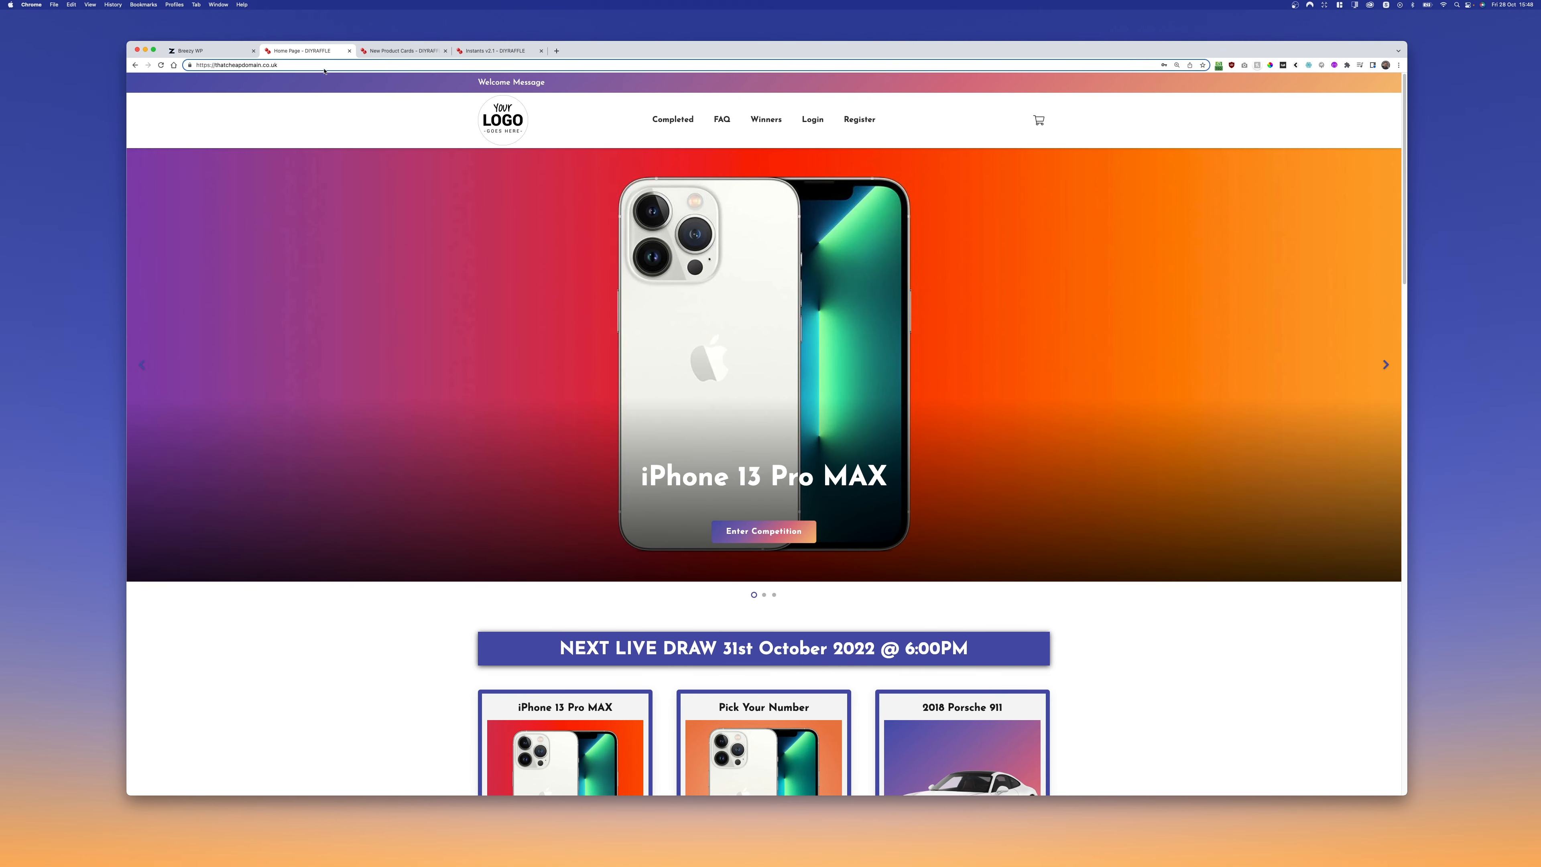
text(/wp-admin)
key(Return)
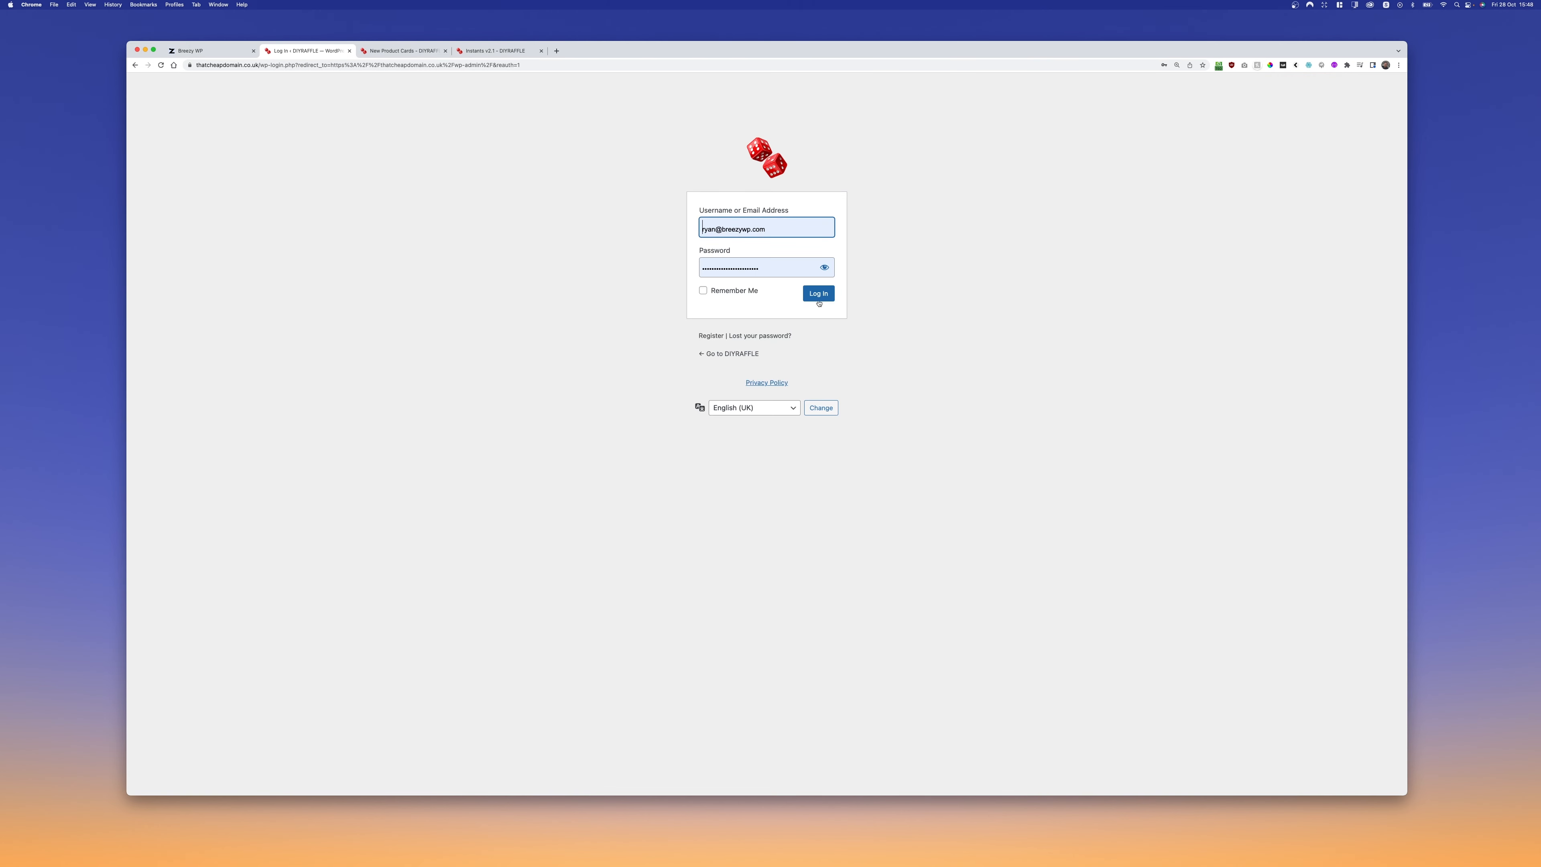
click(818, 294)
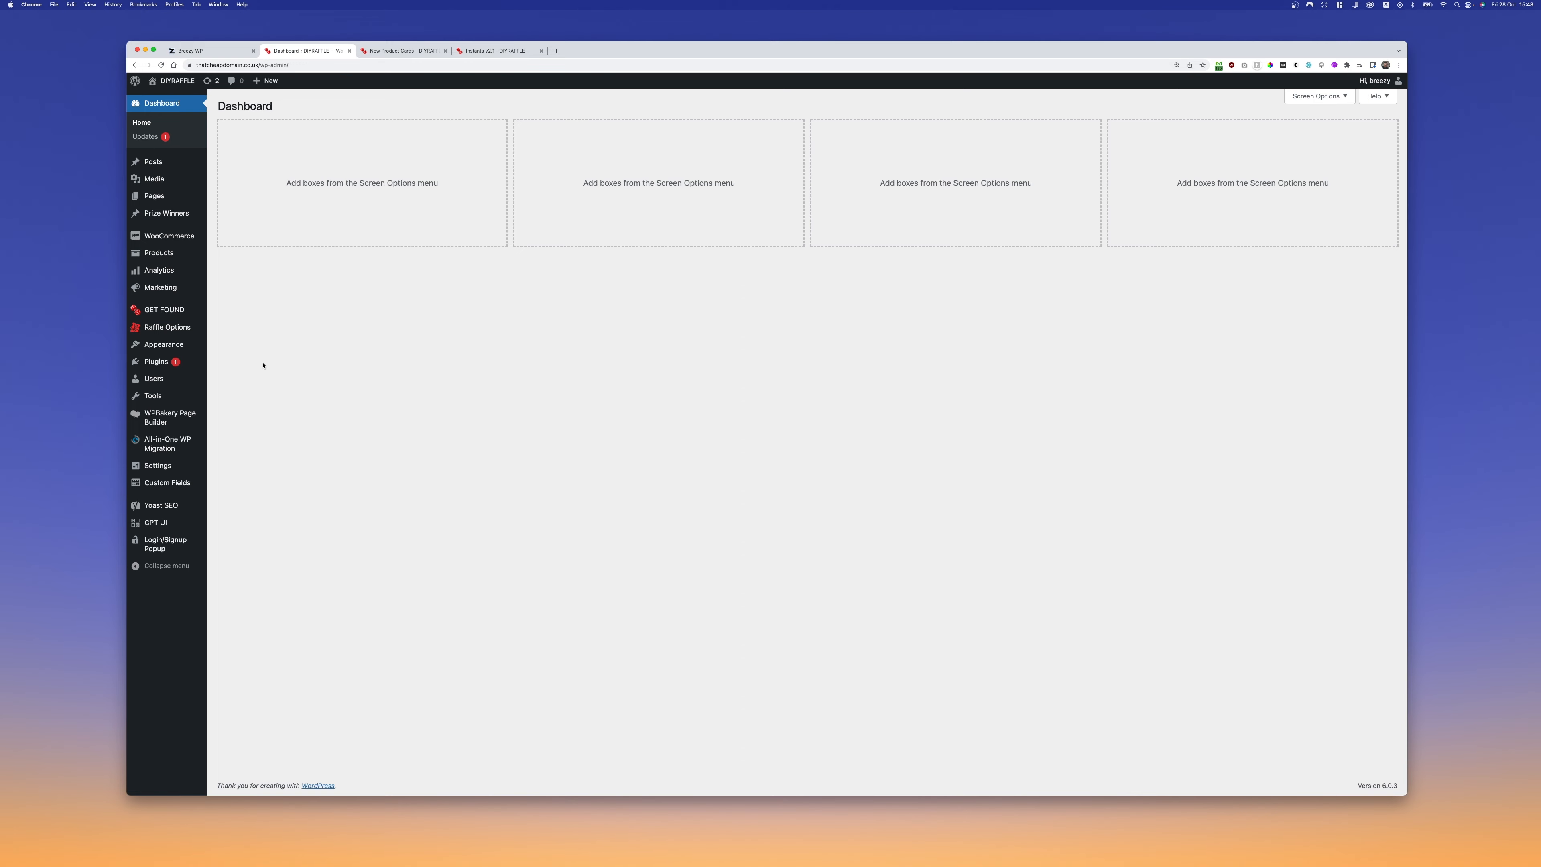
- Upload the plugin file gfni-raffle-core-plugin-master.2.2.zip and install it over the current version
mouse_move(176, 362)
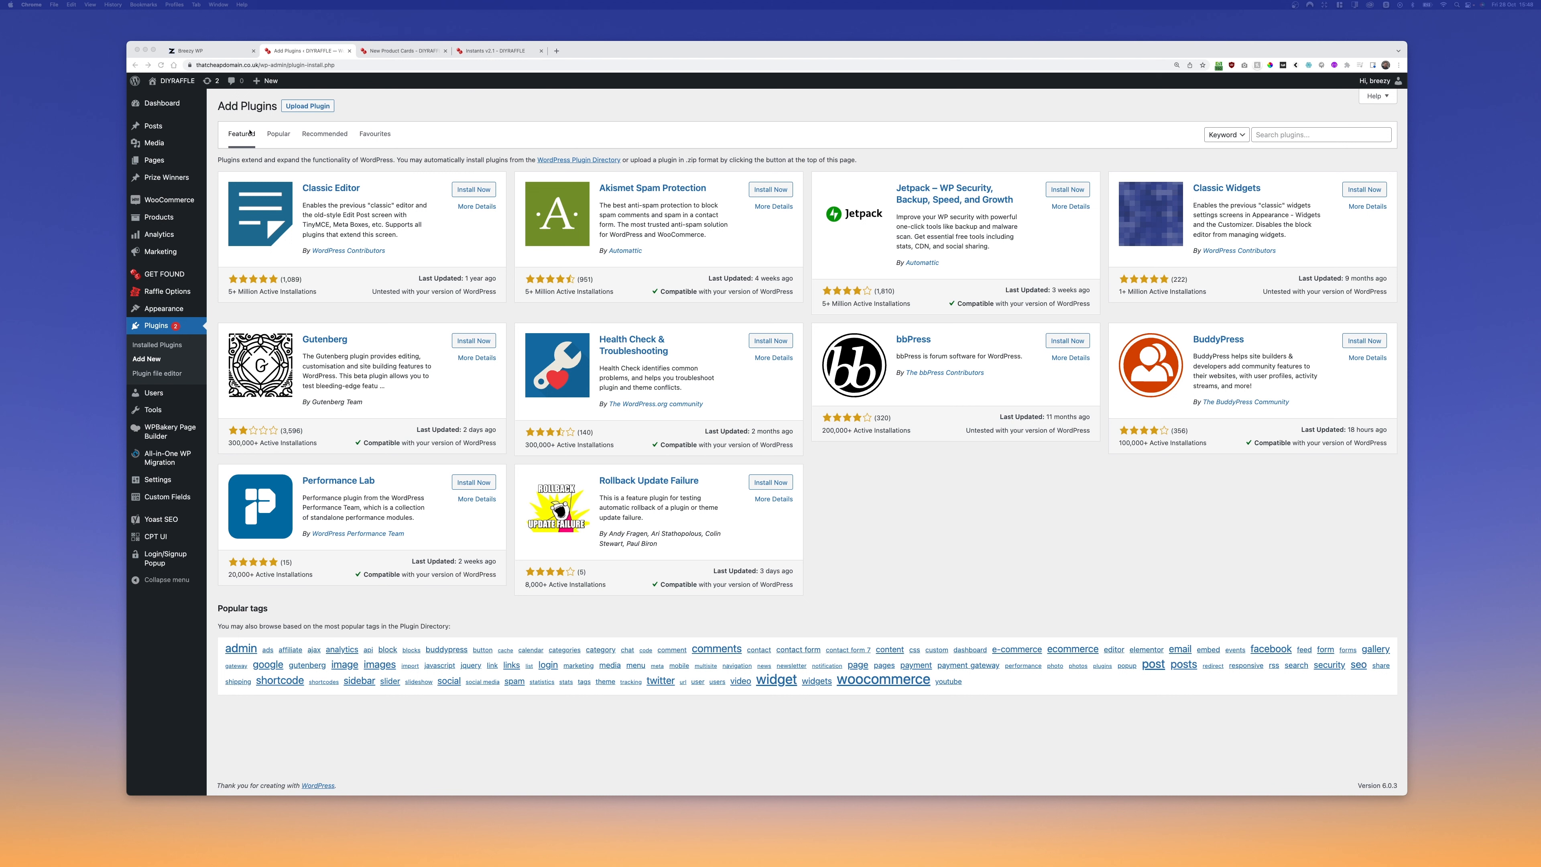
click(297, 106)
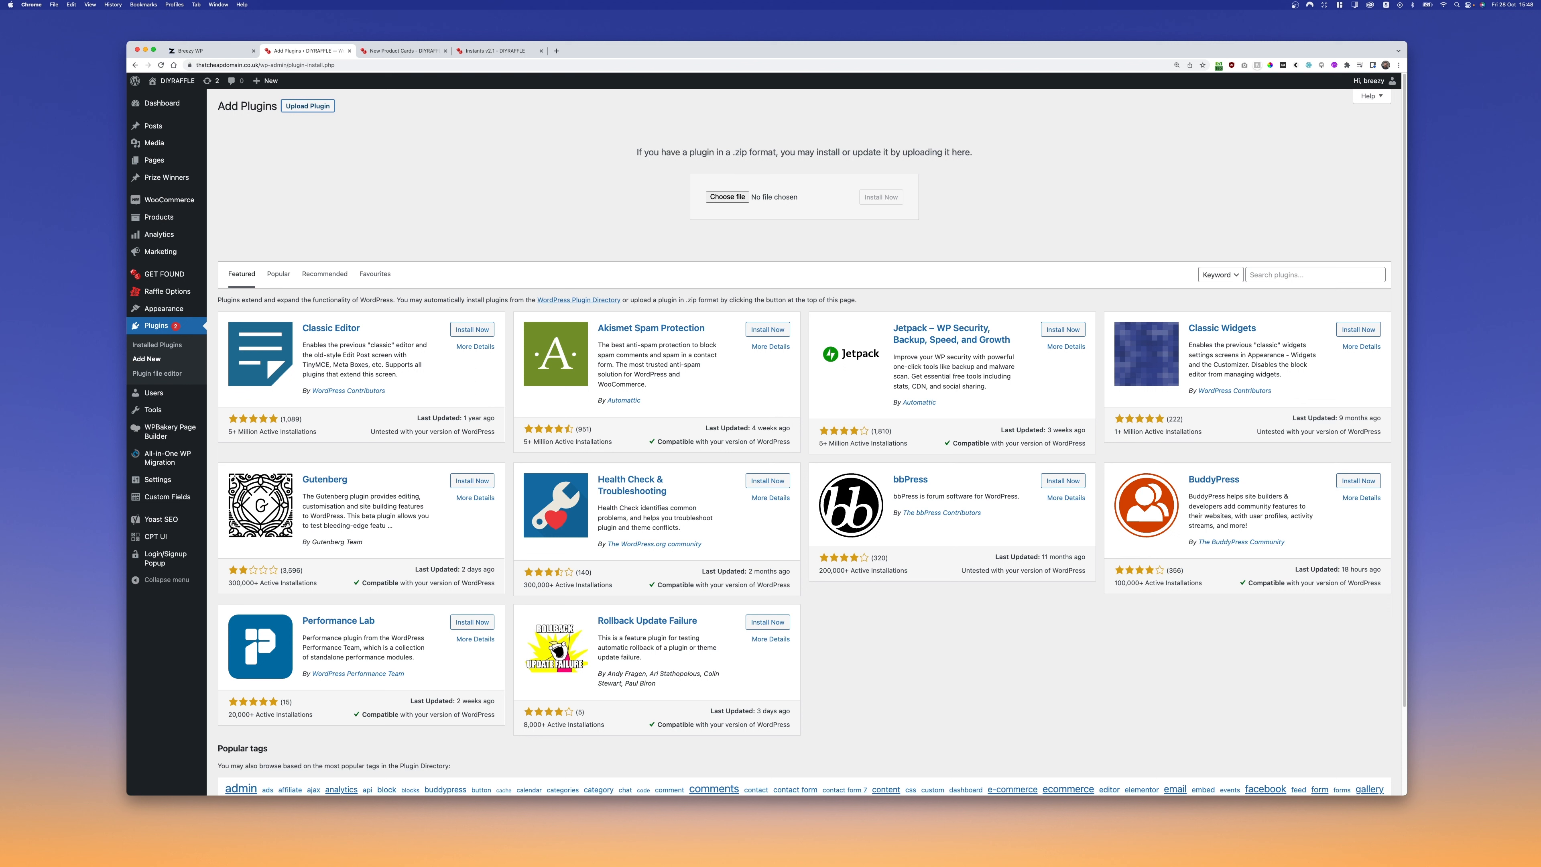
drag(1540, 285, 765, 204)
click(891, 197)
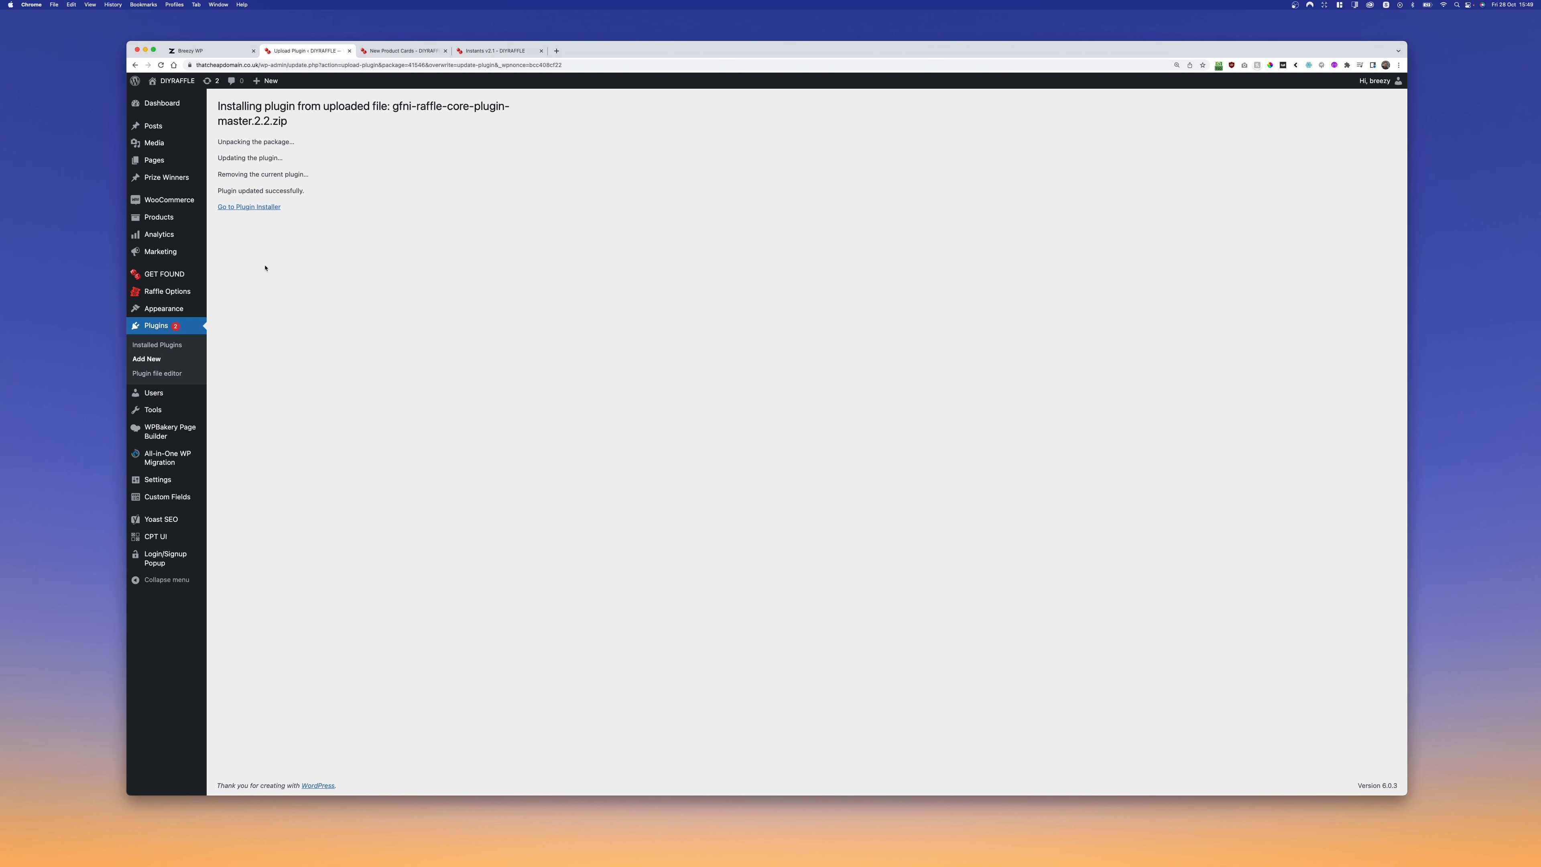
- Open the theme's list of Grid Layouts to check for the new product cards
mouse_move(159, 217)
mouse_move(182, 273)
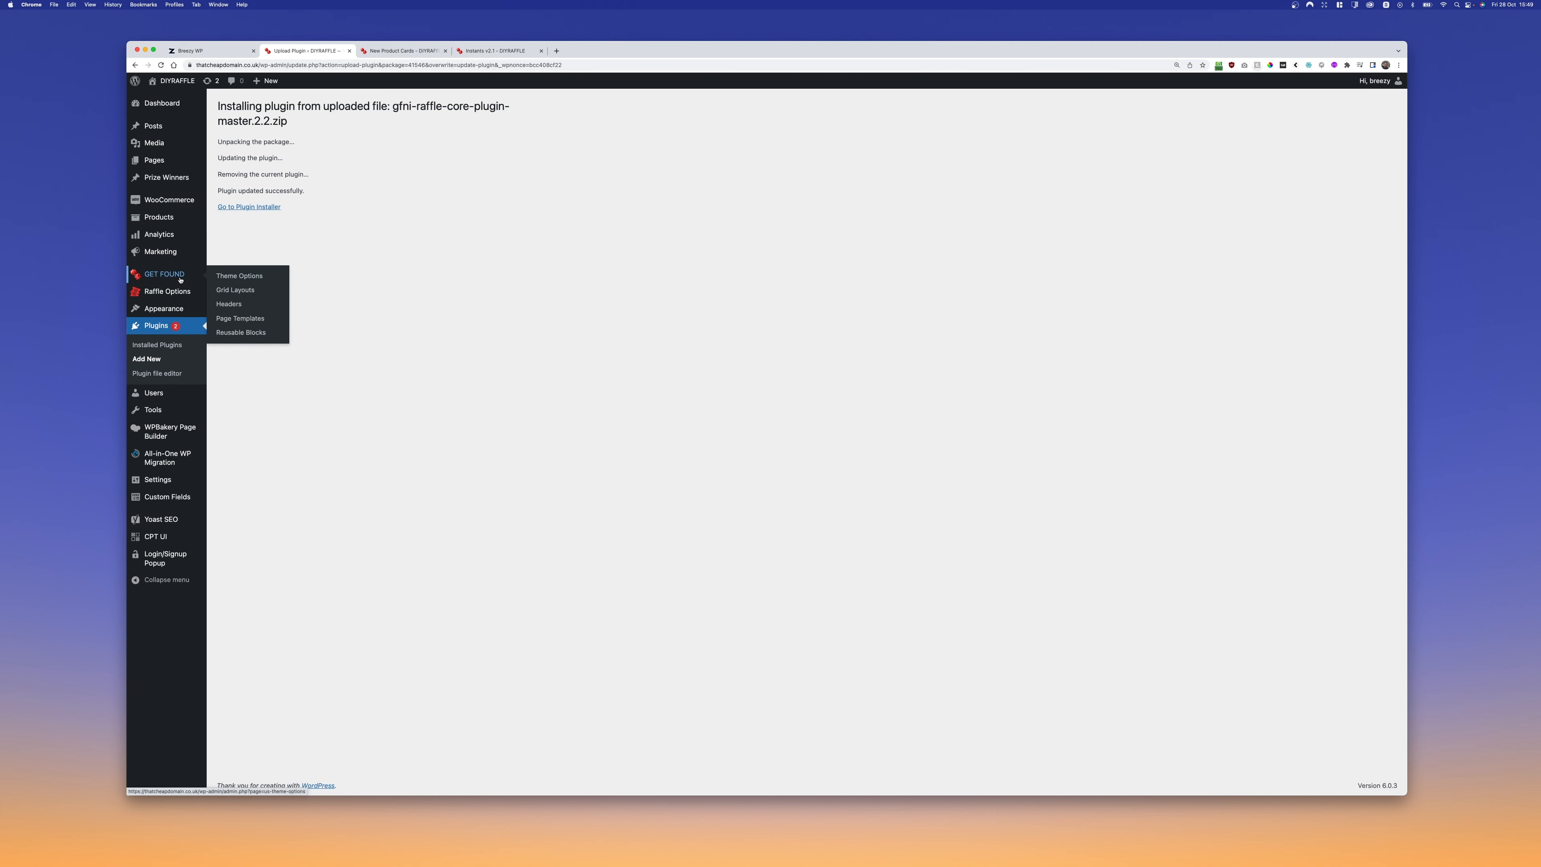
click(232, 291)
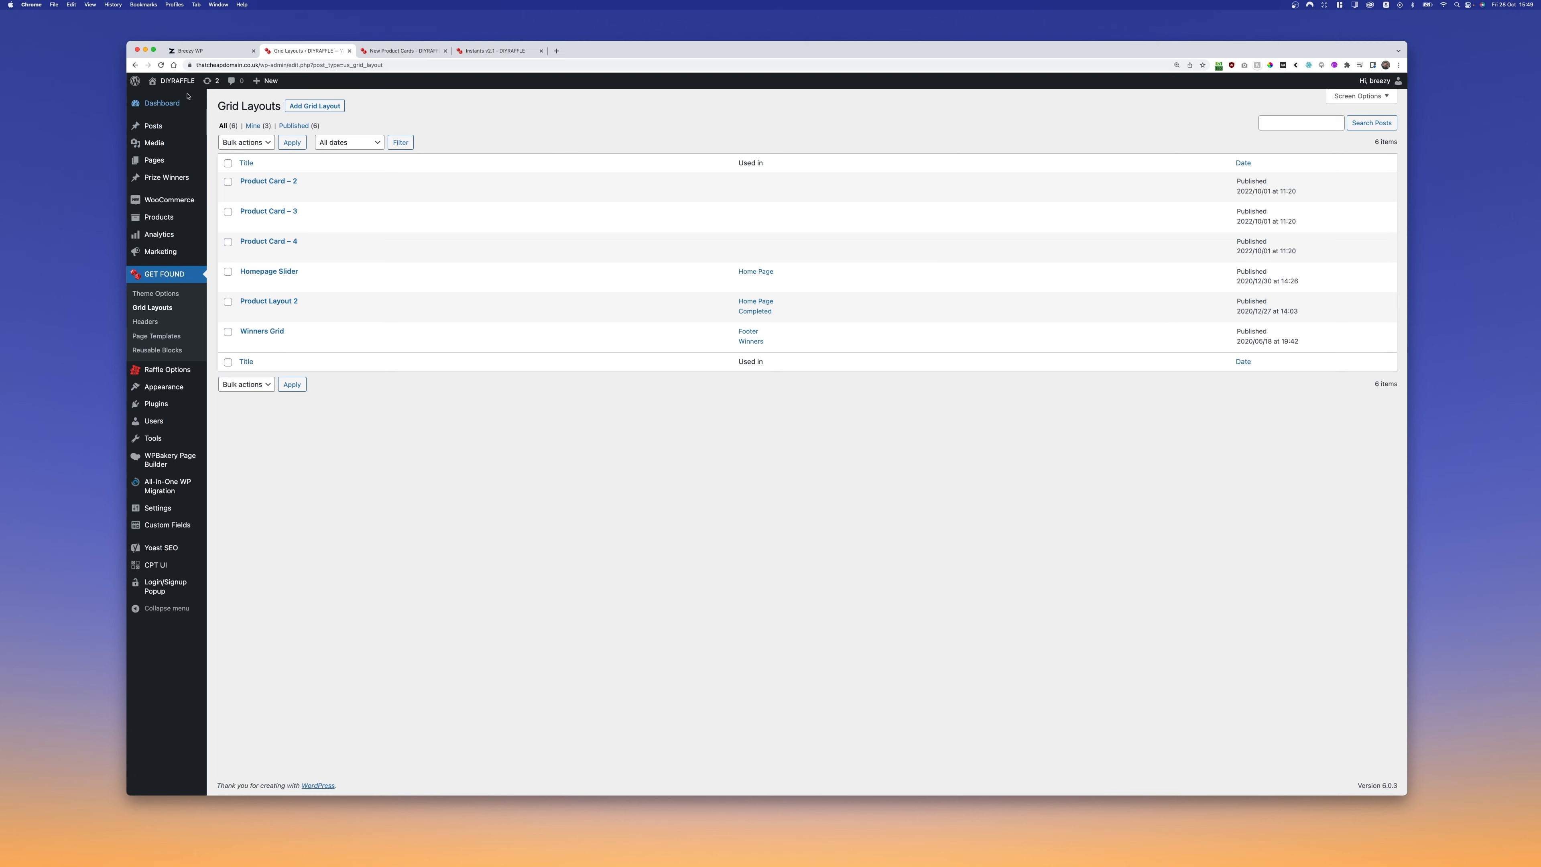
- Visit the live home page to view its competition cards, open that page for editing and dismiss the WPBakery welcome tip
click(175, 99)
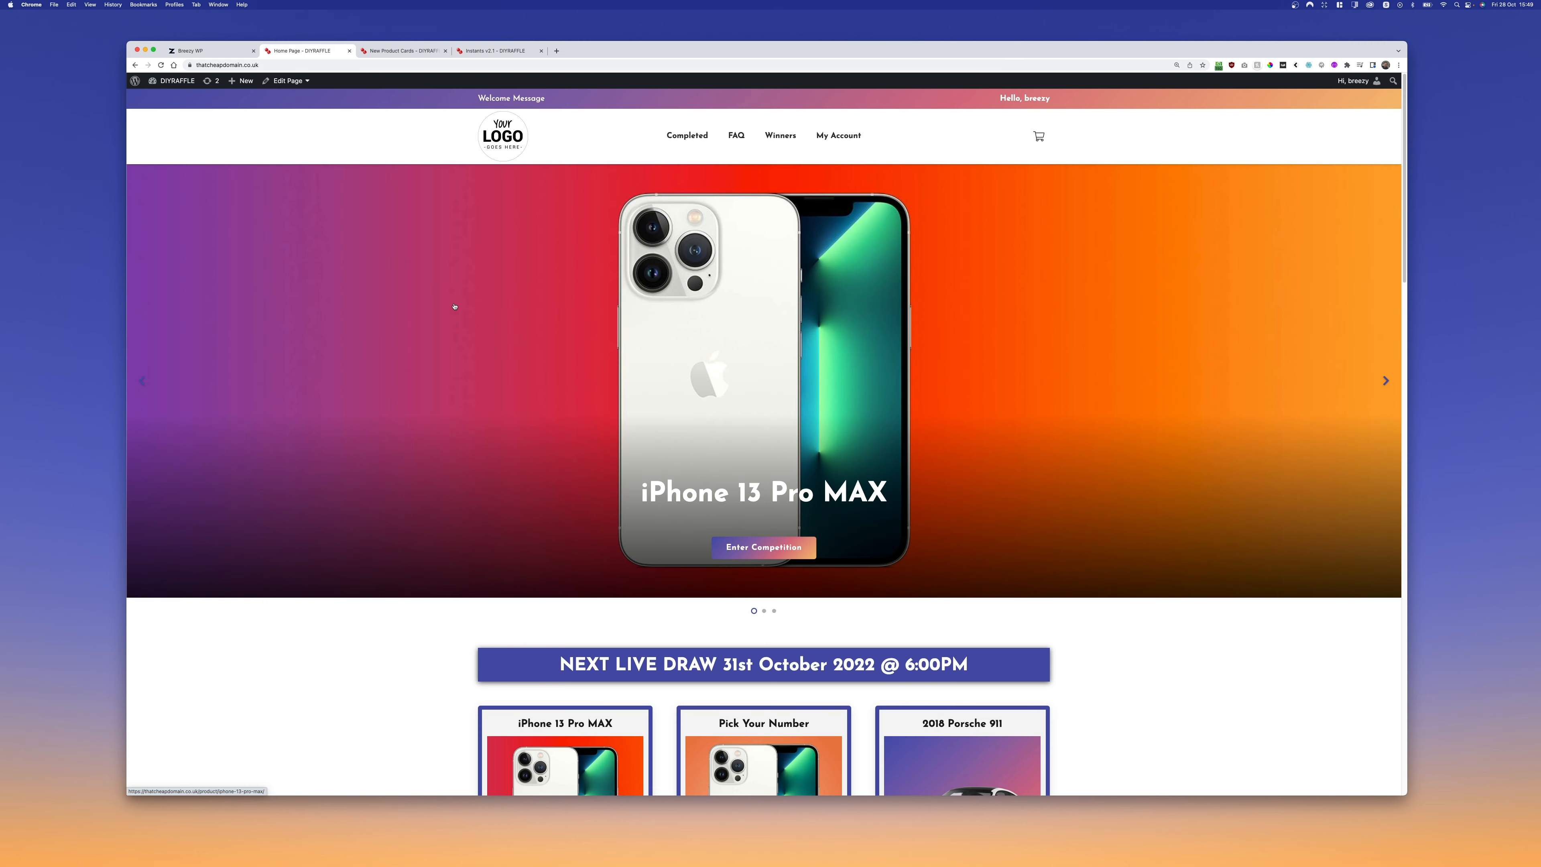
scroll(601, 445, down, 6)
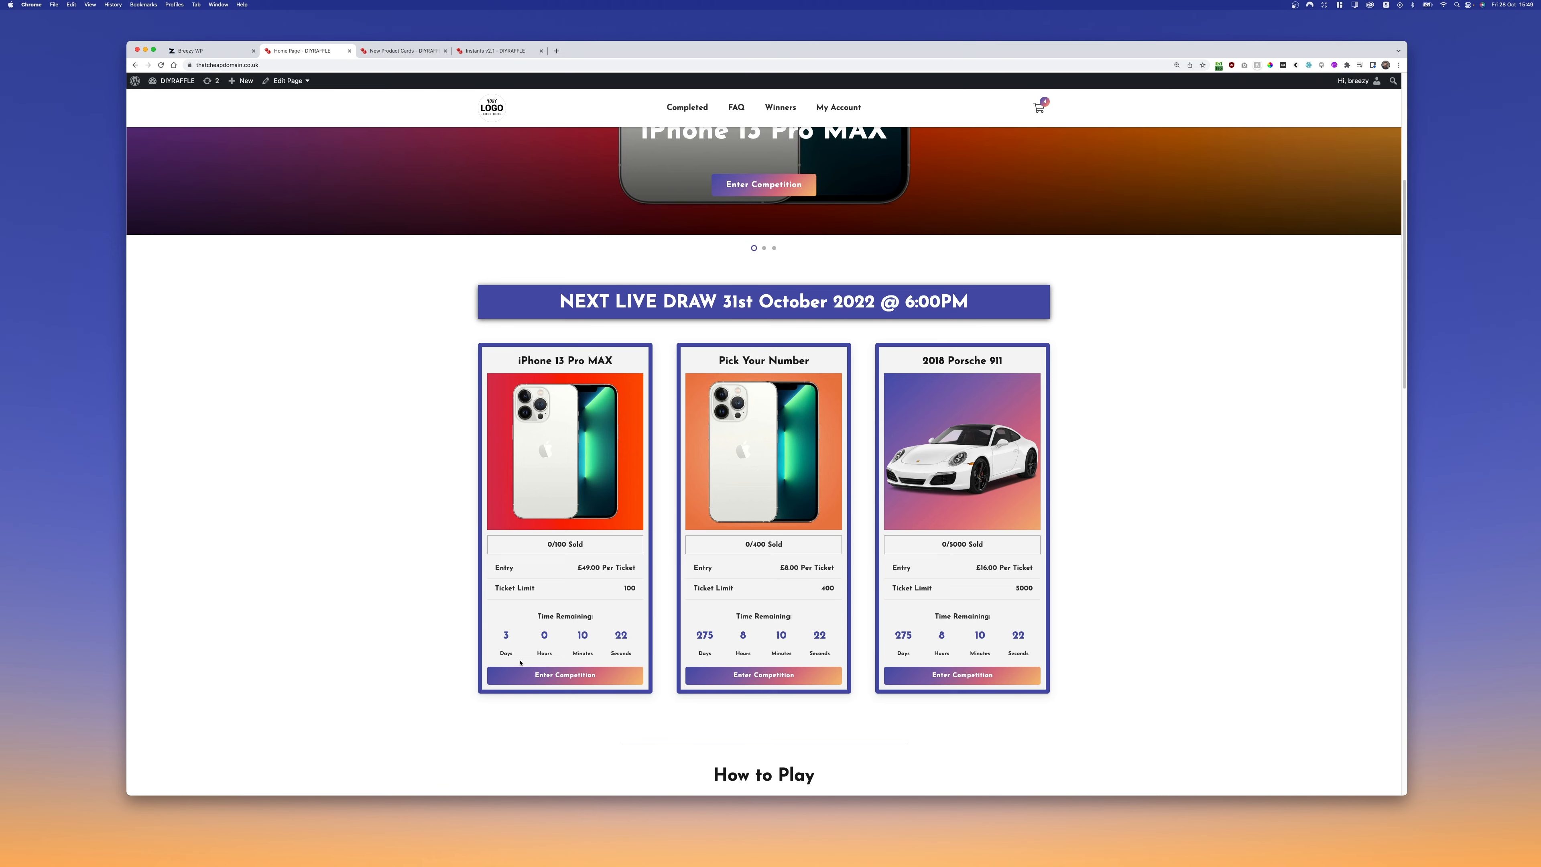
click(276, 82)
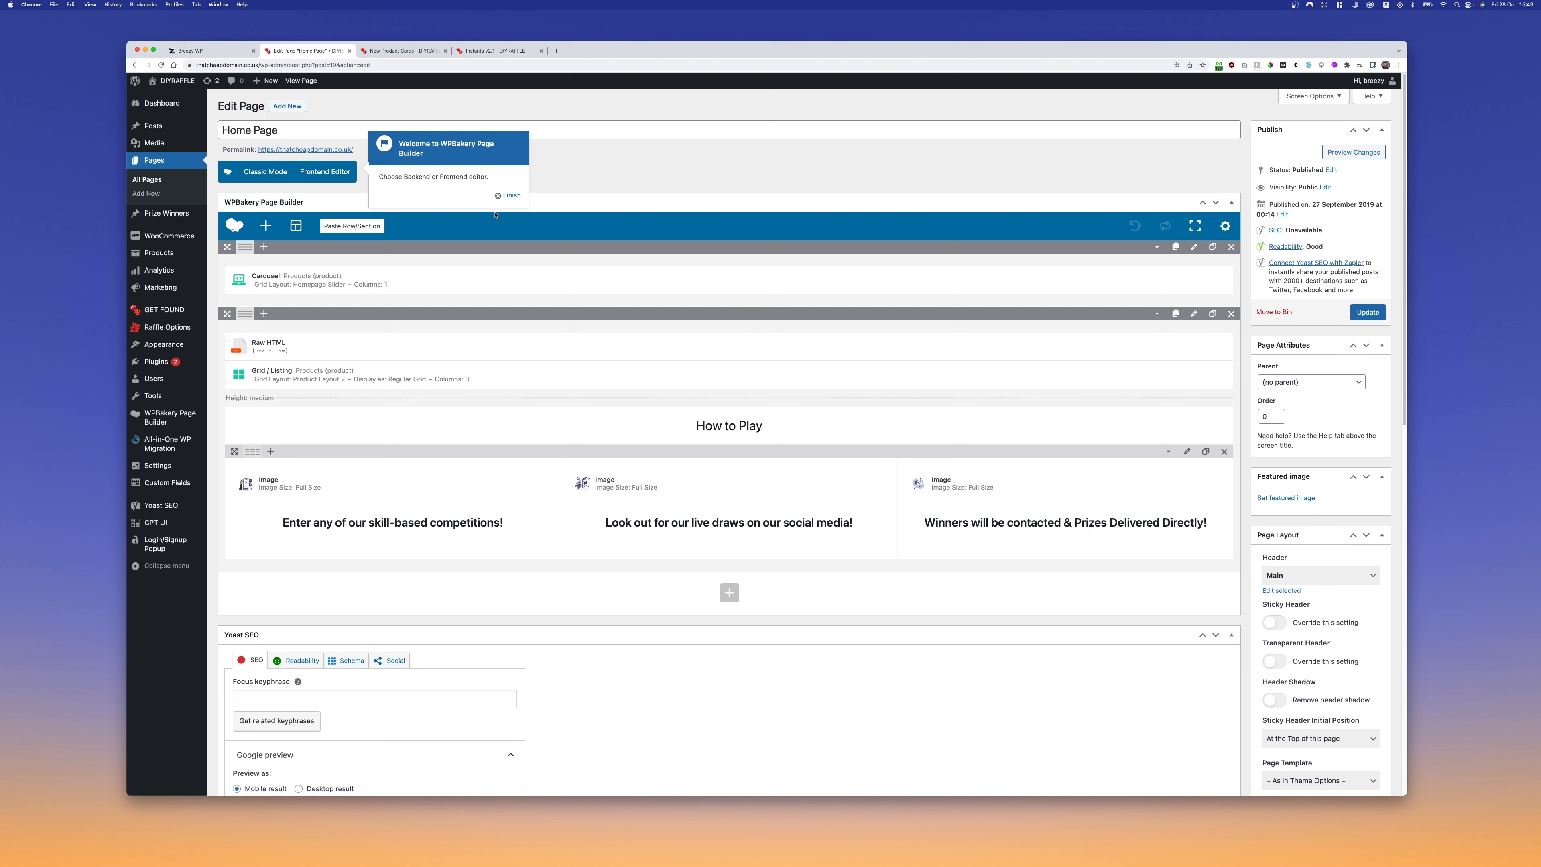
click(508, 195)
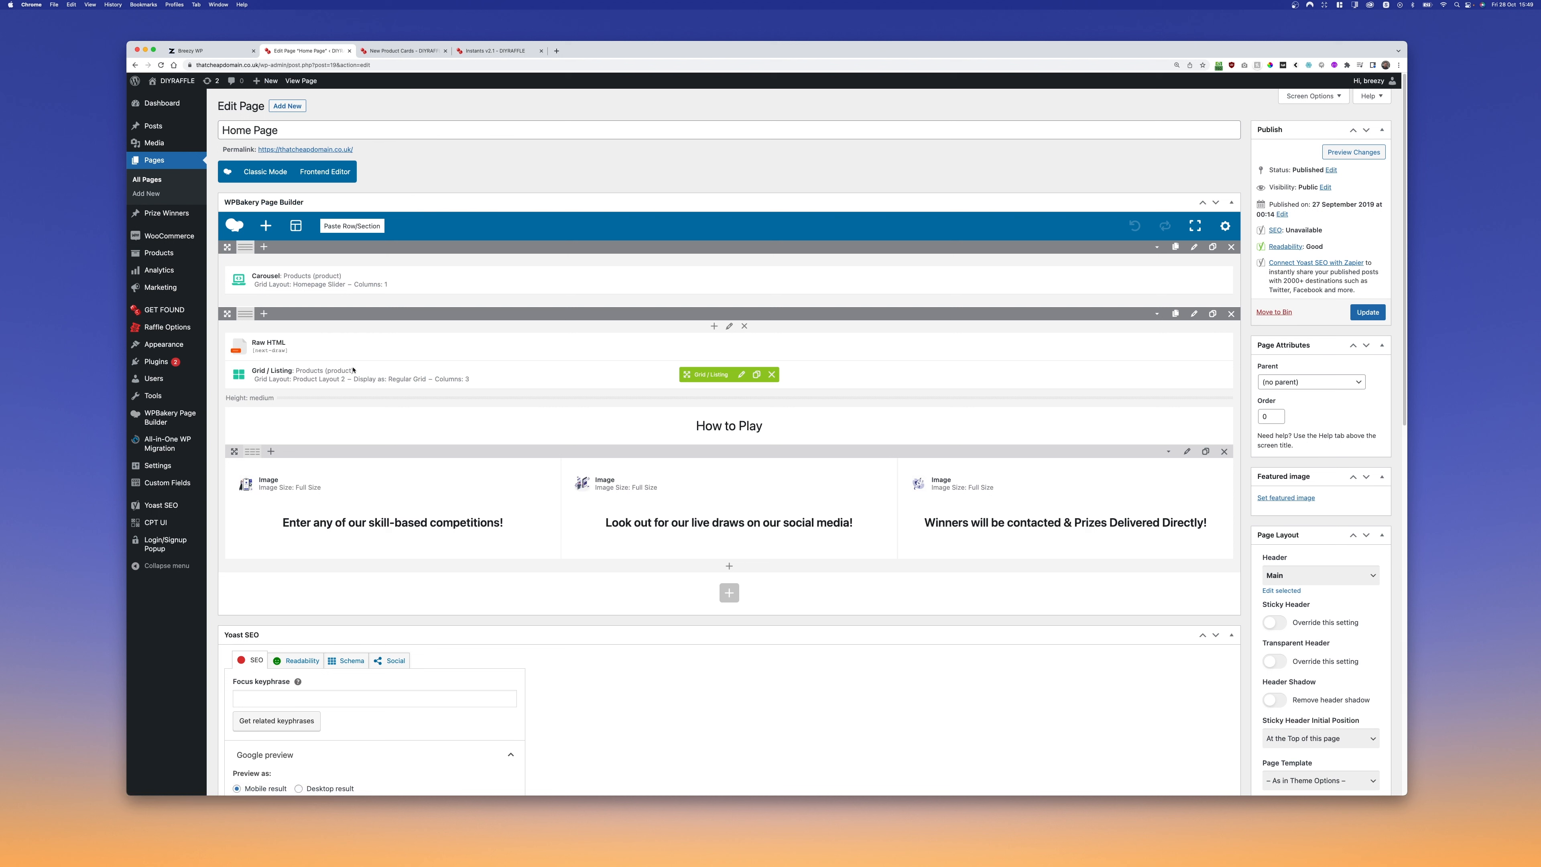
- Open the appearance settings of the home page's product Grid / Listing element and display the Grid Layout choices
click(741, 374)
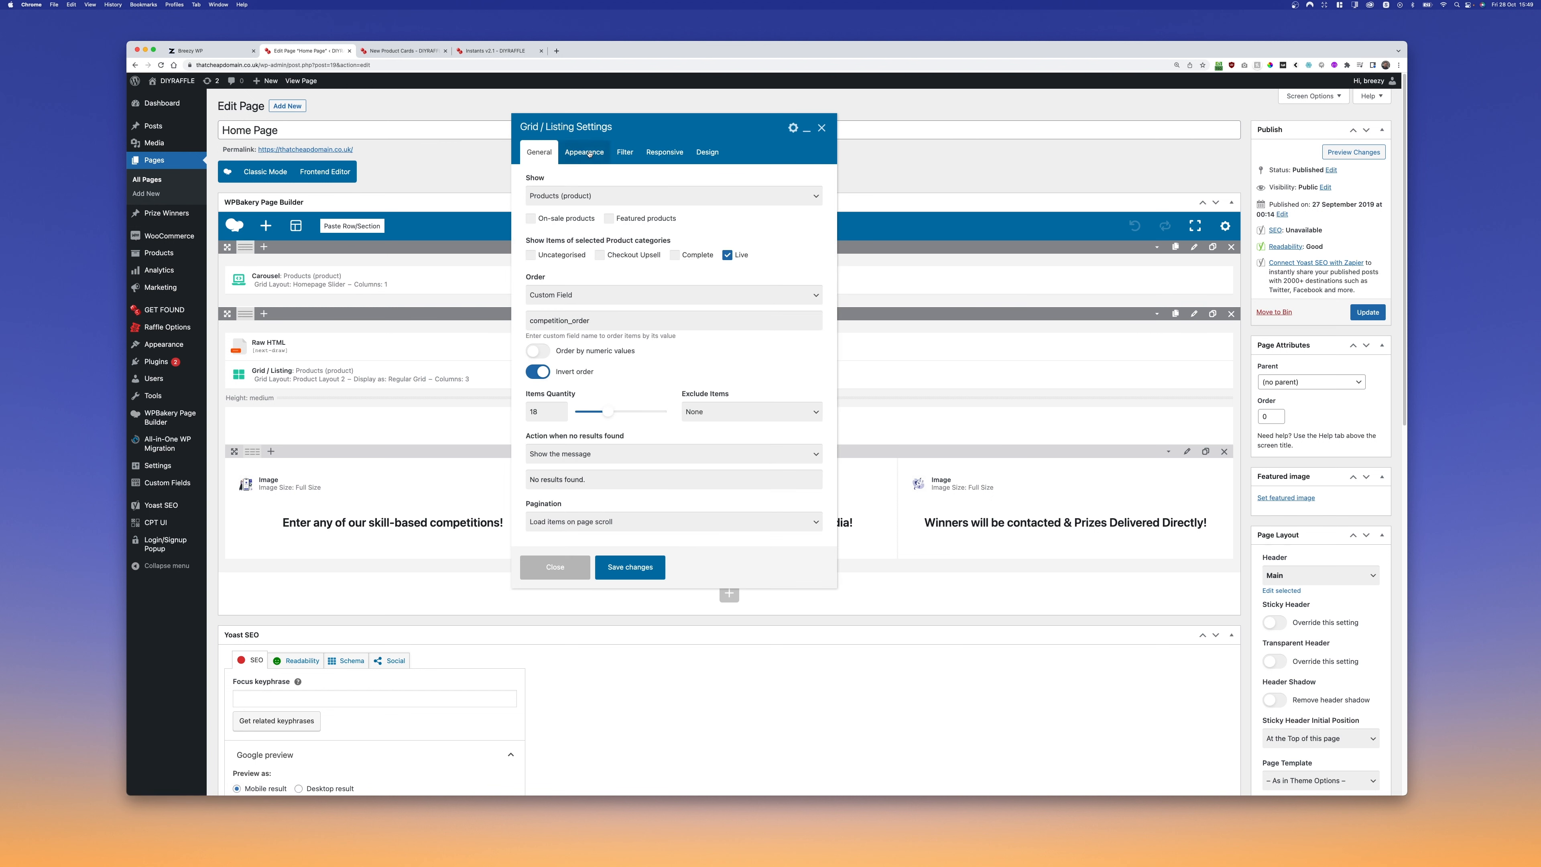
click(587, 153)
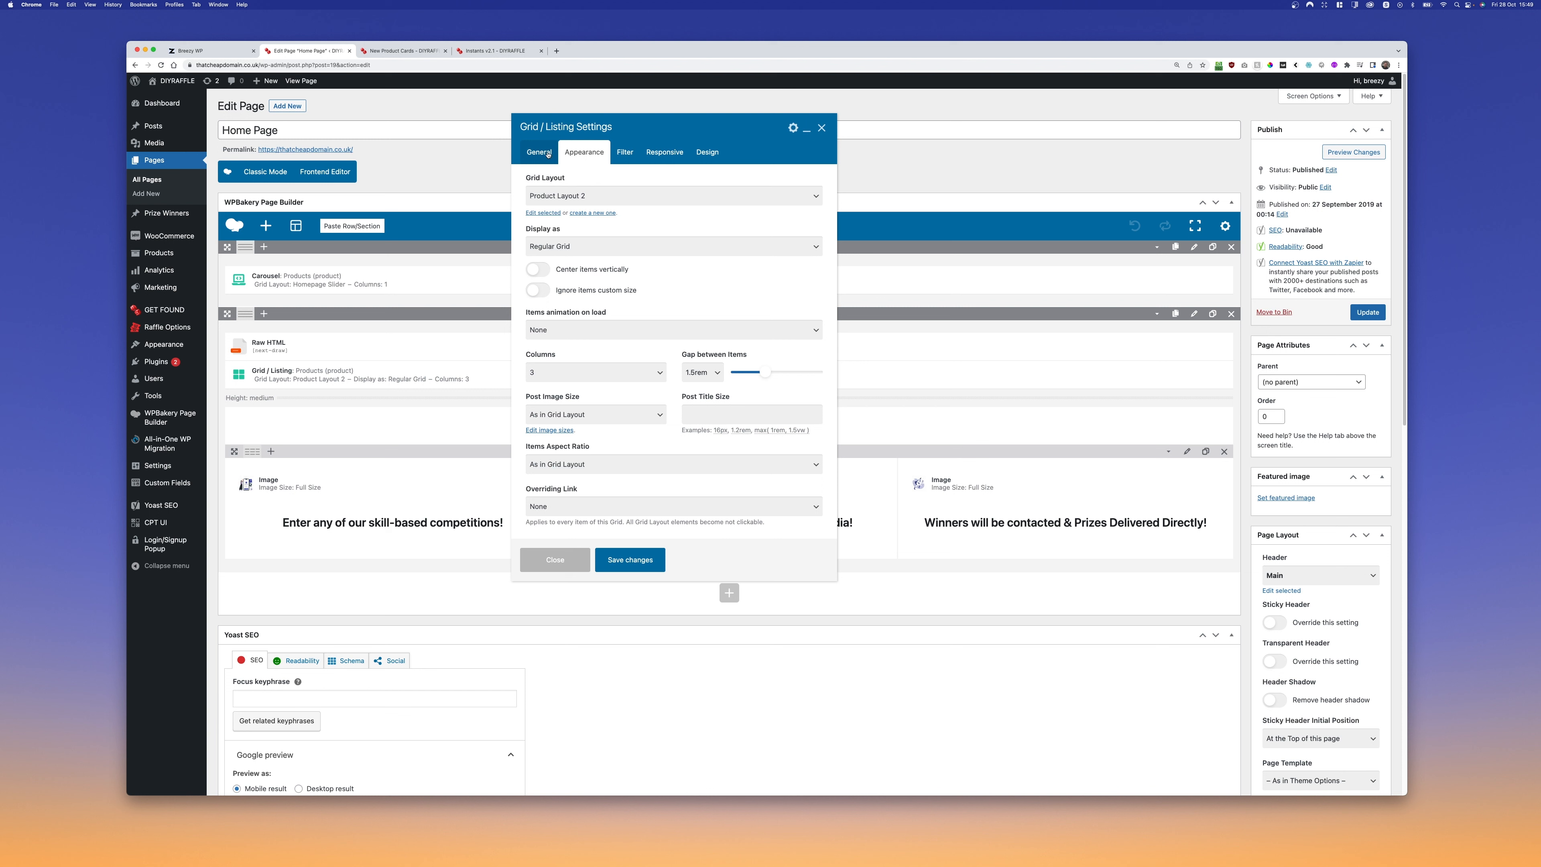
click(549, 197)
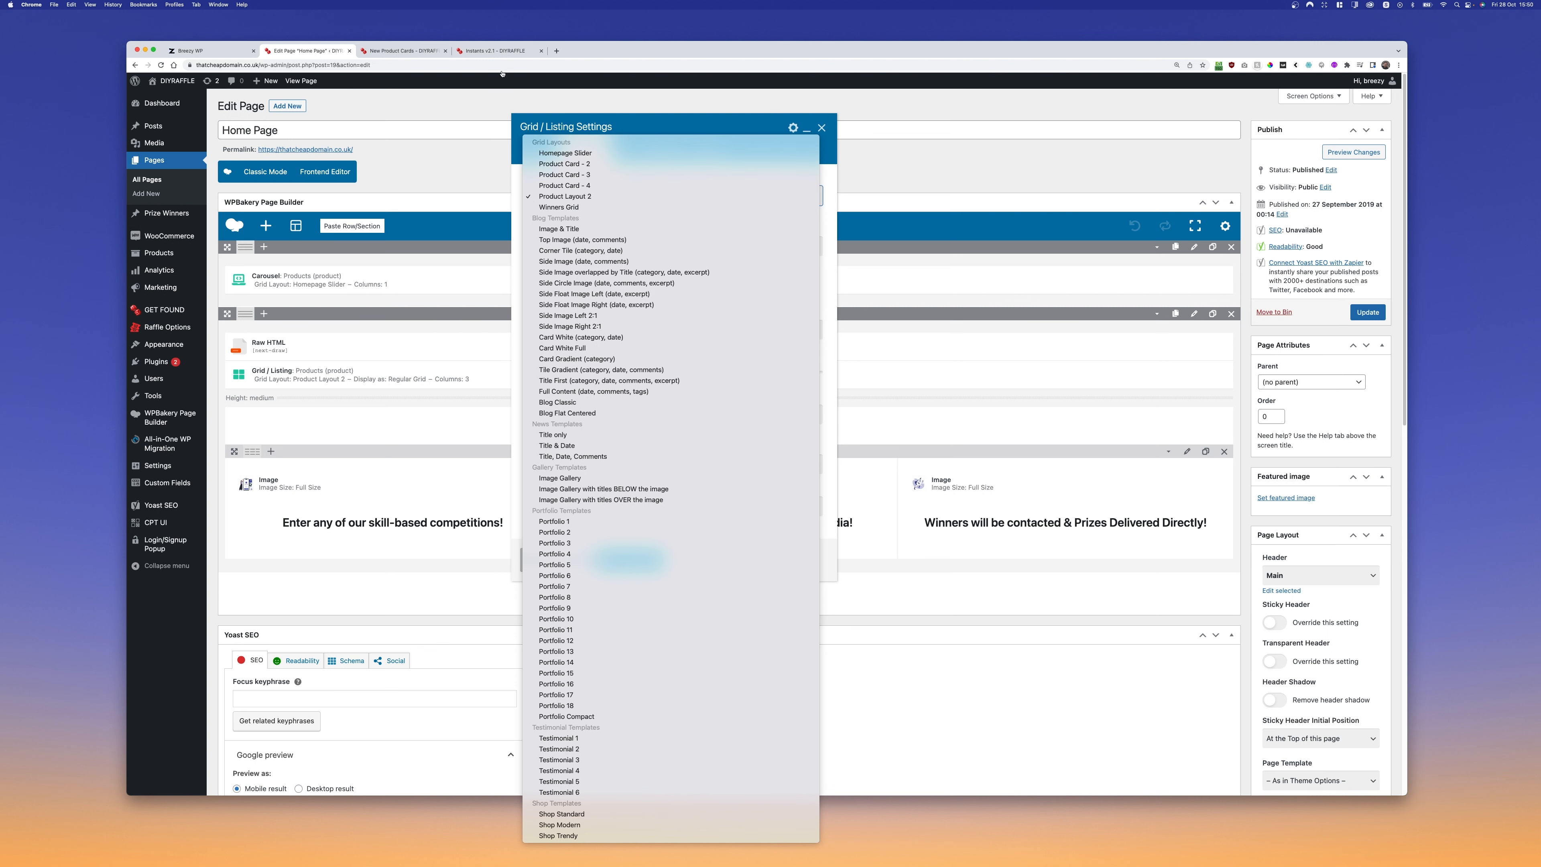
- Review the Product Card 2, 3 and 4 designs on the New Product Cards demo page
click(484, 51)
click(484, 51)
click(429, 51)
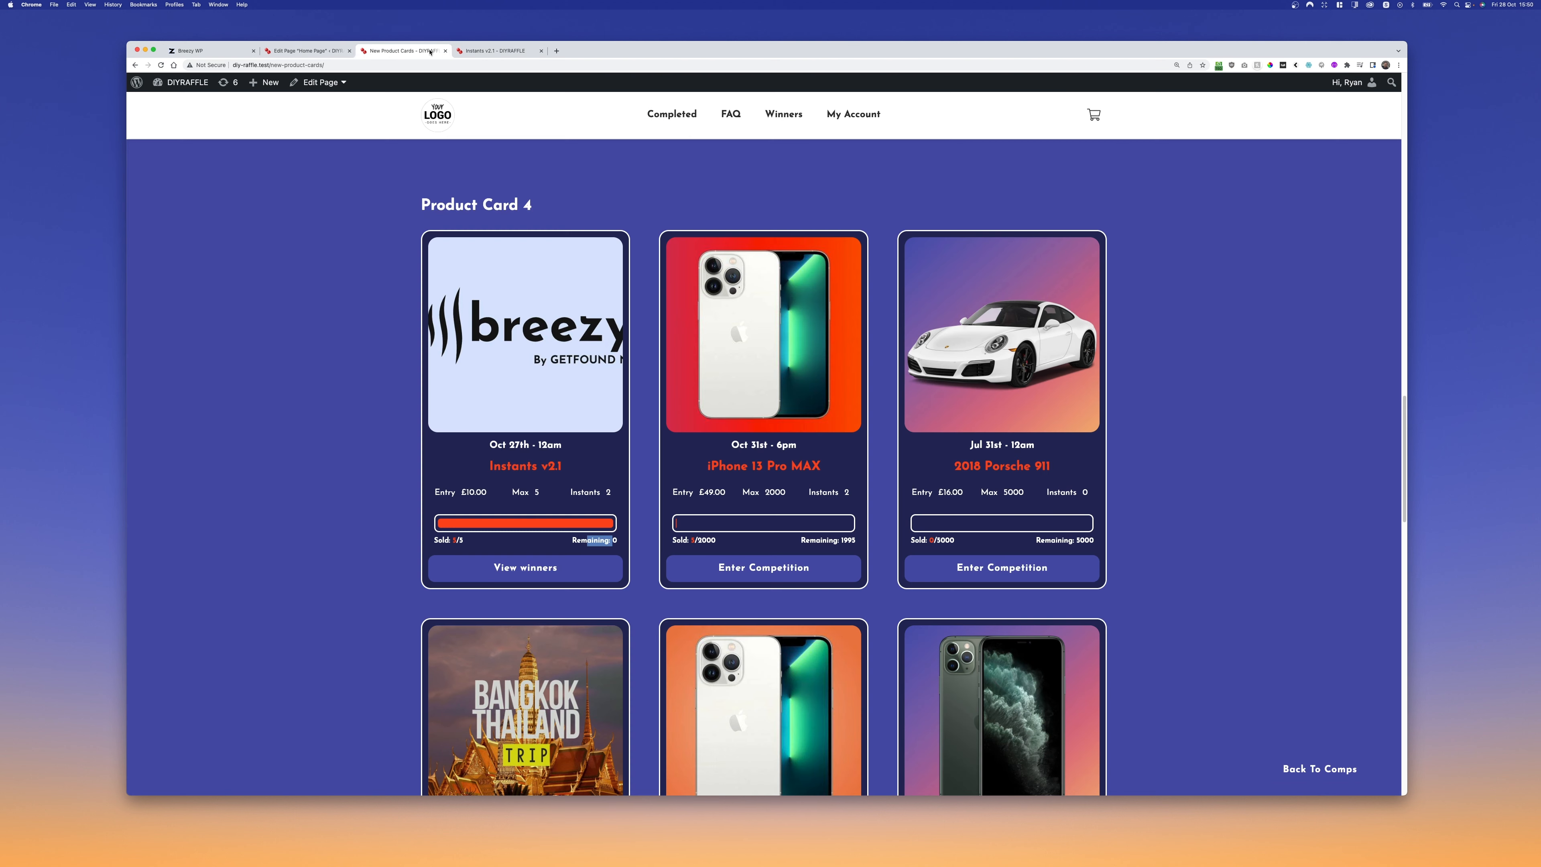
scroll(381, 273, up, 5)
scroll(381, 279, up, 10)
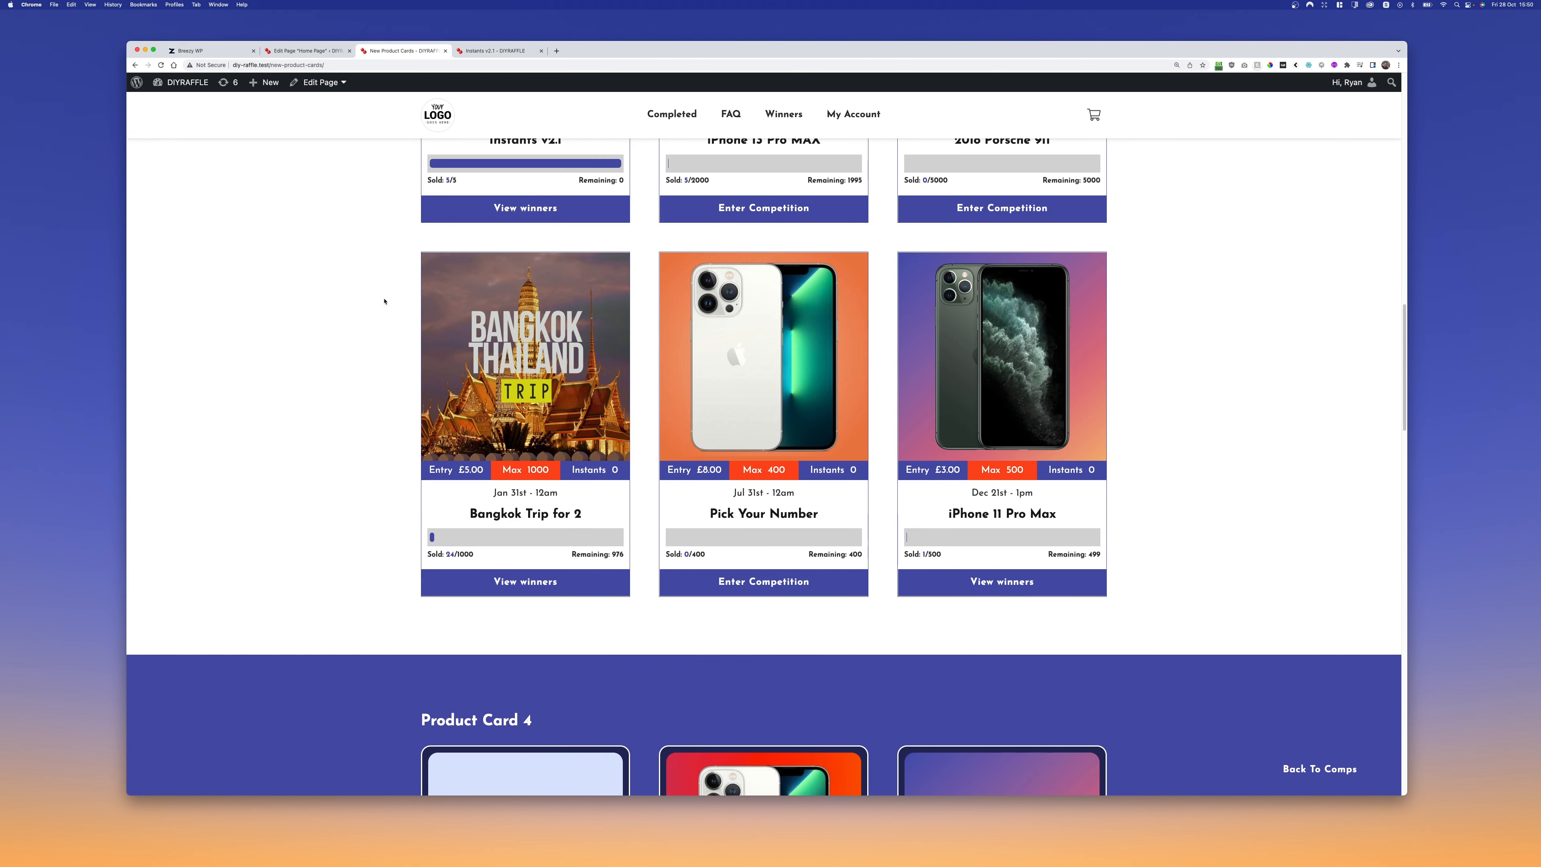
scroll(400, 325, up, 15)
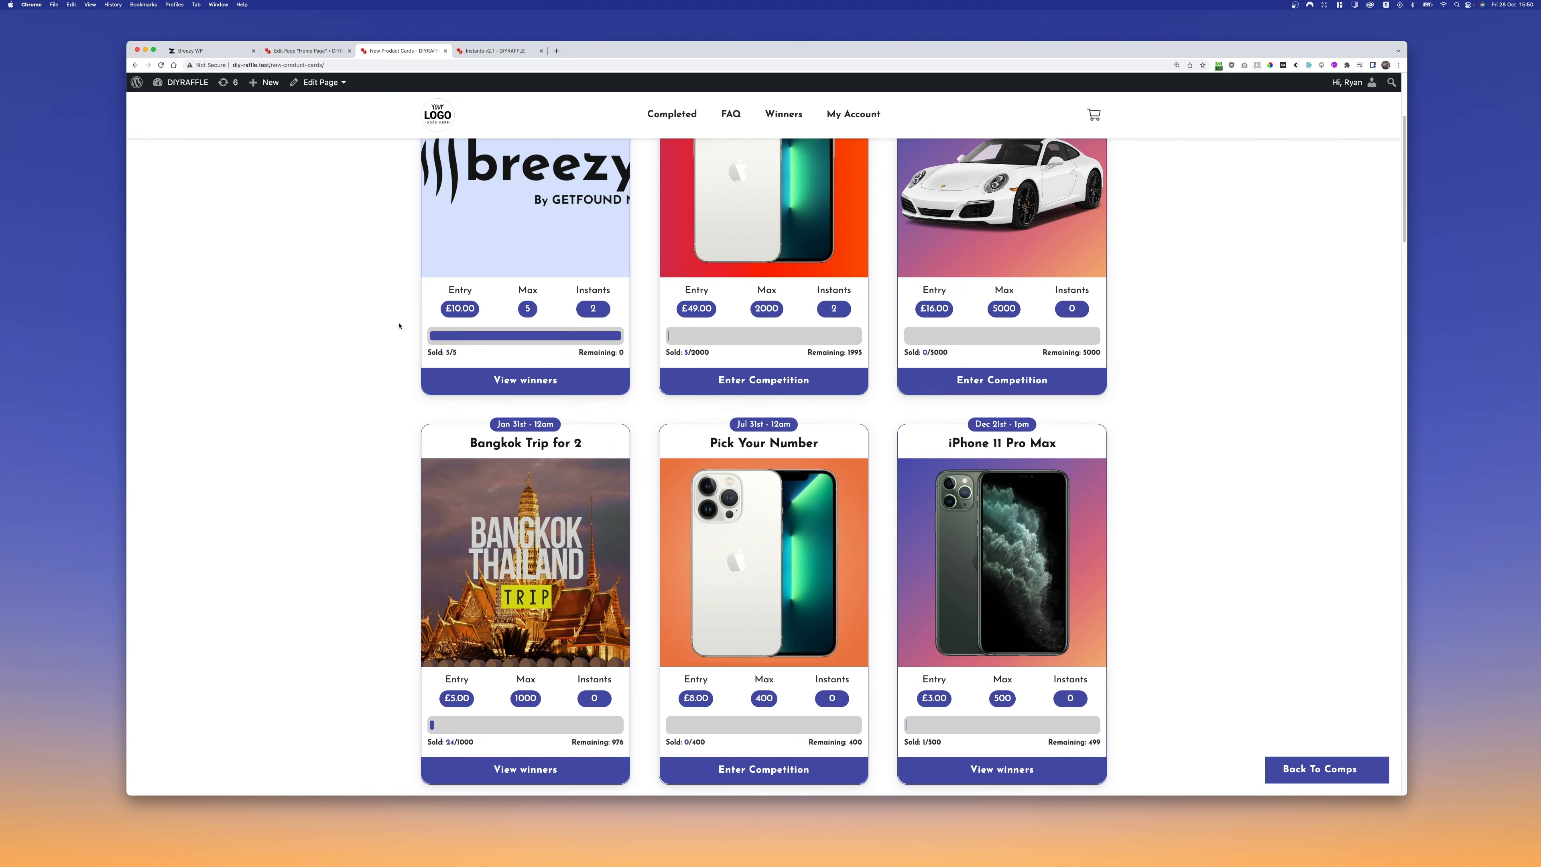
scroll(423, 247, down, 12)
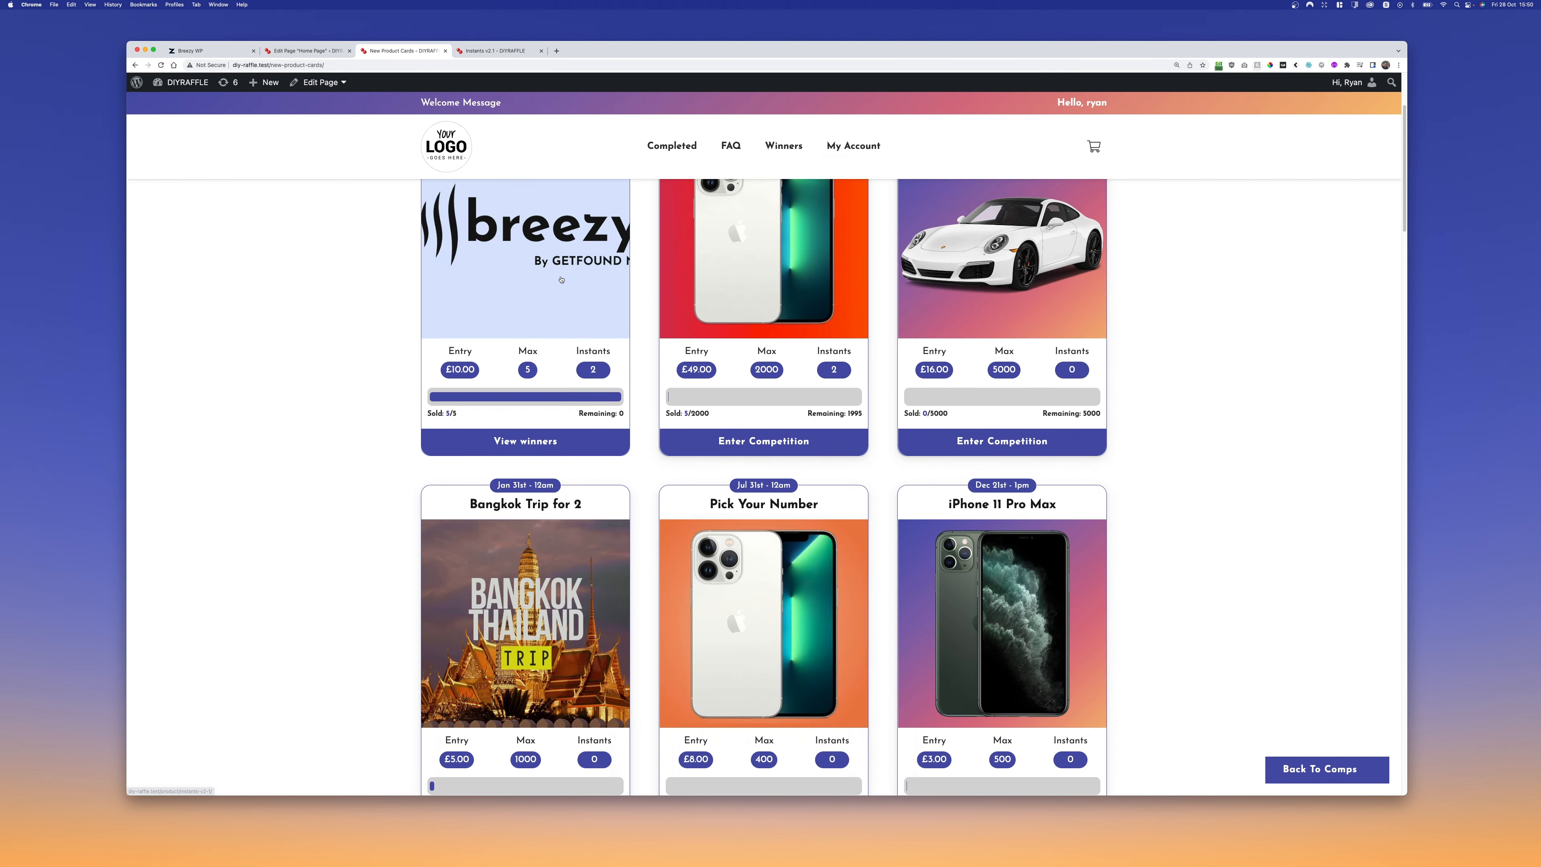
scroll(562, 279, down, 15)
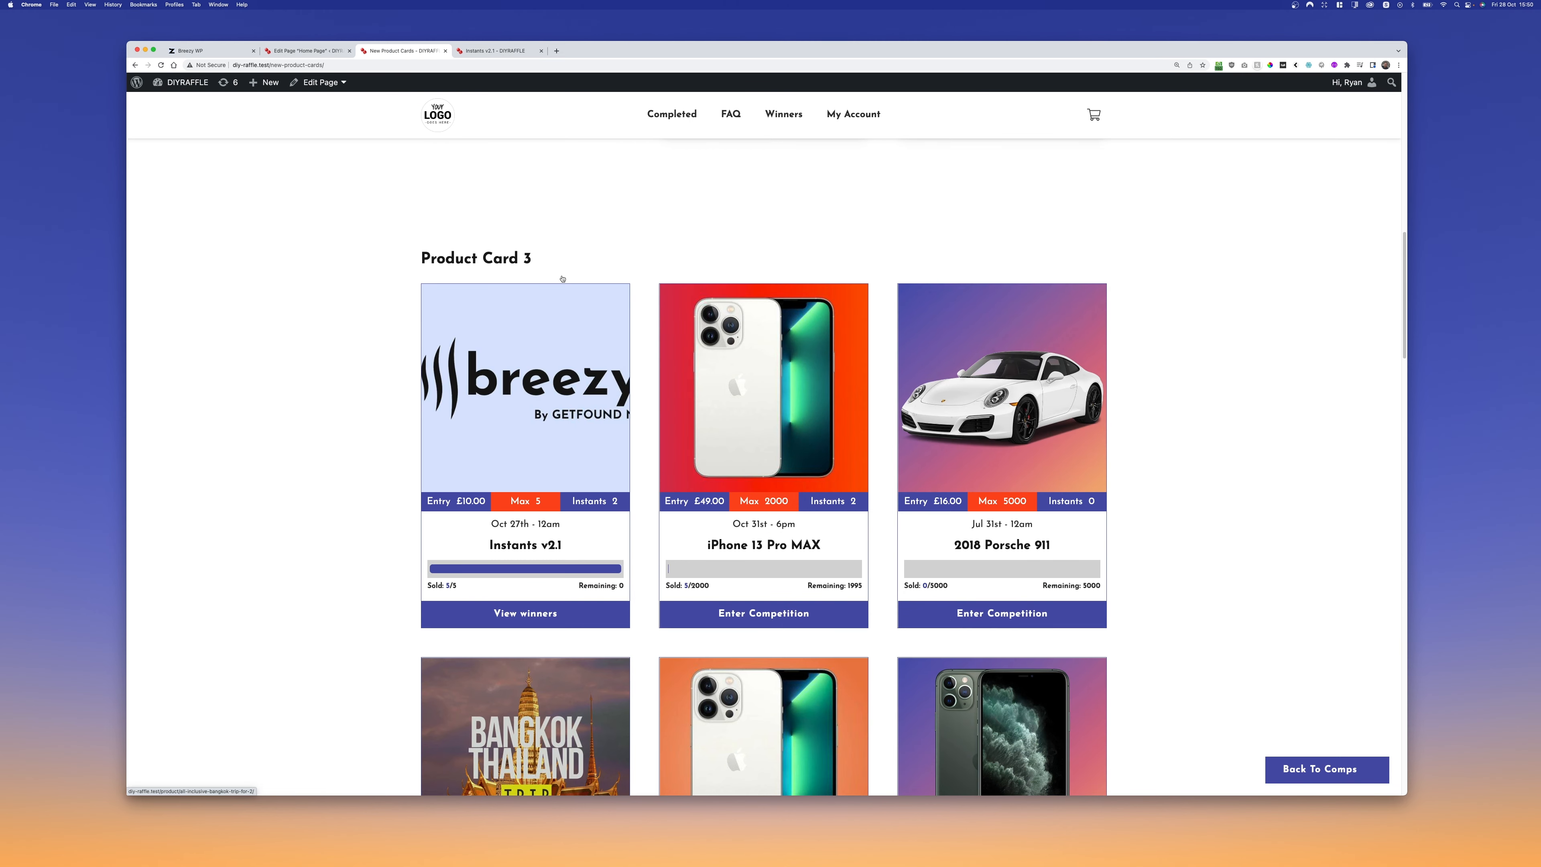
scroll(563, 281, down, 2)
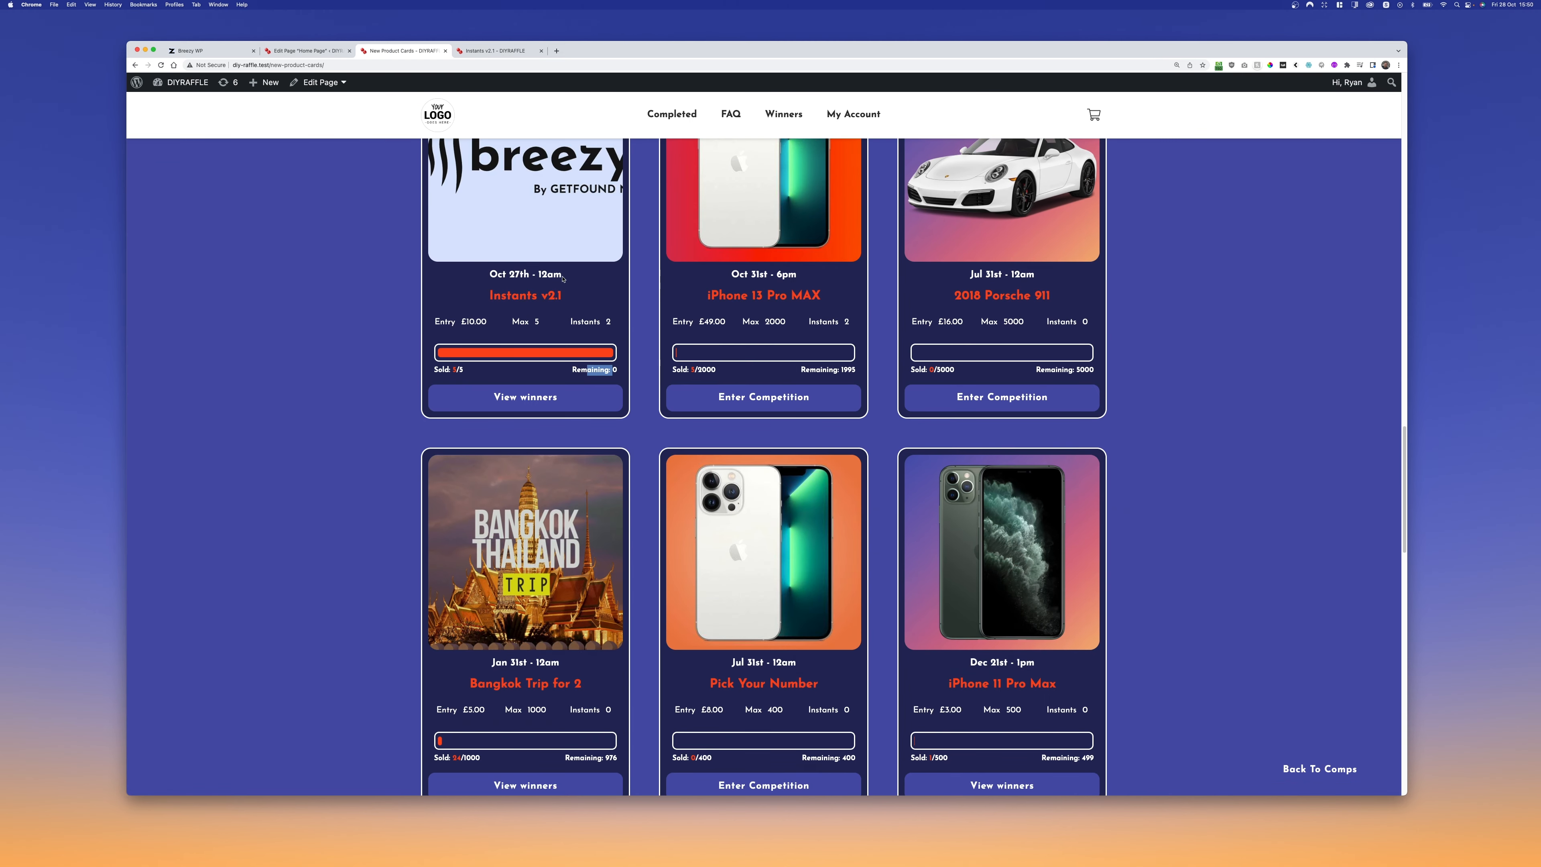
- Set the home page product listing's grid layout to Product Card - 2, show 2 columns below 600px and save the element settings
click(304, 51)
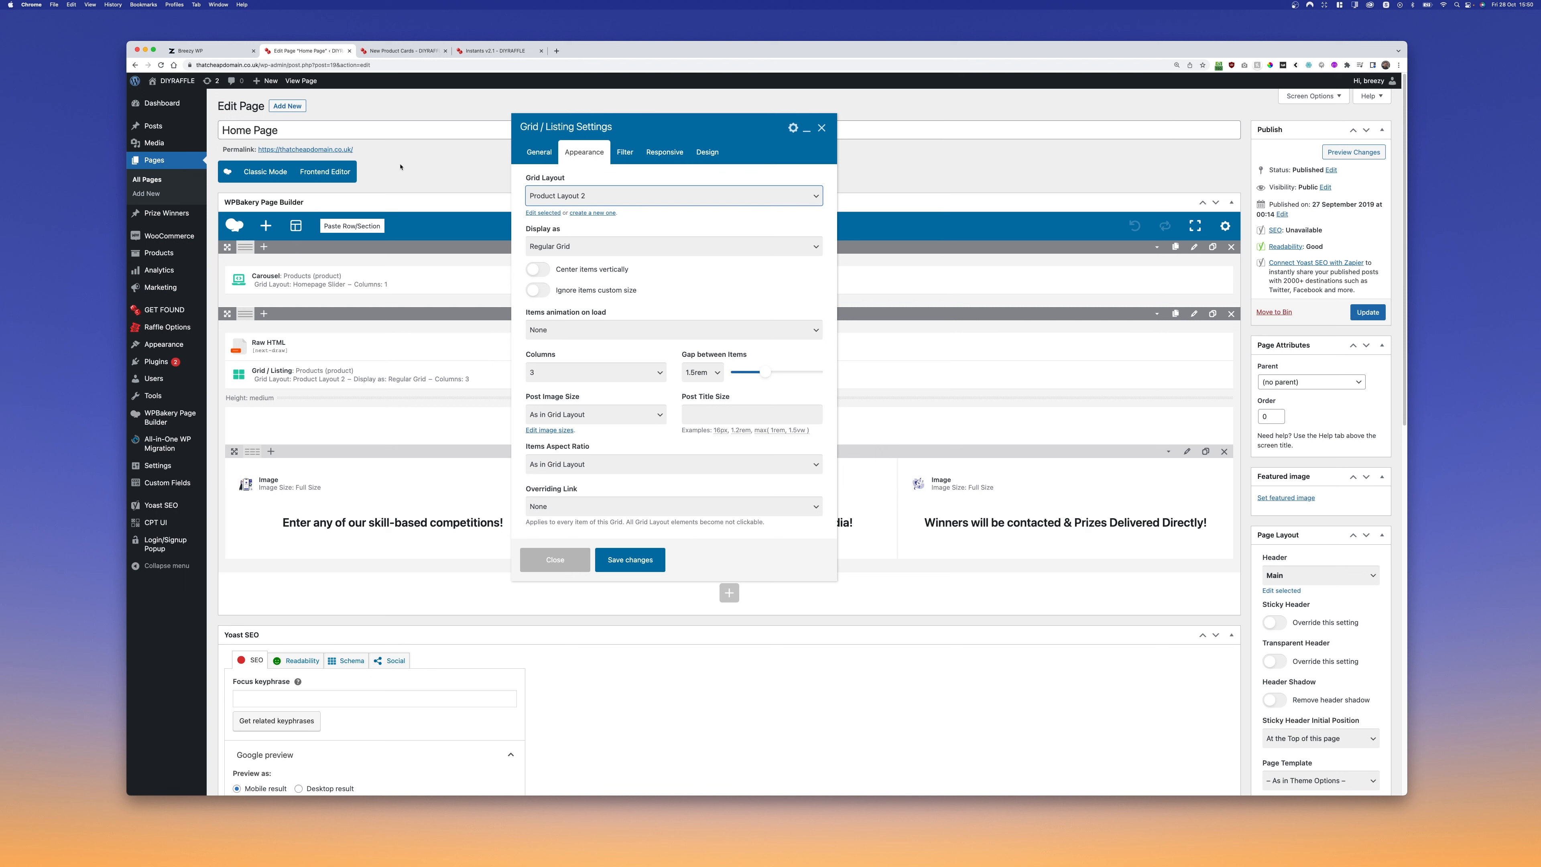
click(614, 196)
click(610, 163)
click(665, 155)
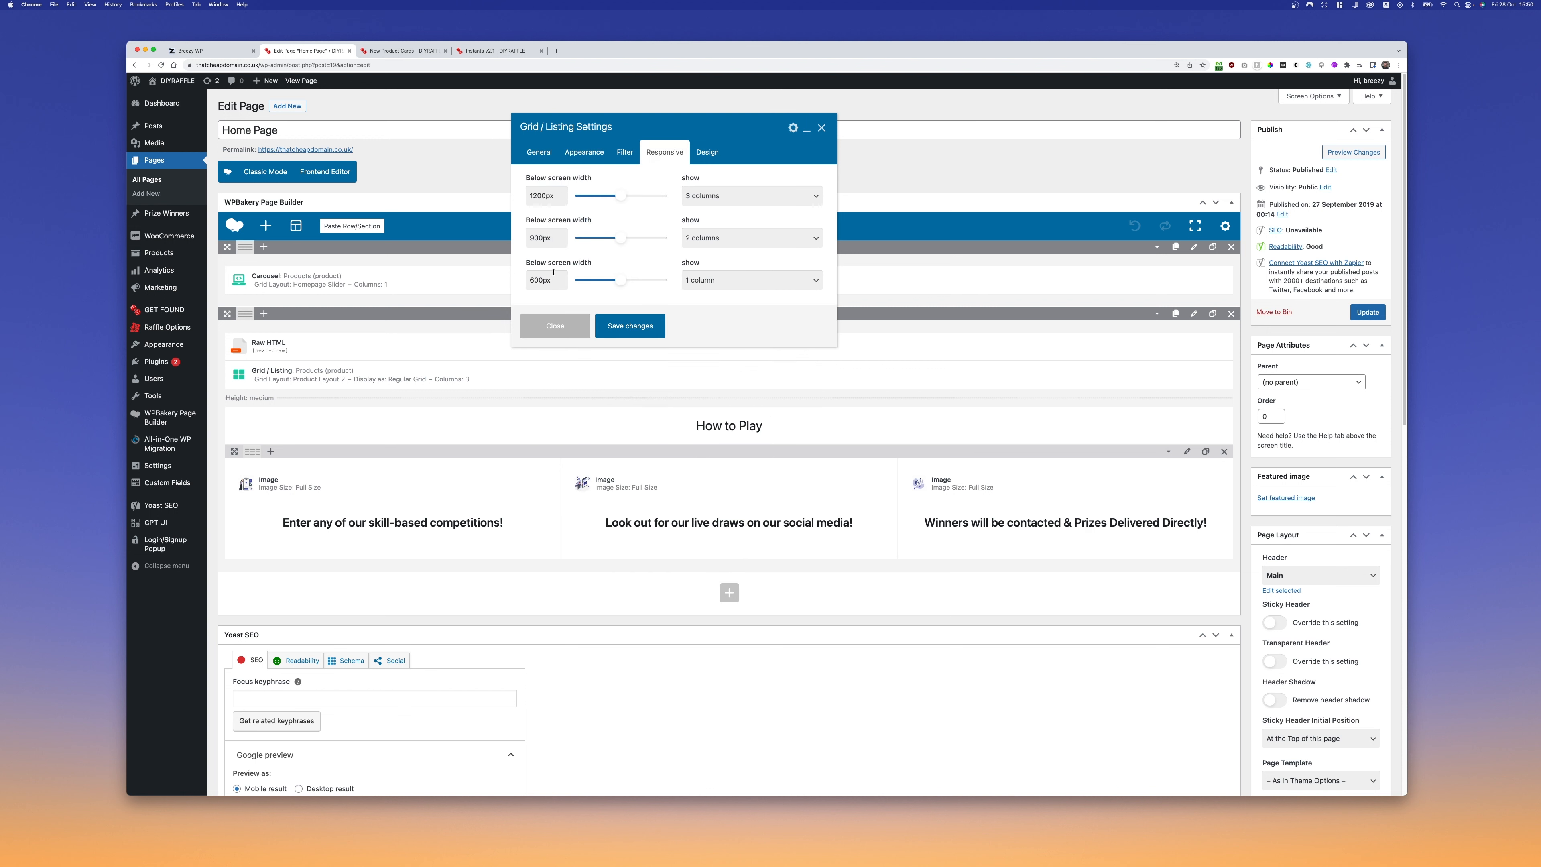
click(732, 291)
click(718, 200)
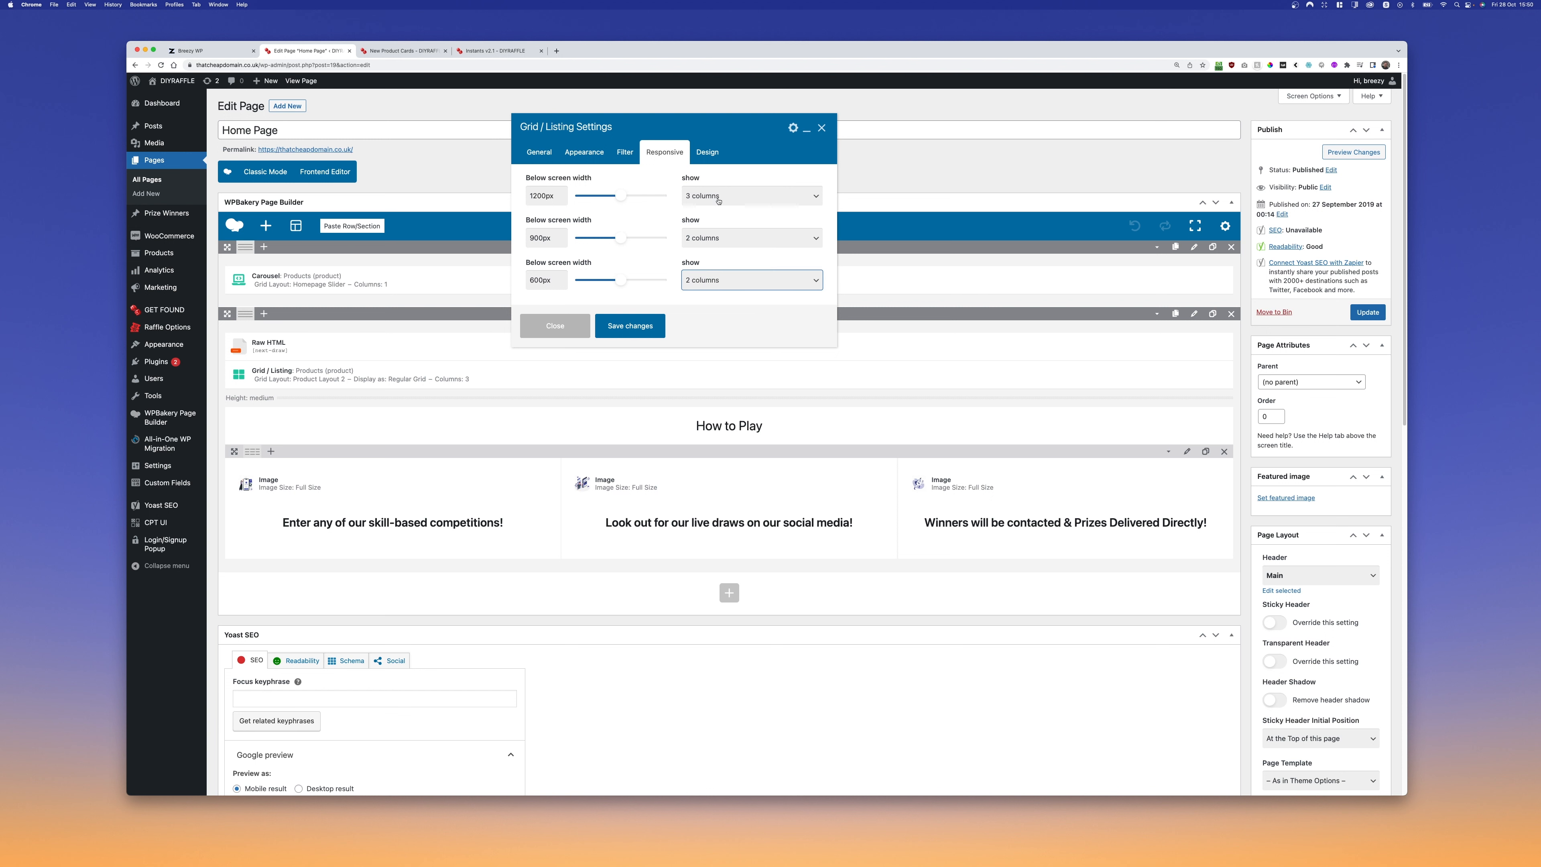
click(708, 155)
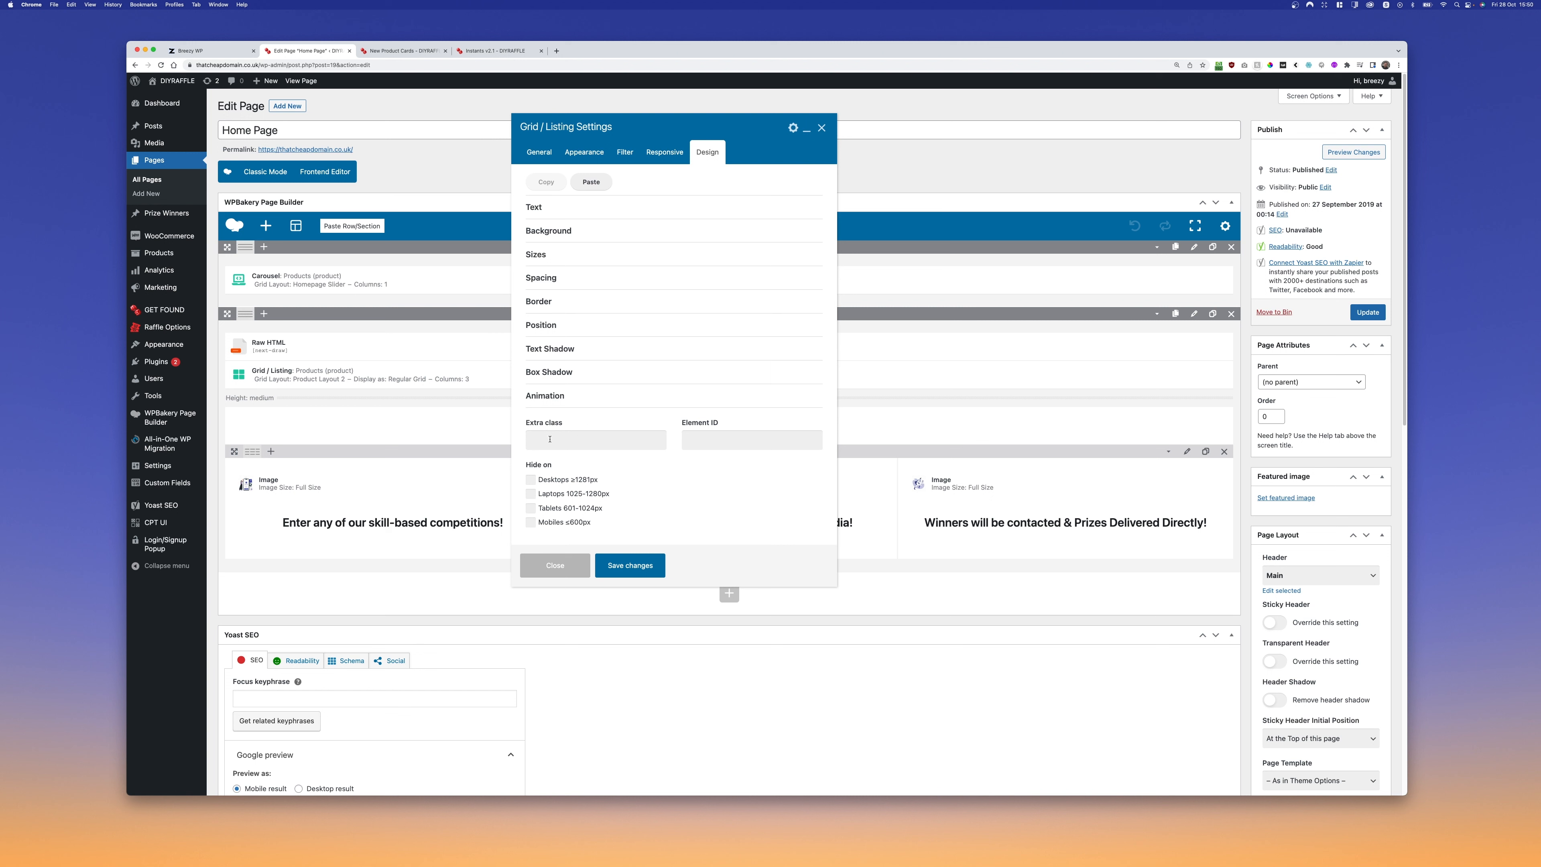
click(550, 439)
click(630, 565)
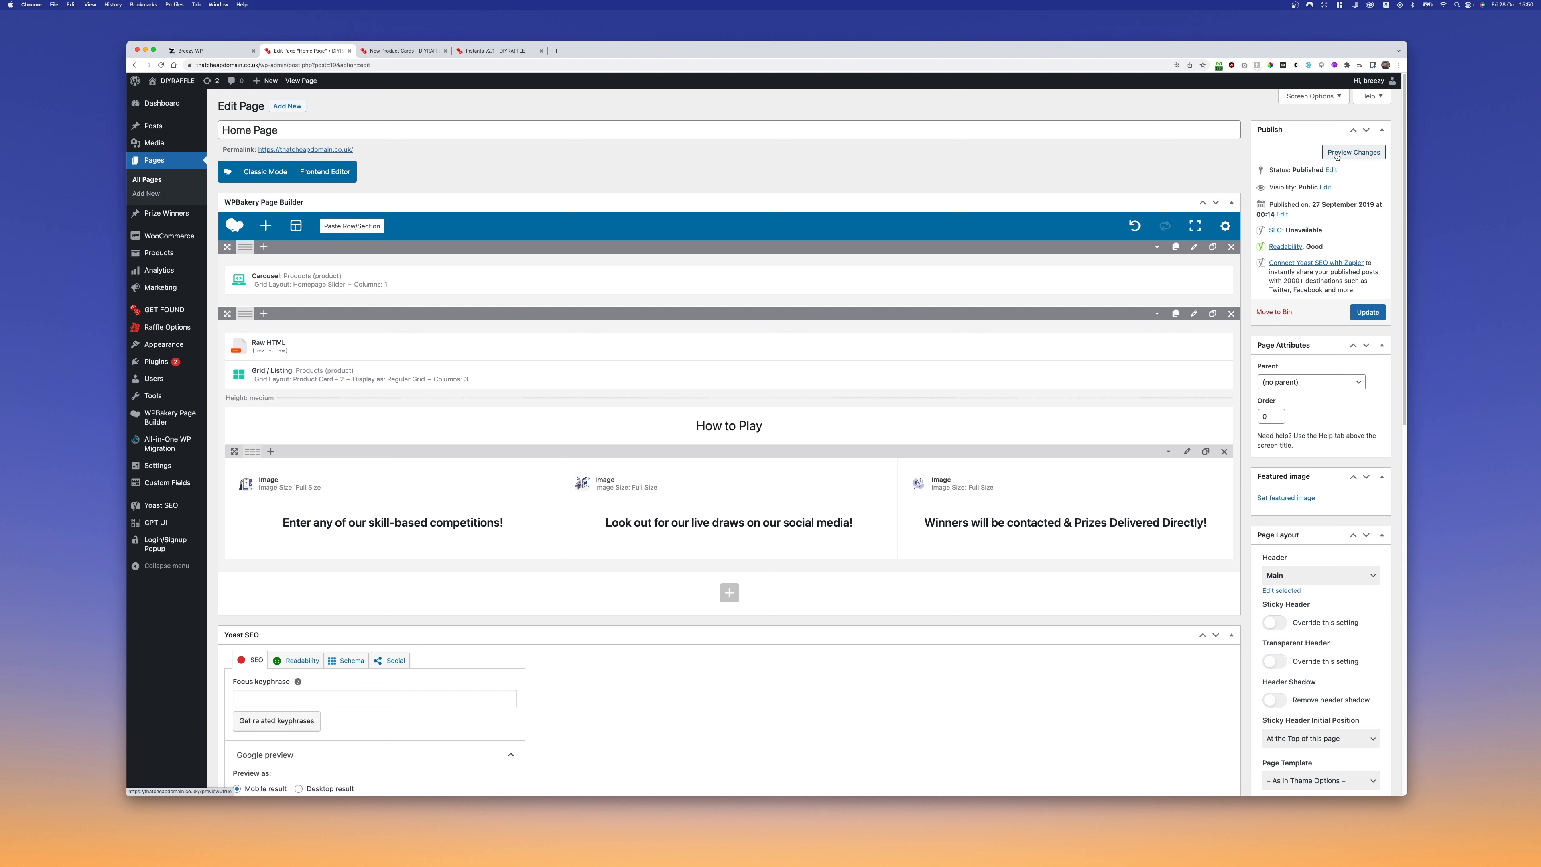
- Preview the home page changes and examine the competition cards at desktop width
click(1338, 156)
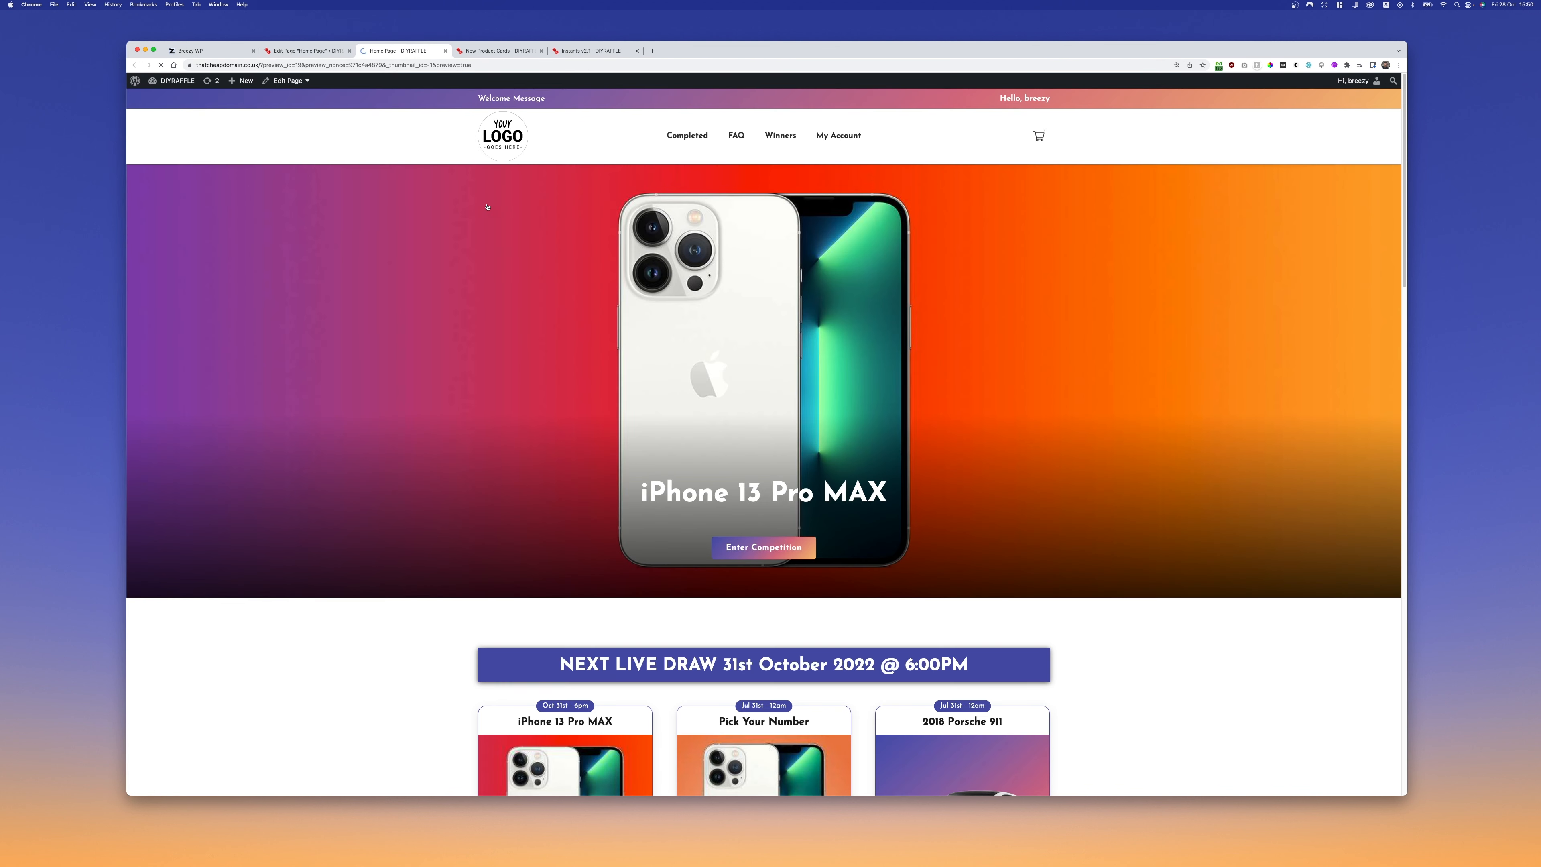
scroll(485, 270, down, 6)
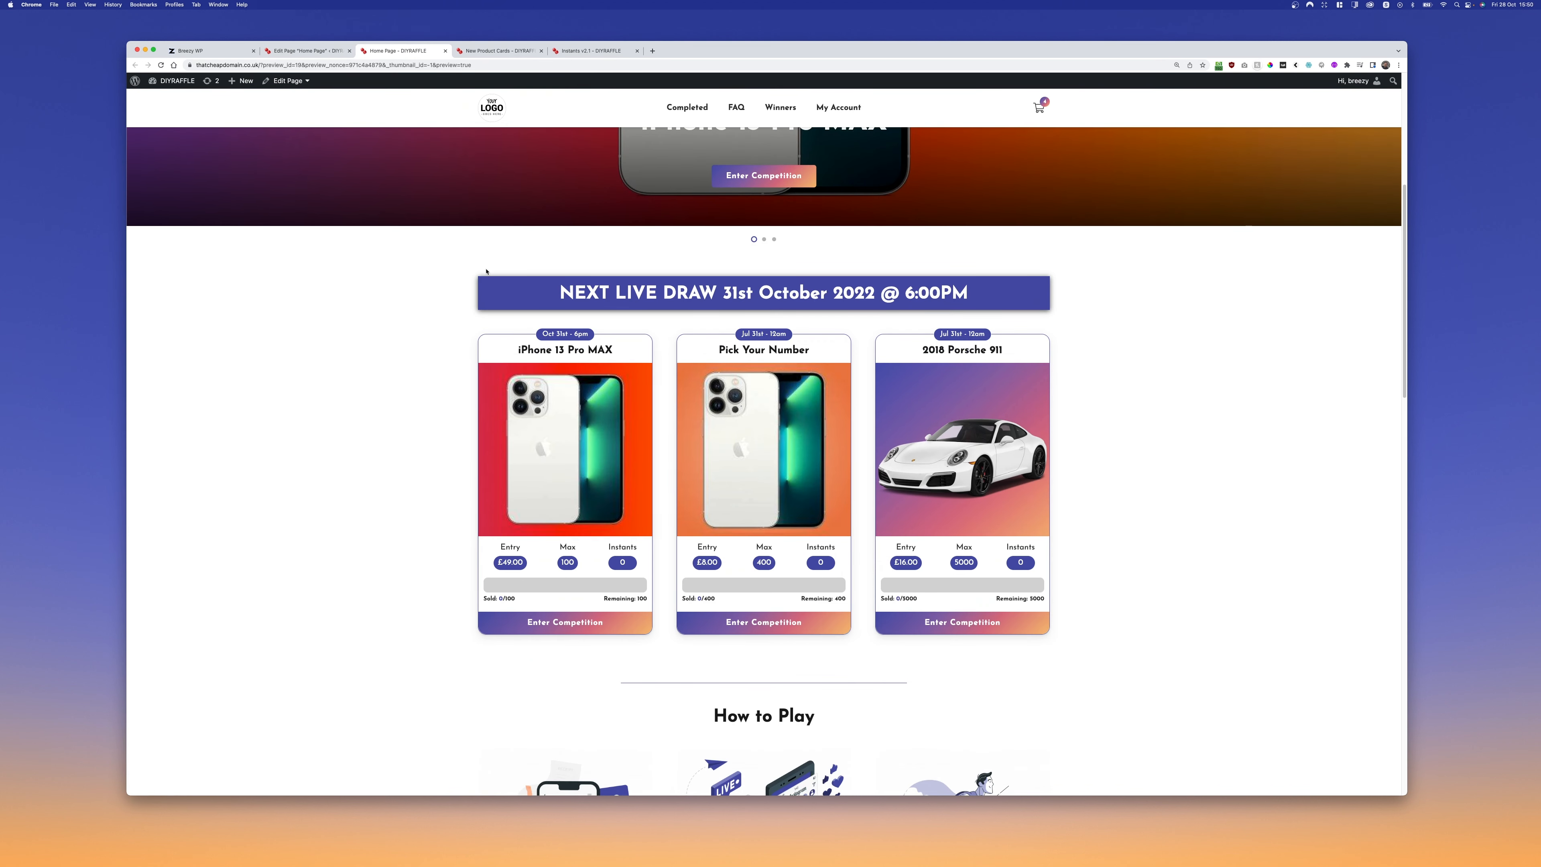
scroll(426, 279, down, 2)
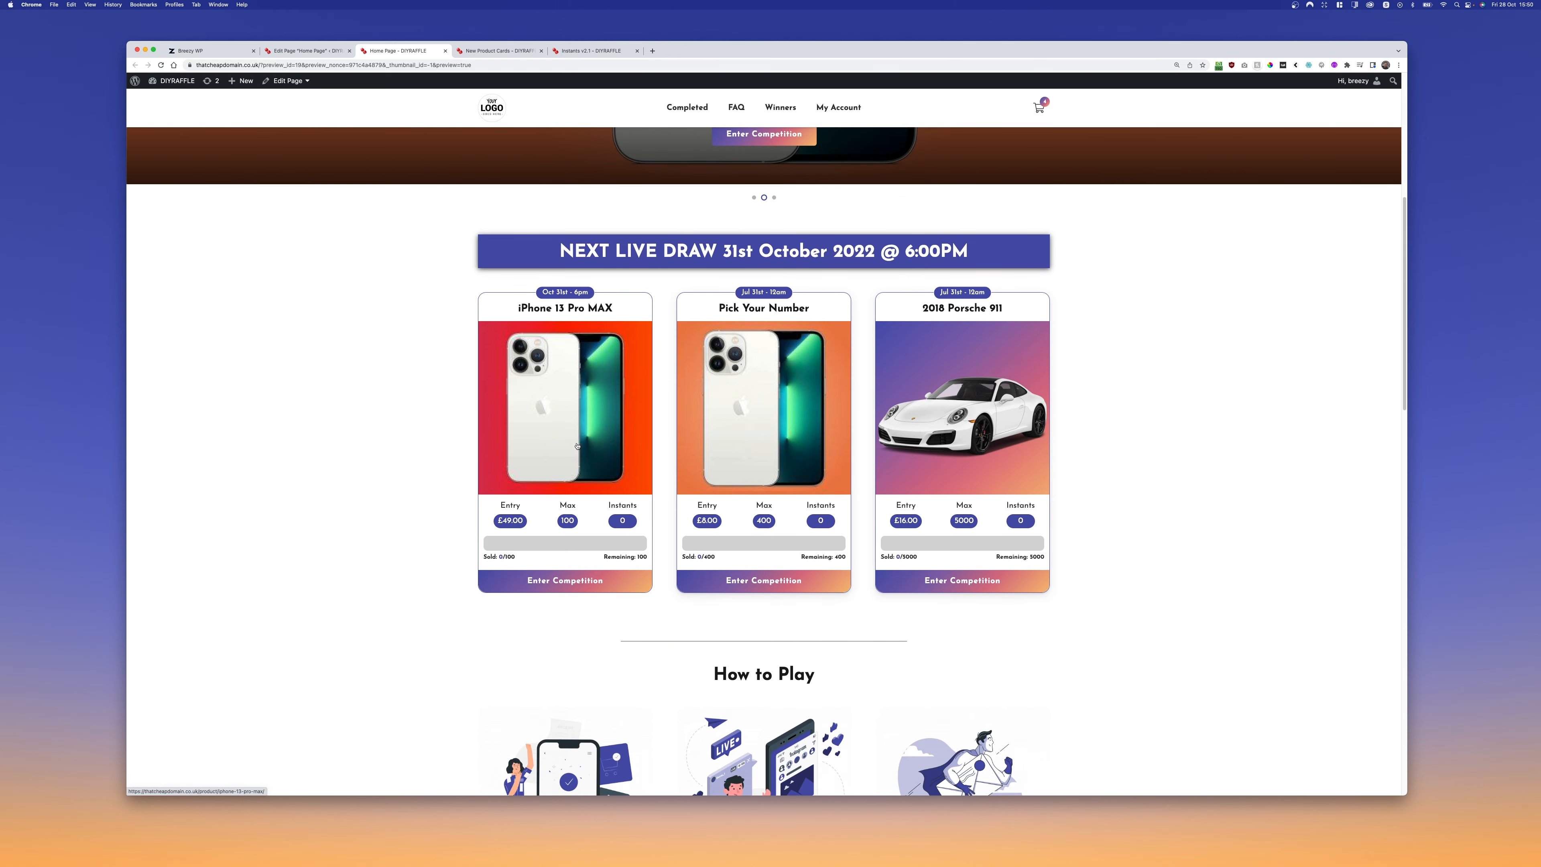
click(320, 53)
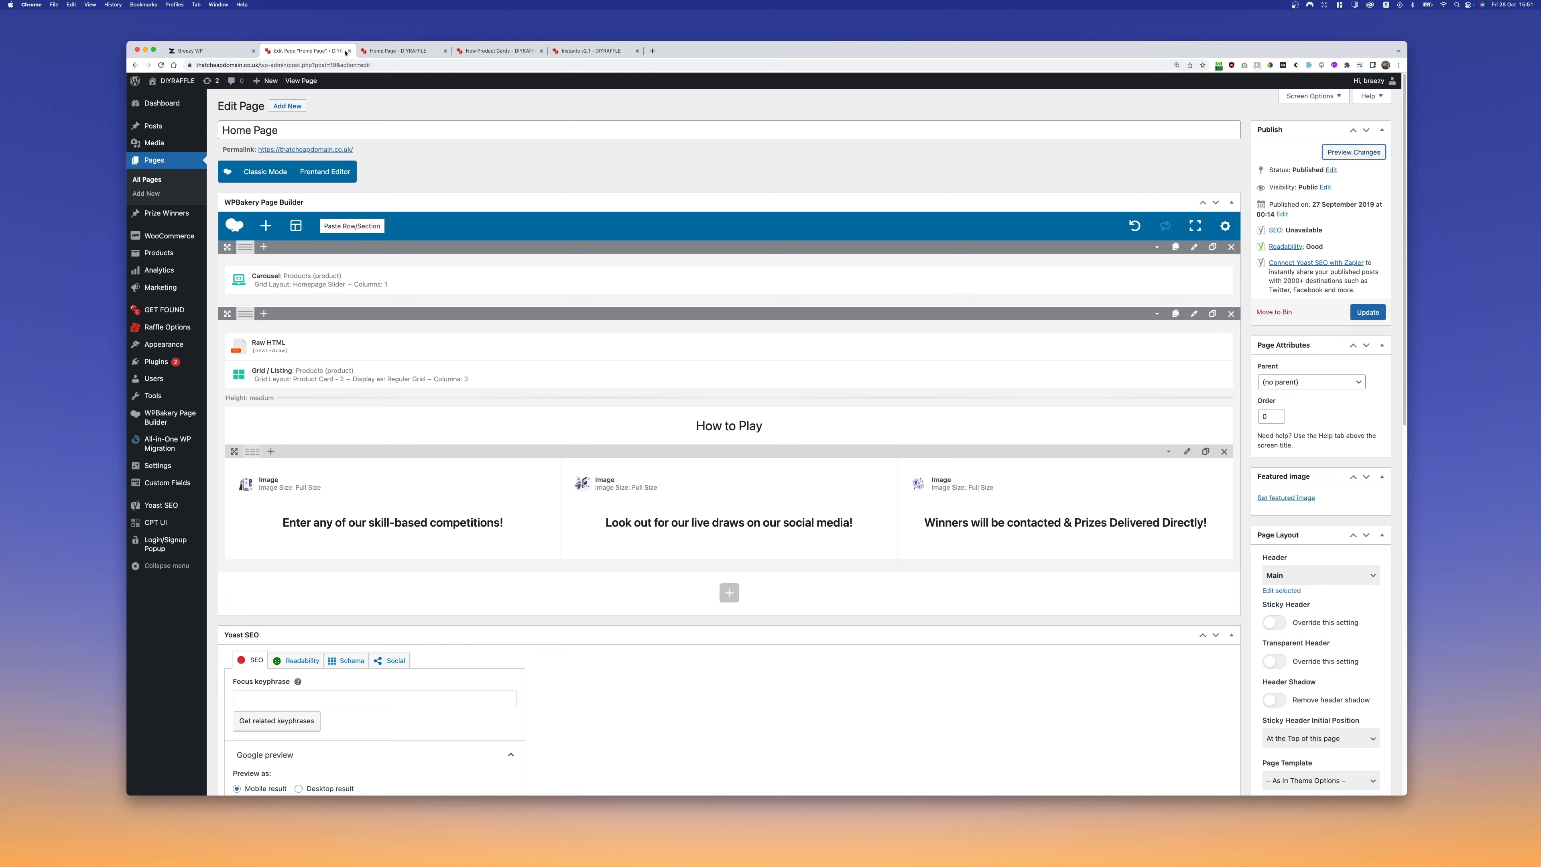
click(397, 50)
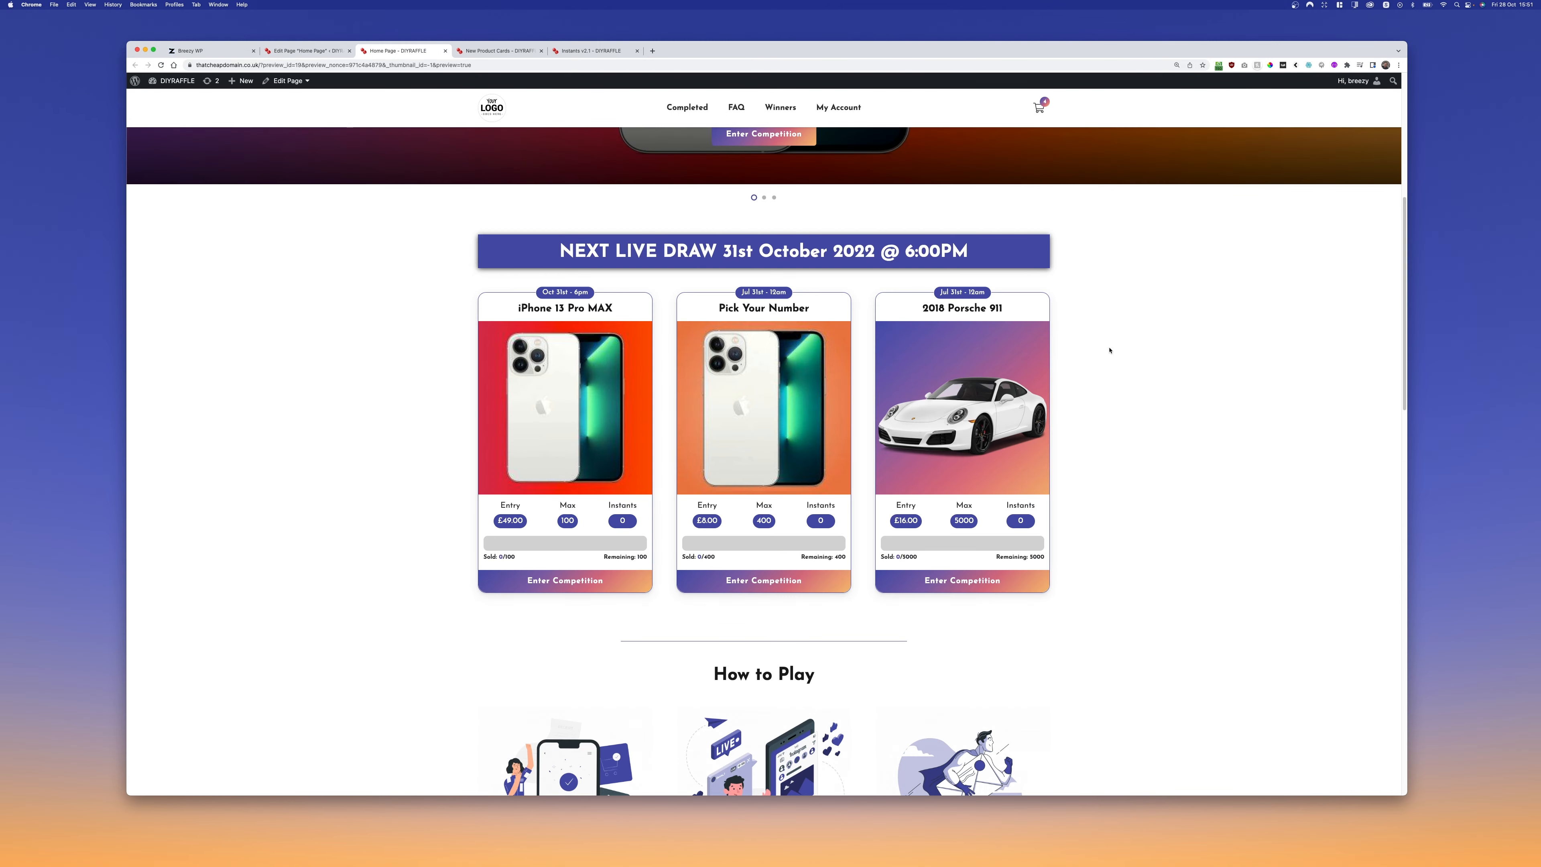
- Check the previewed competition cards in the browser's mobile device emulation, and restore the desktop view
key(super+alt+i)
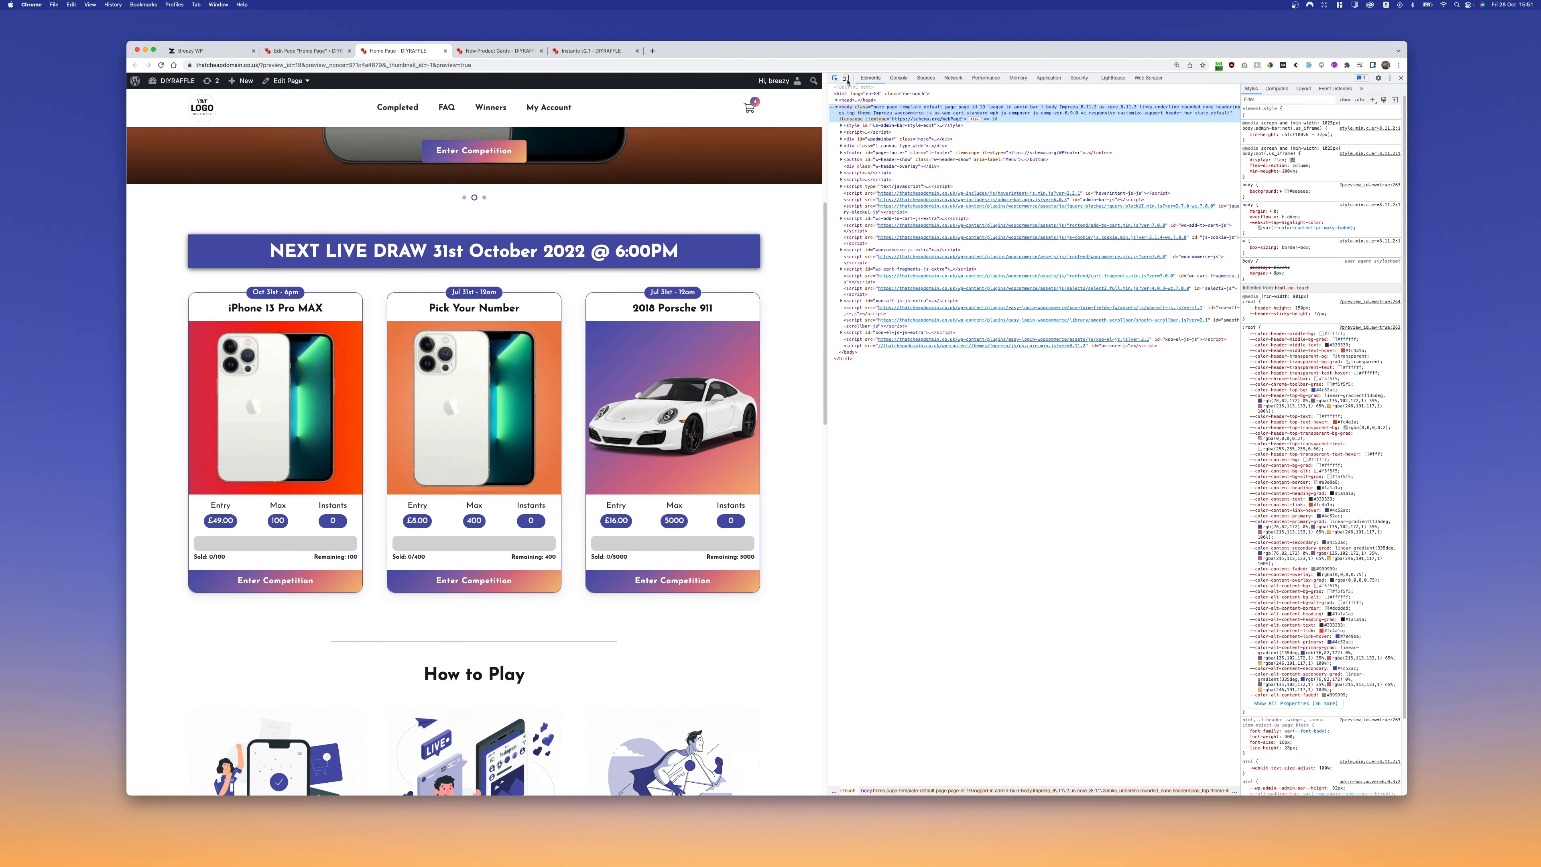
click(845, 78)
click(836, 78)
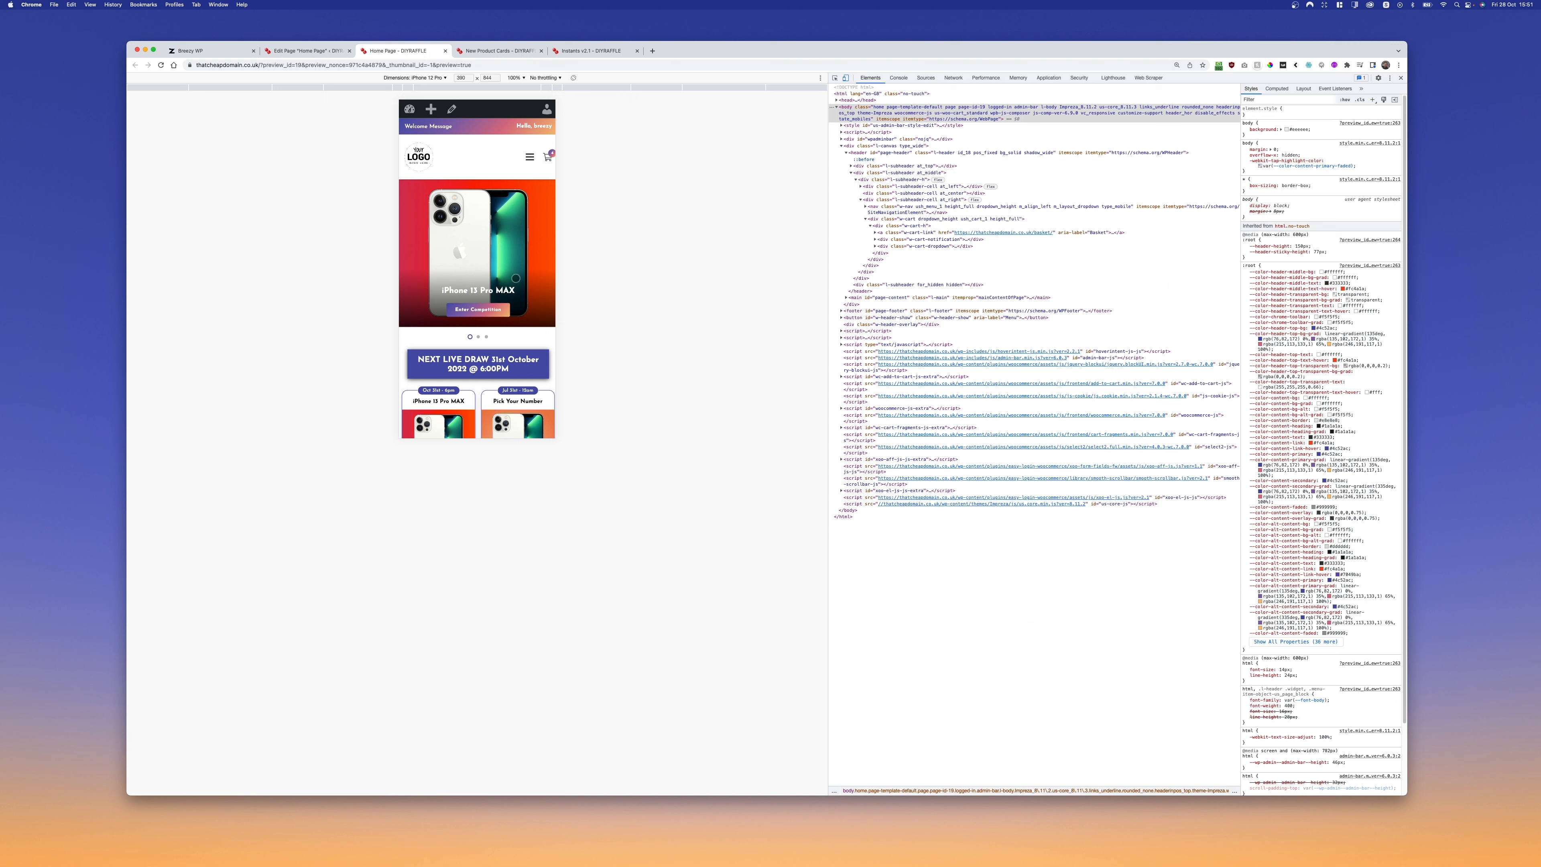
scroll(517, 278, down, 1)
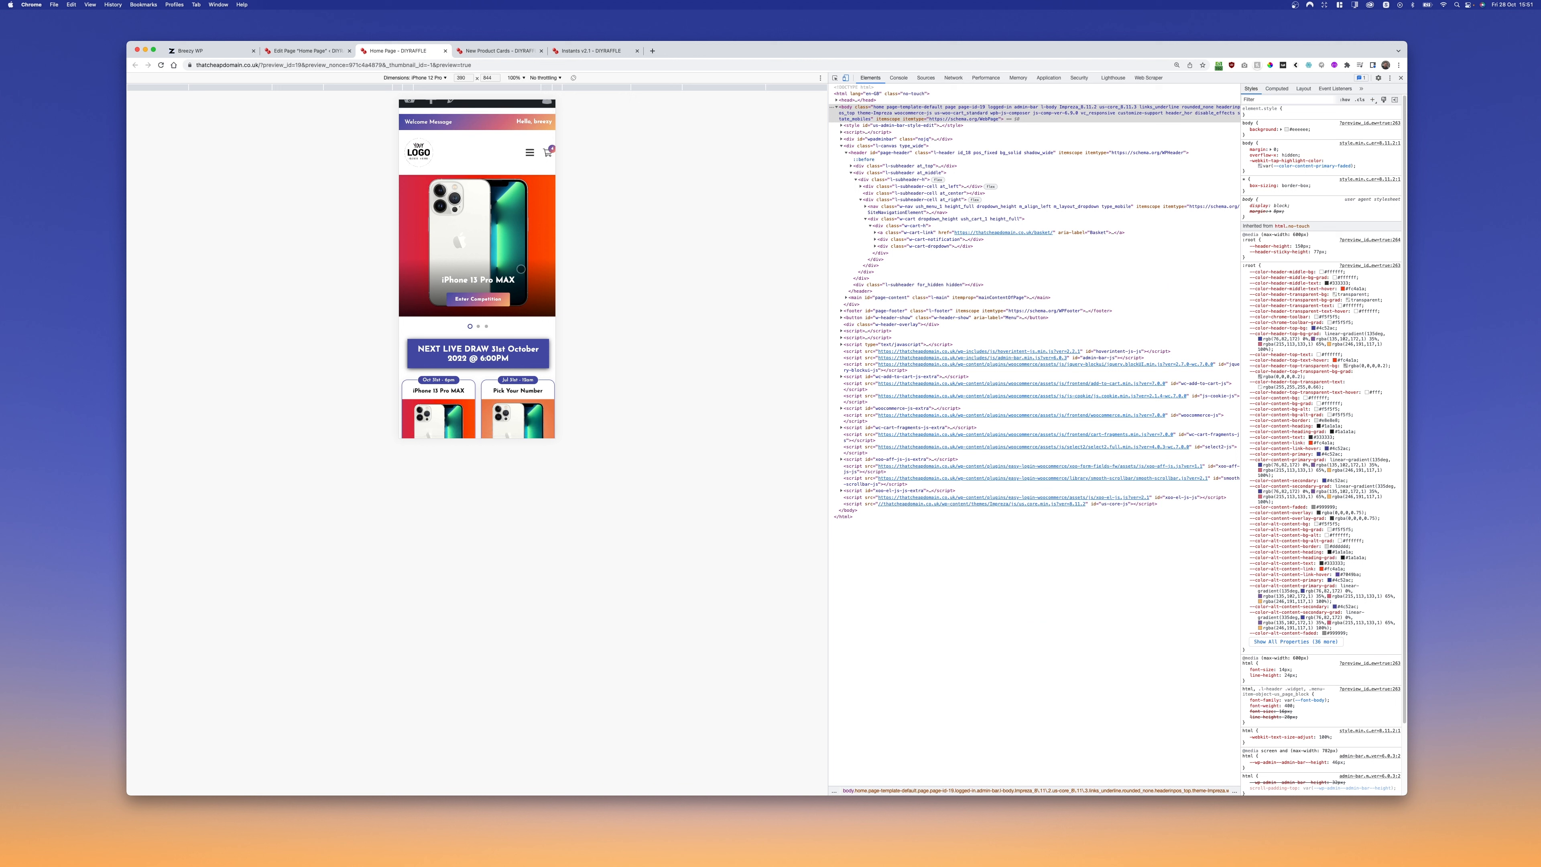
scroll(521, 270, down, 3)
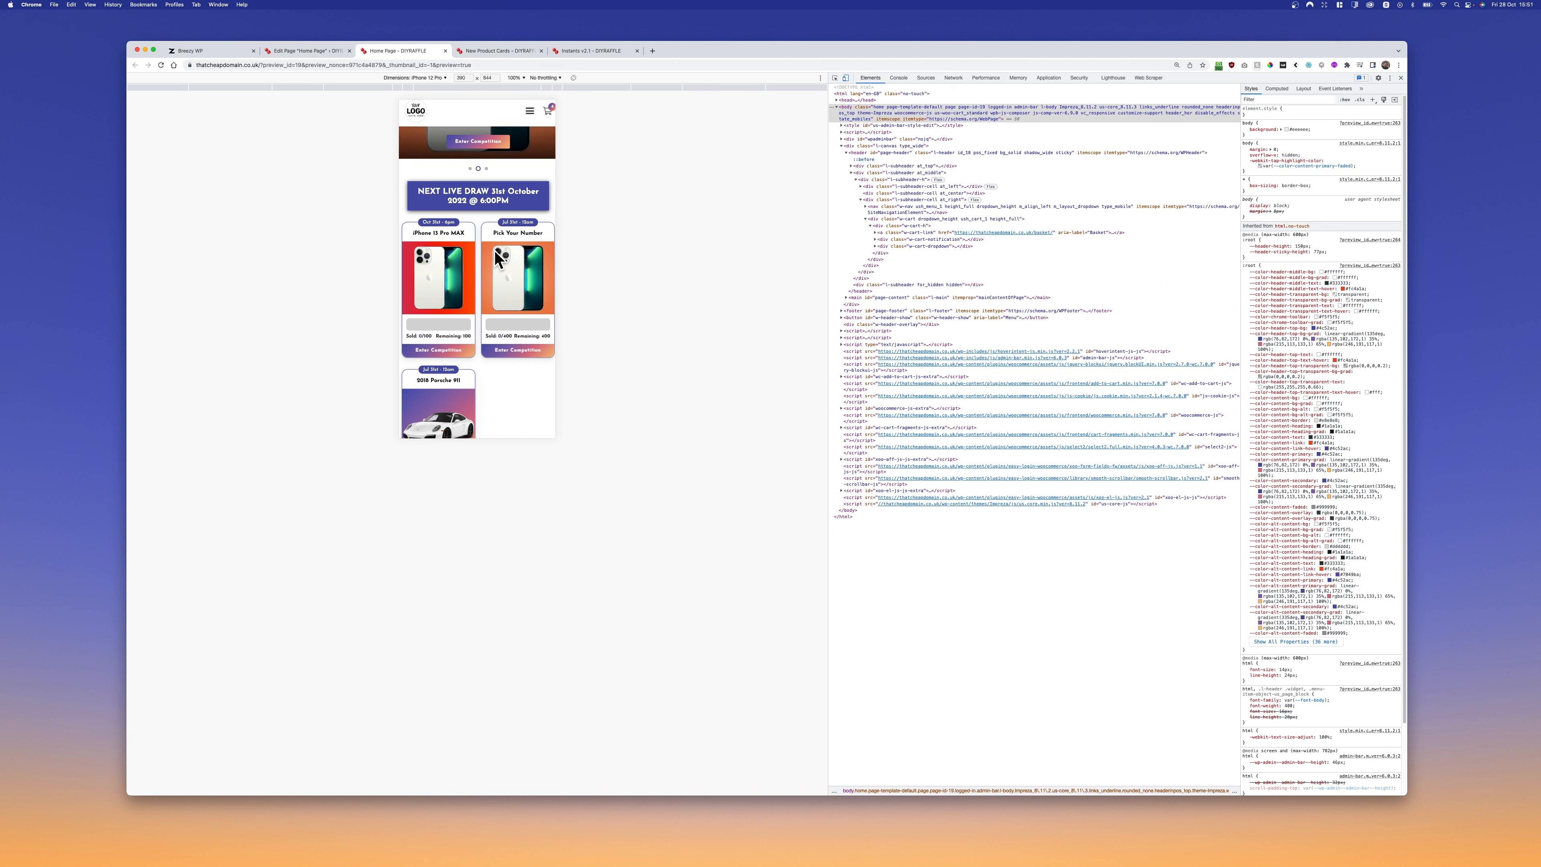
scroll(452, 267, down, 1)
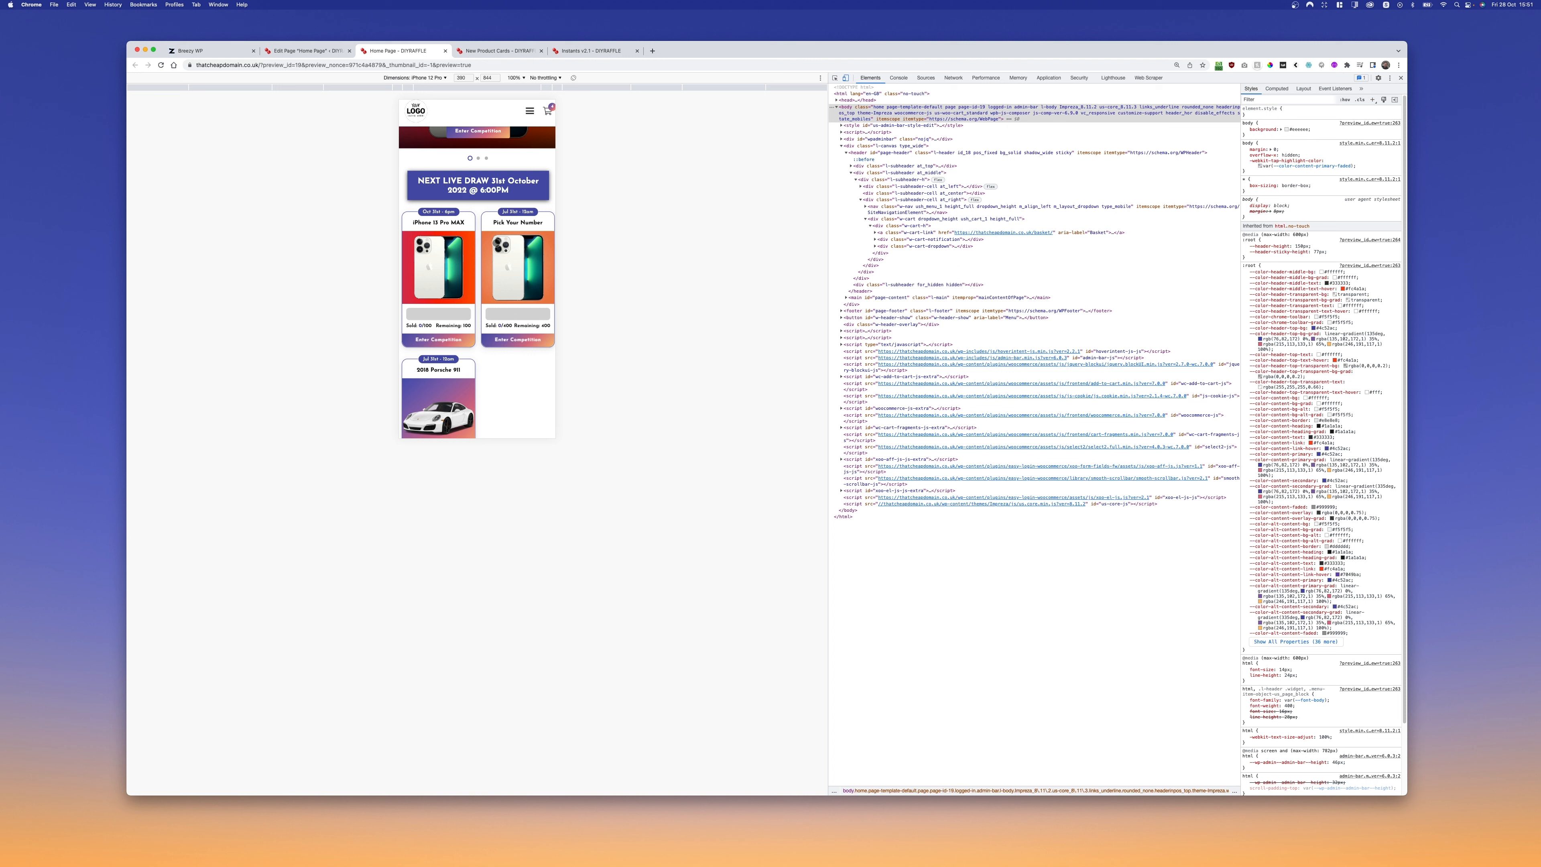
scroll(517, 237, down, 5)
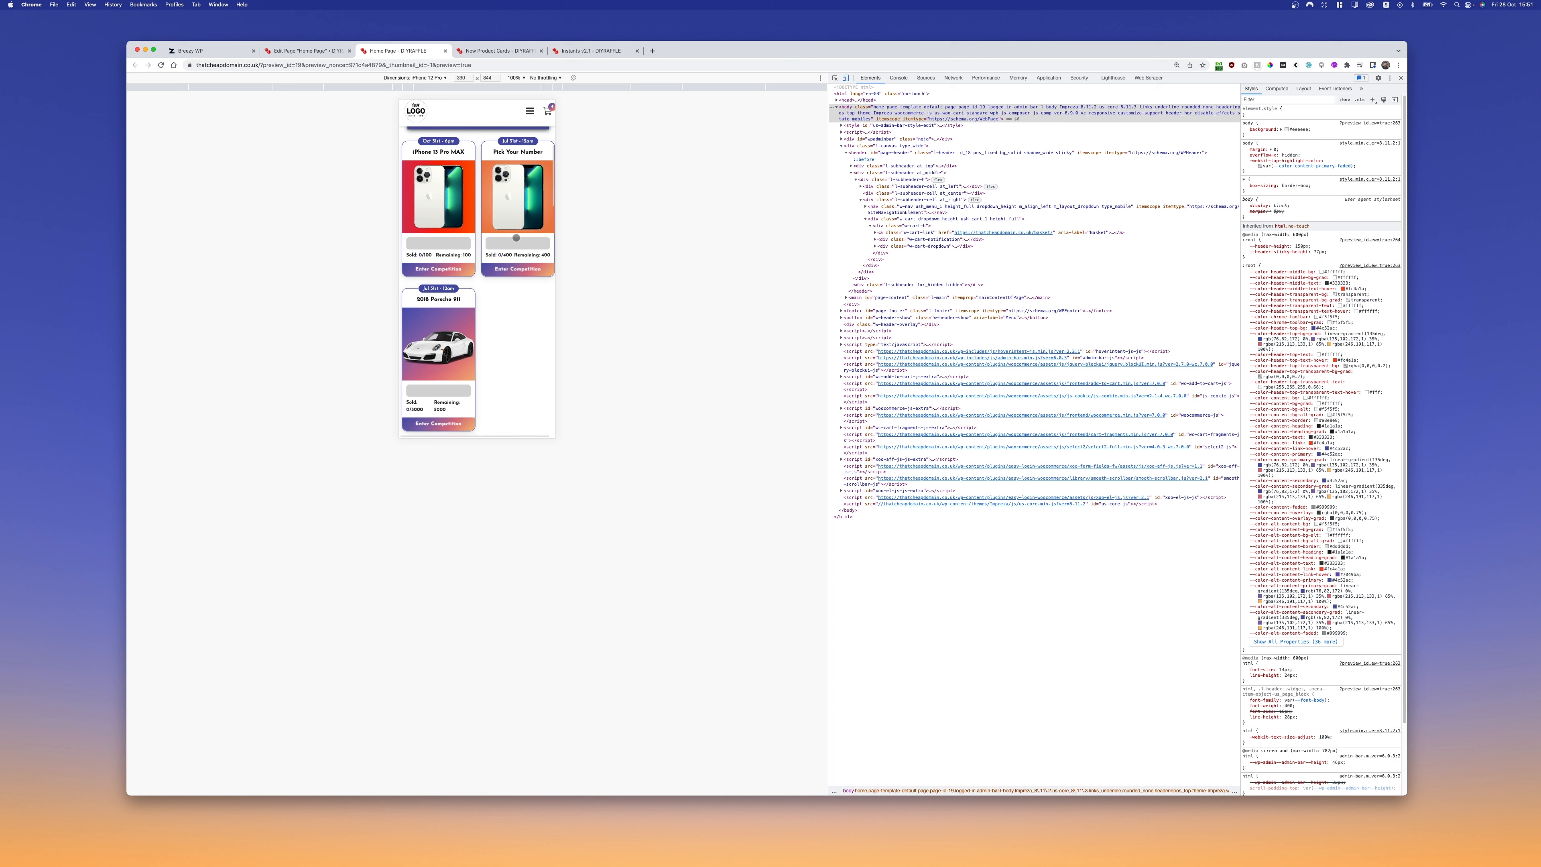
scroll(517, 238, up, 10)
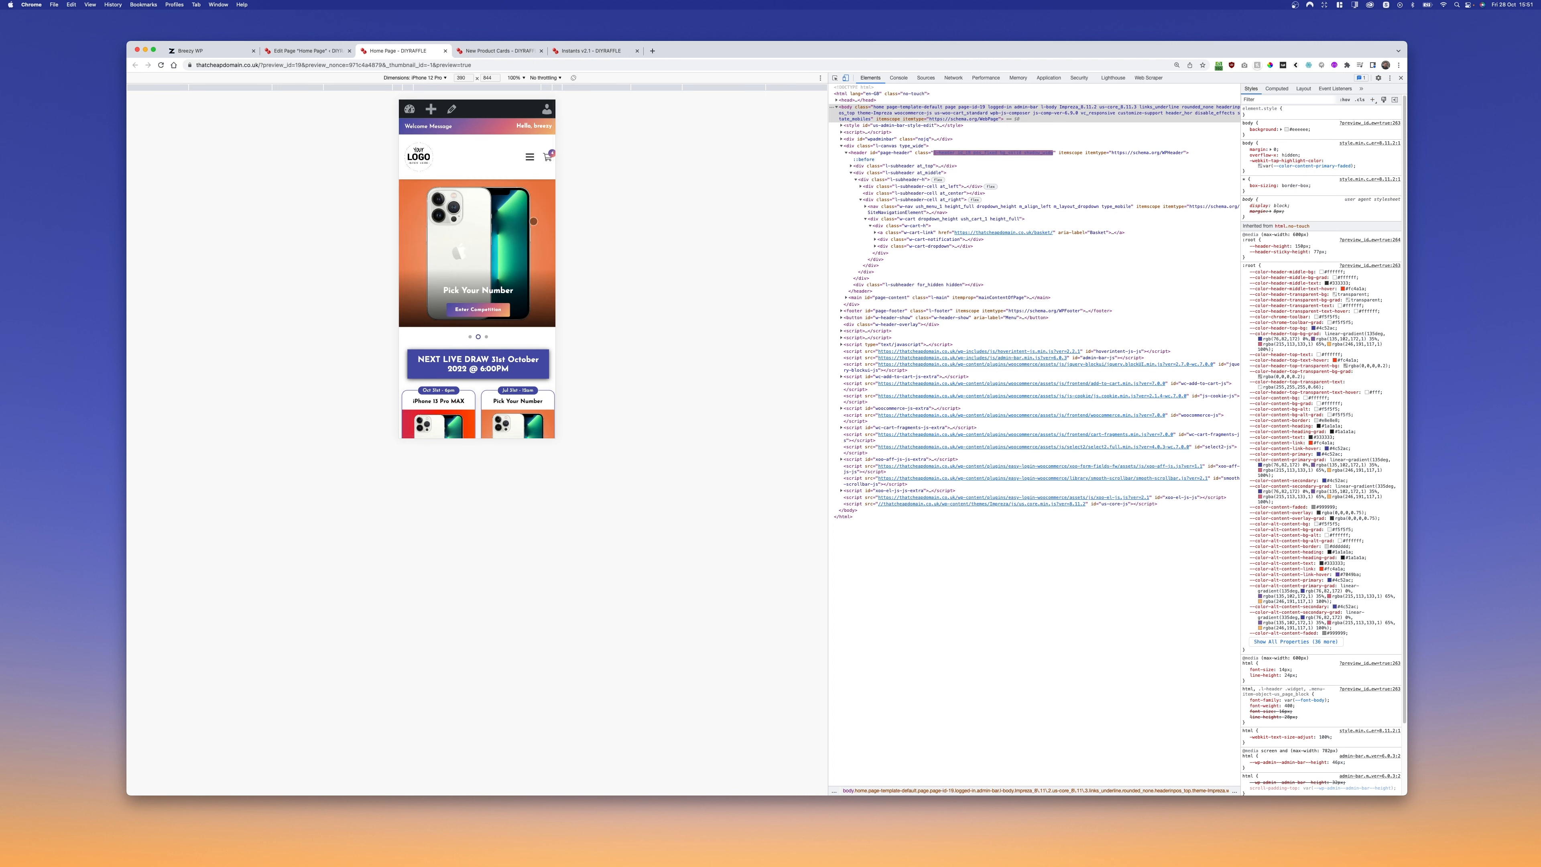
click(845, 78)
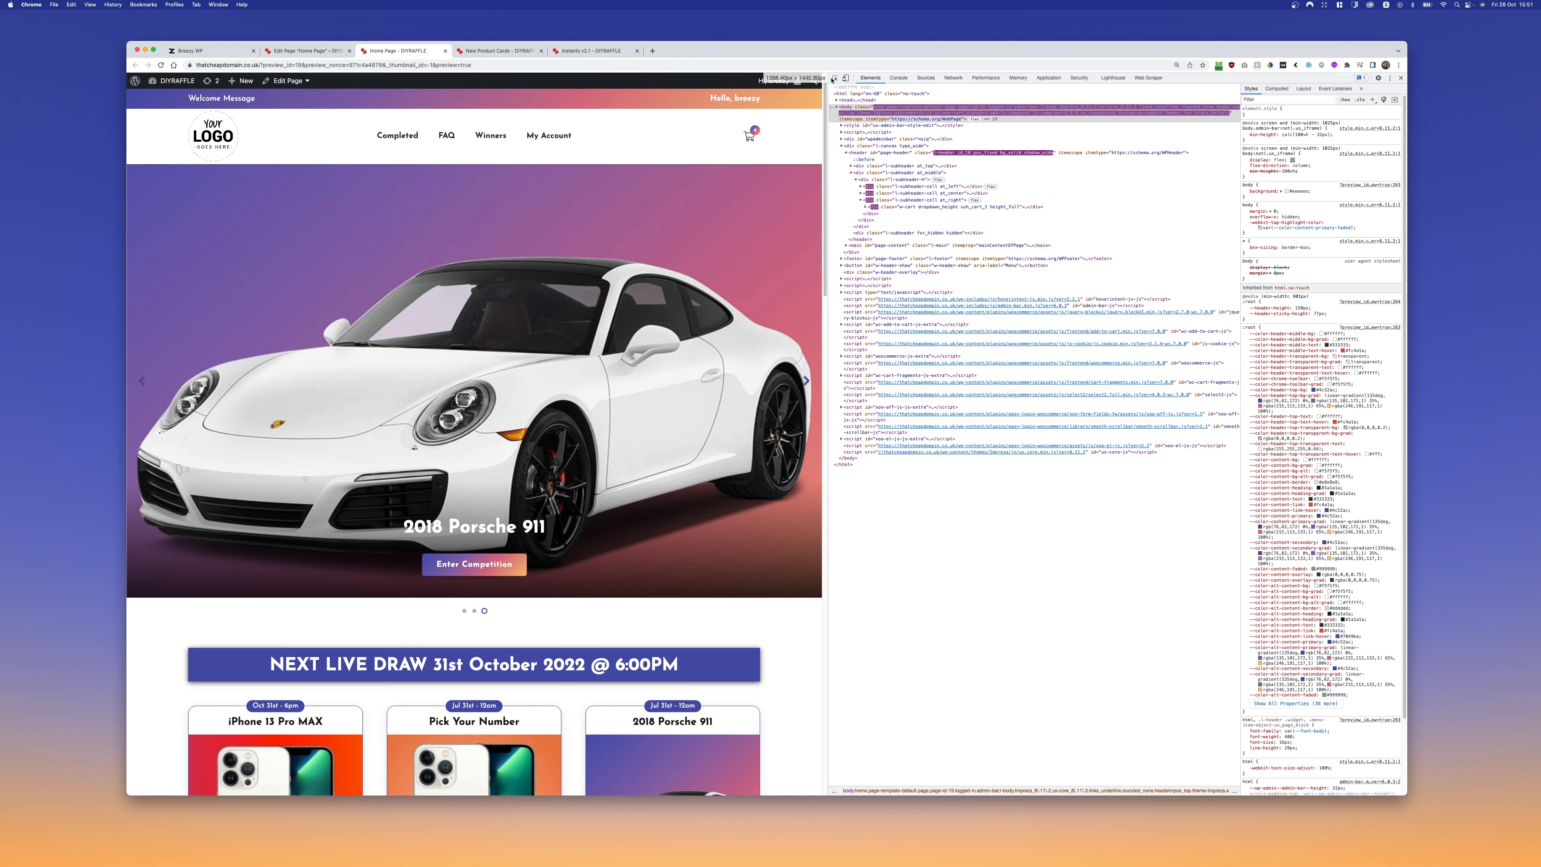
- Change the home page product Grid / Listing element's grid layout to Product Card - 3 and save the element settings
click(318, 53)
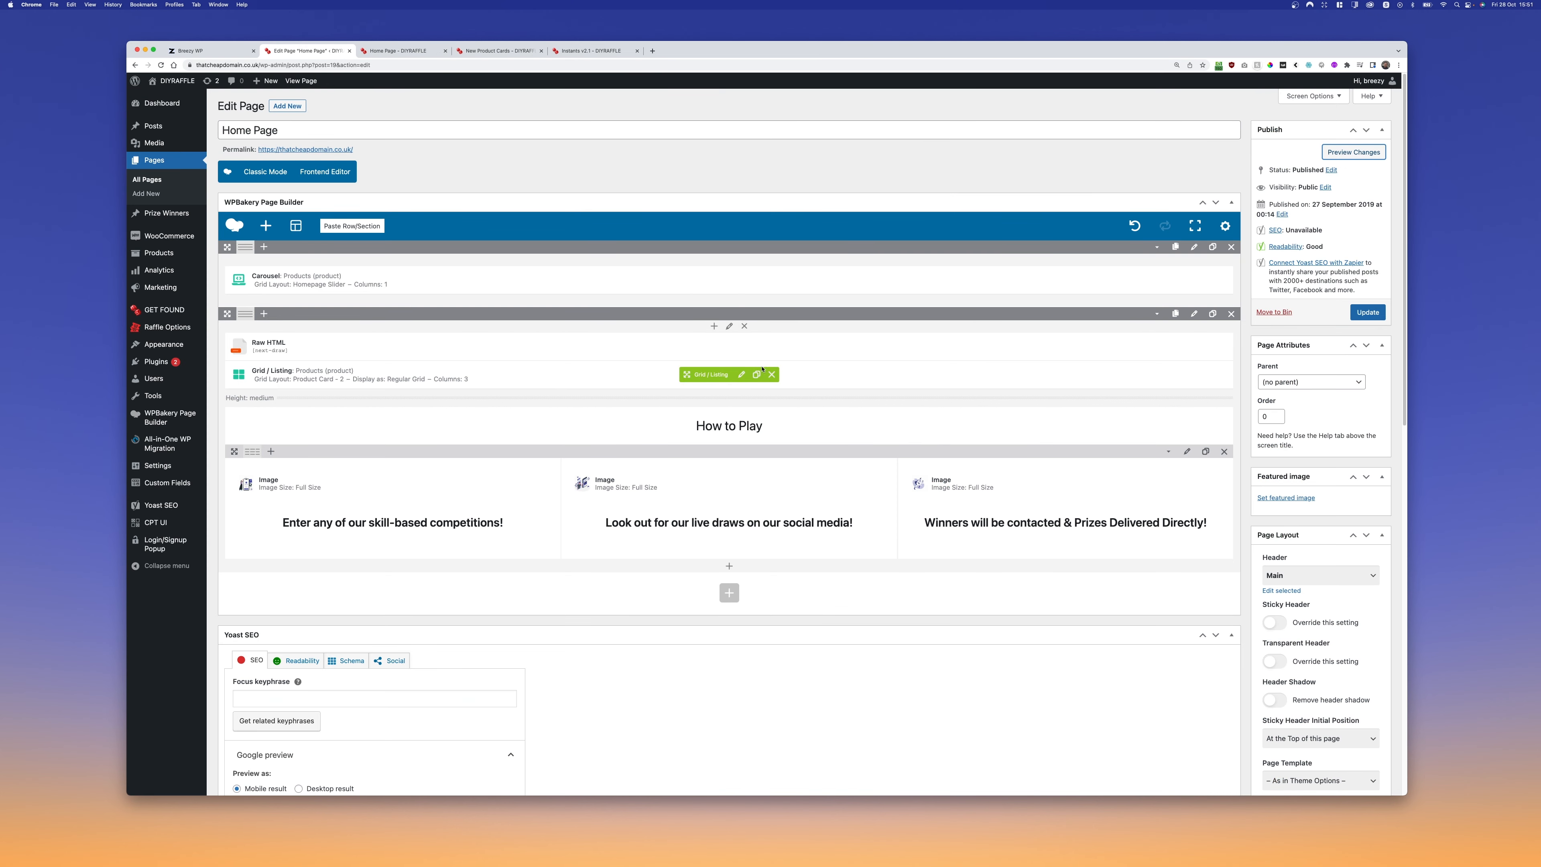
click(741, 375)
click(579, 196)
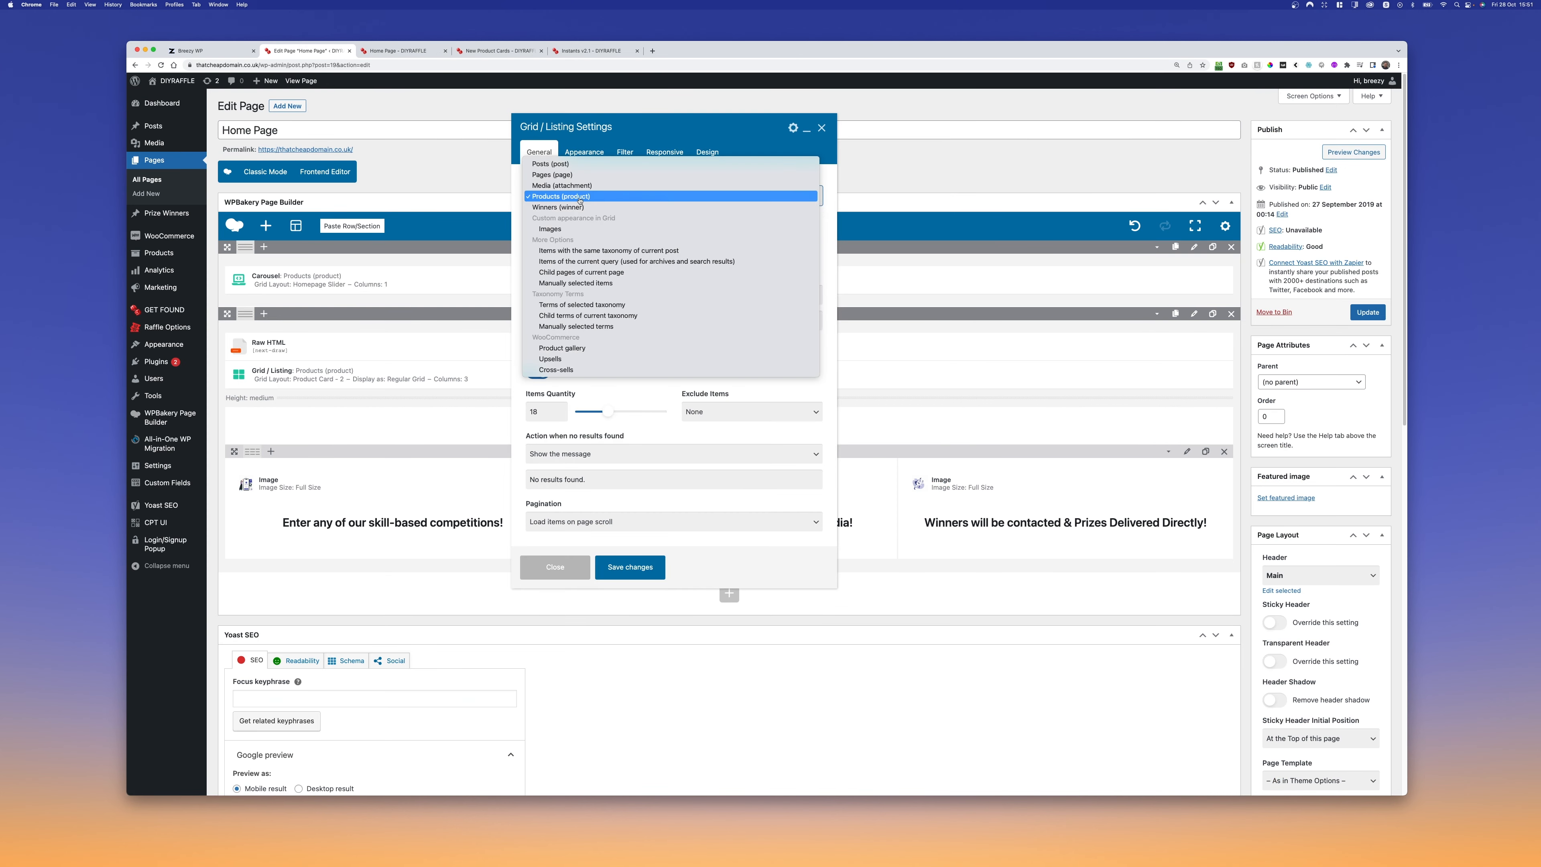
click(580, 153)
click(583, 152)
click(586, 195)
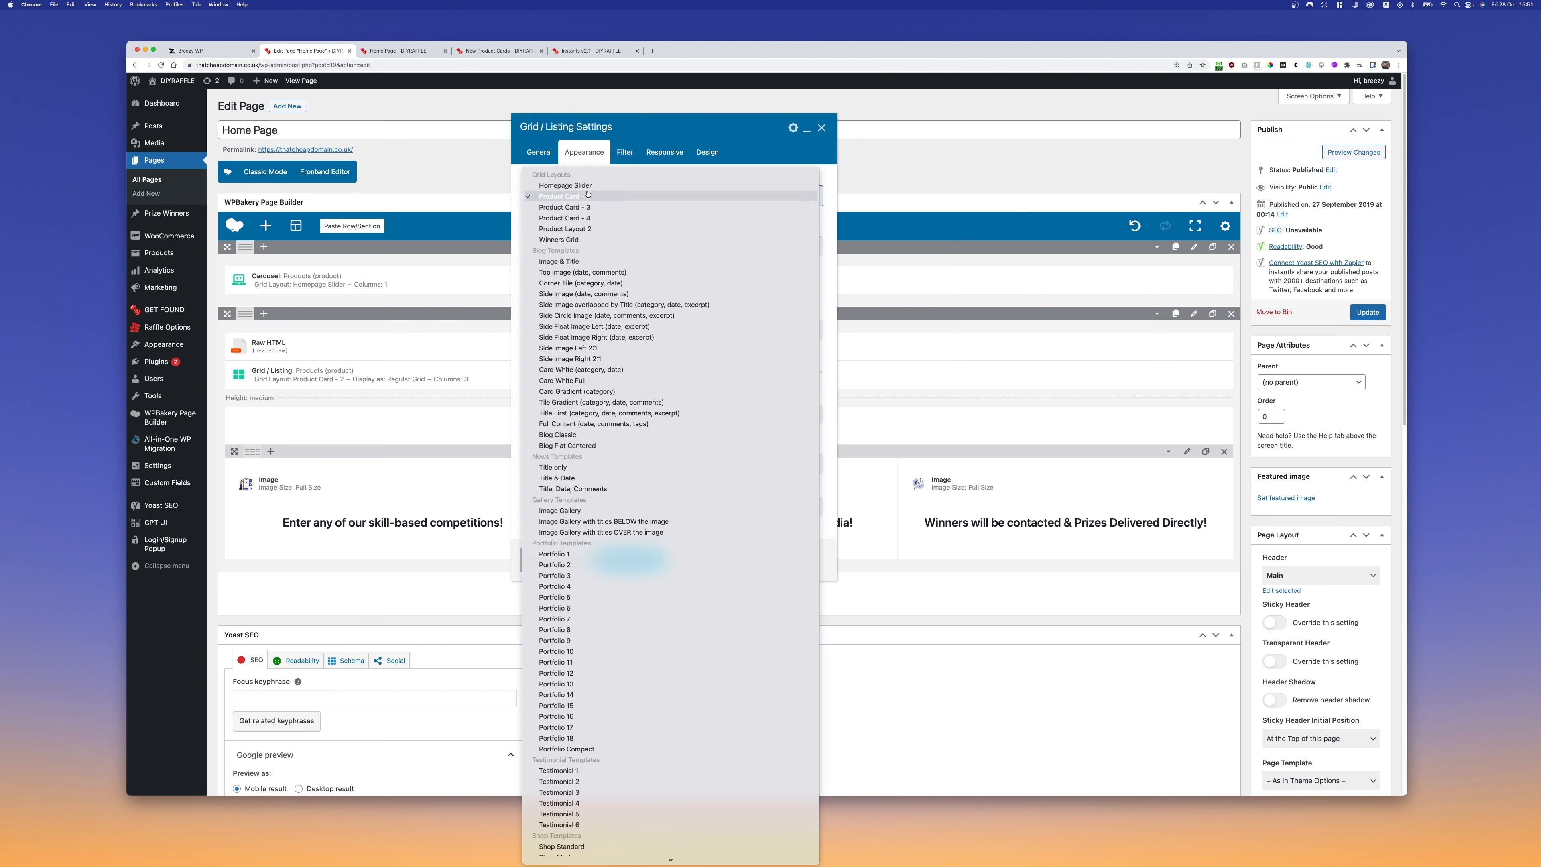
click(589, 207)
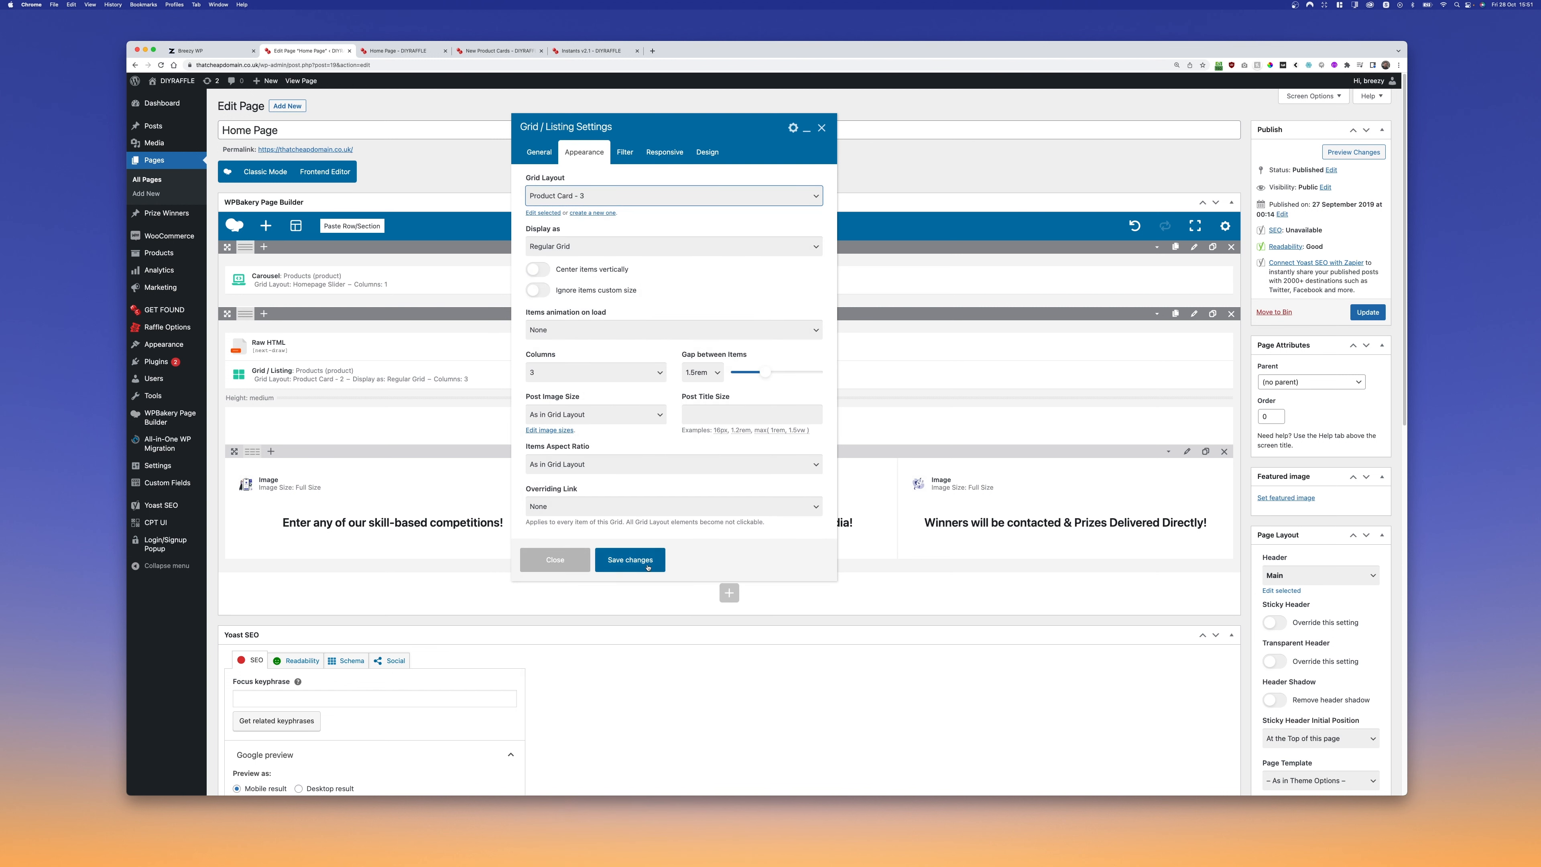
click(630, 559)
- Preview the home page again and examine the entry price, maximum and instants bar on the competition cards
click(1354, 153)
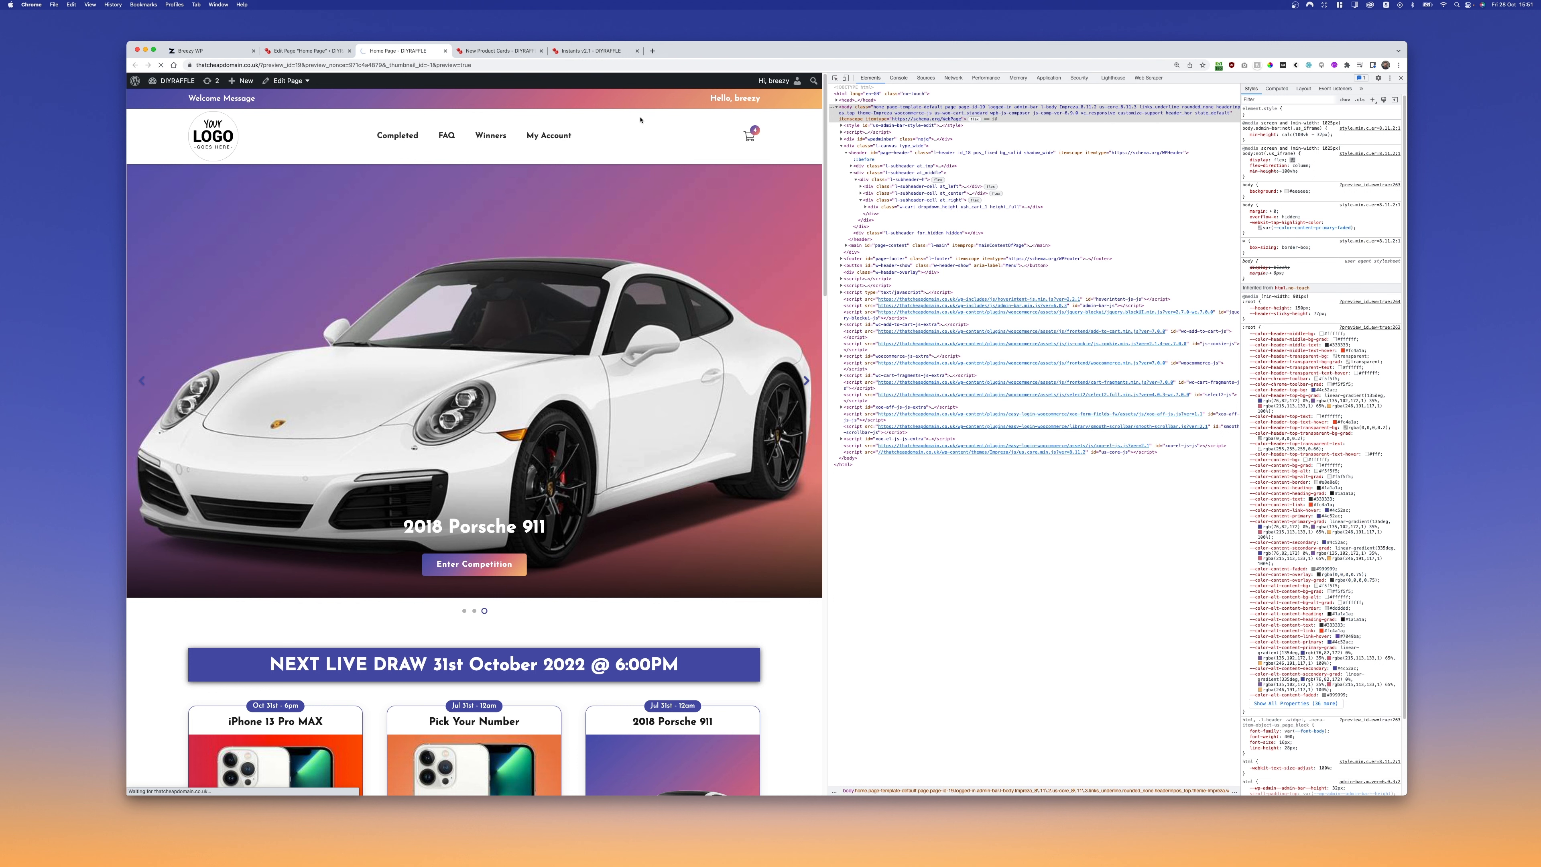
scroll(490, 371, down, 5)
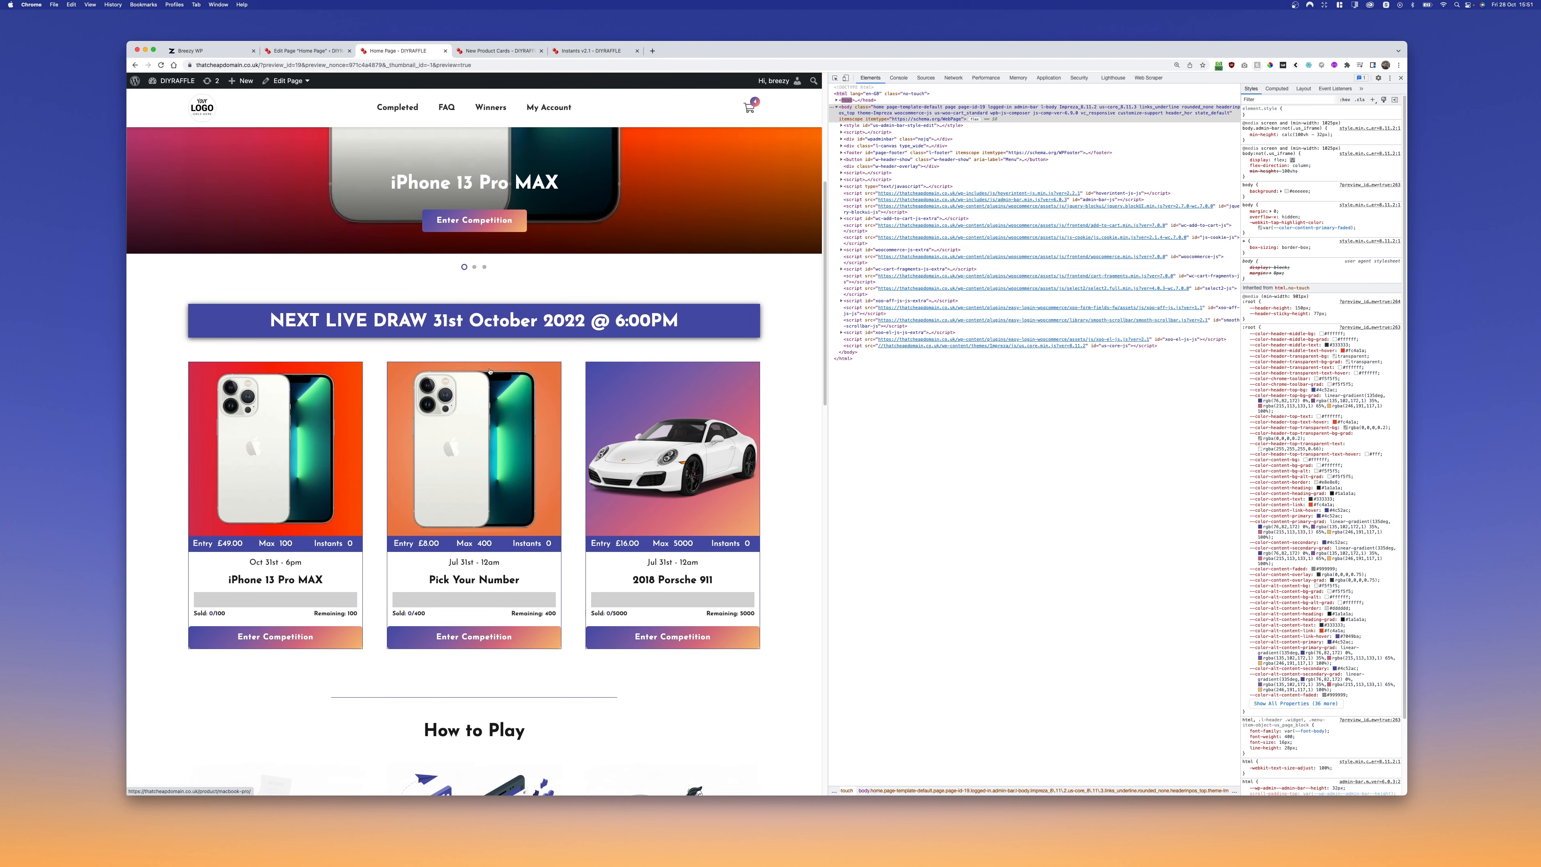
scroll(369, 509, down, 1)
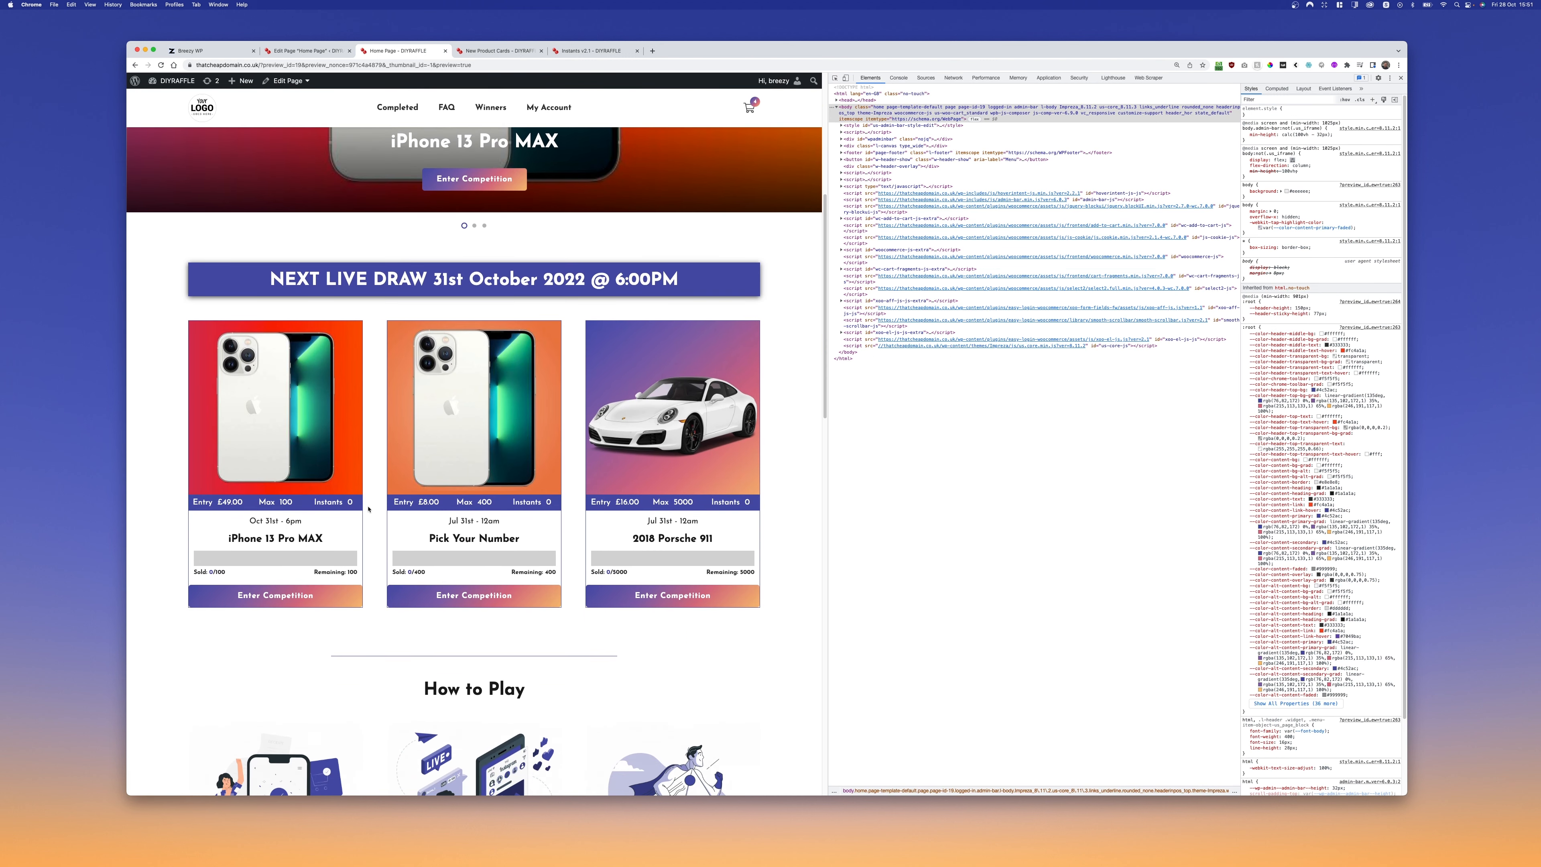
drag(589, 503, 703, 503)
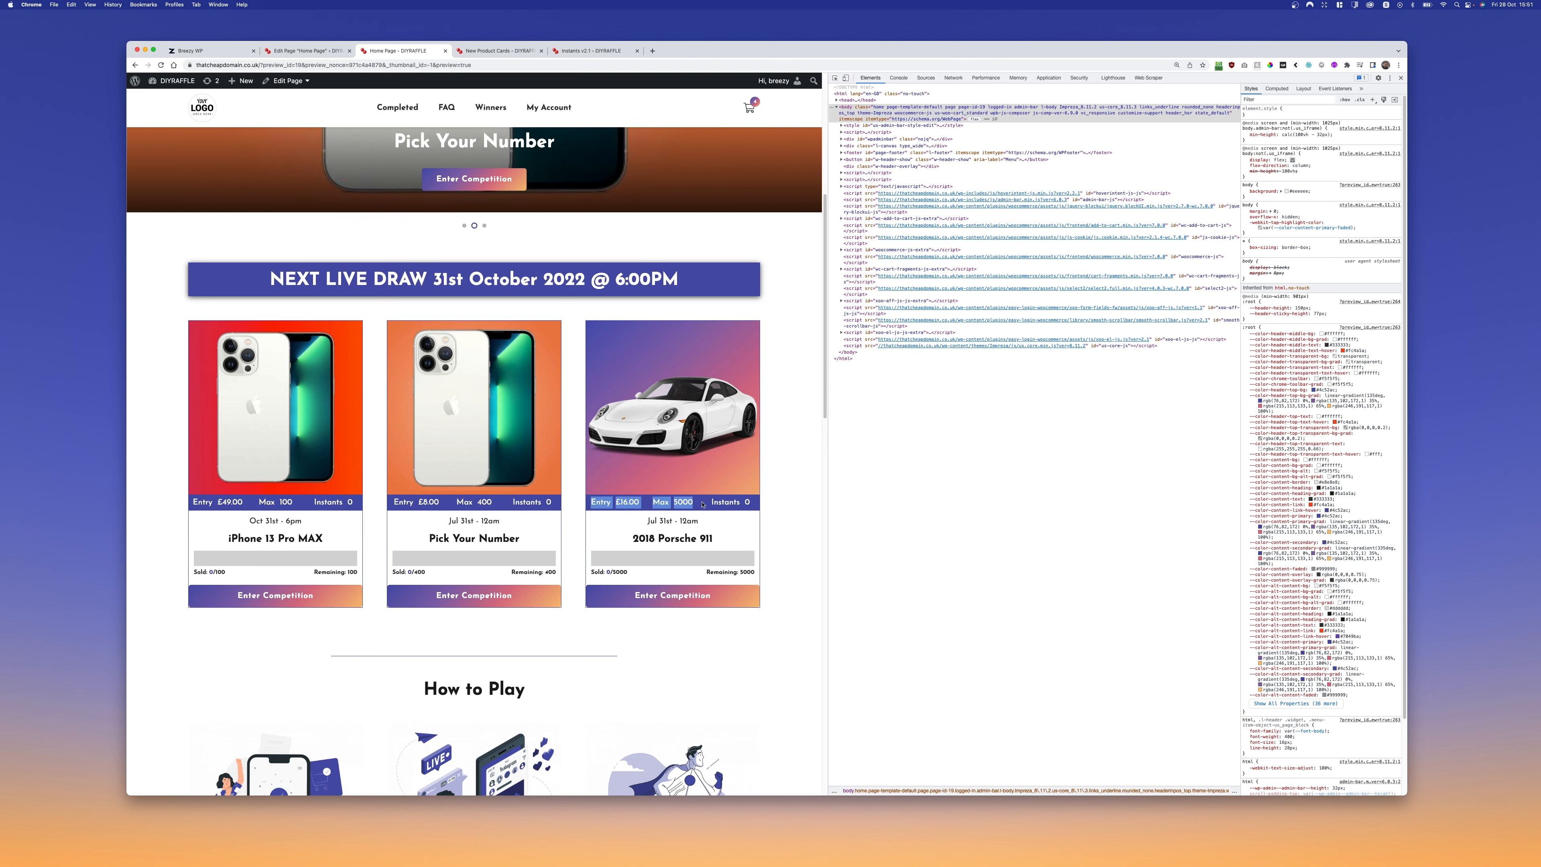
- Examine the Product Card - 3 competition cards in the mobile device emulation
click(846, 78)
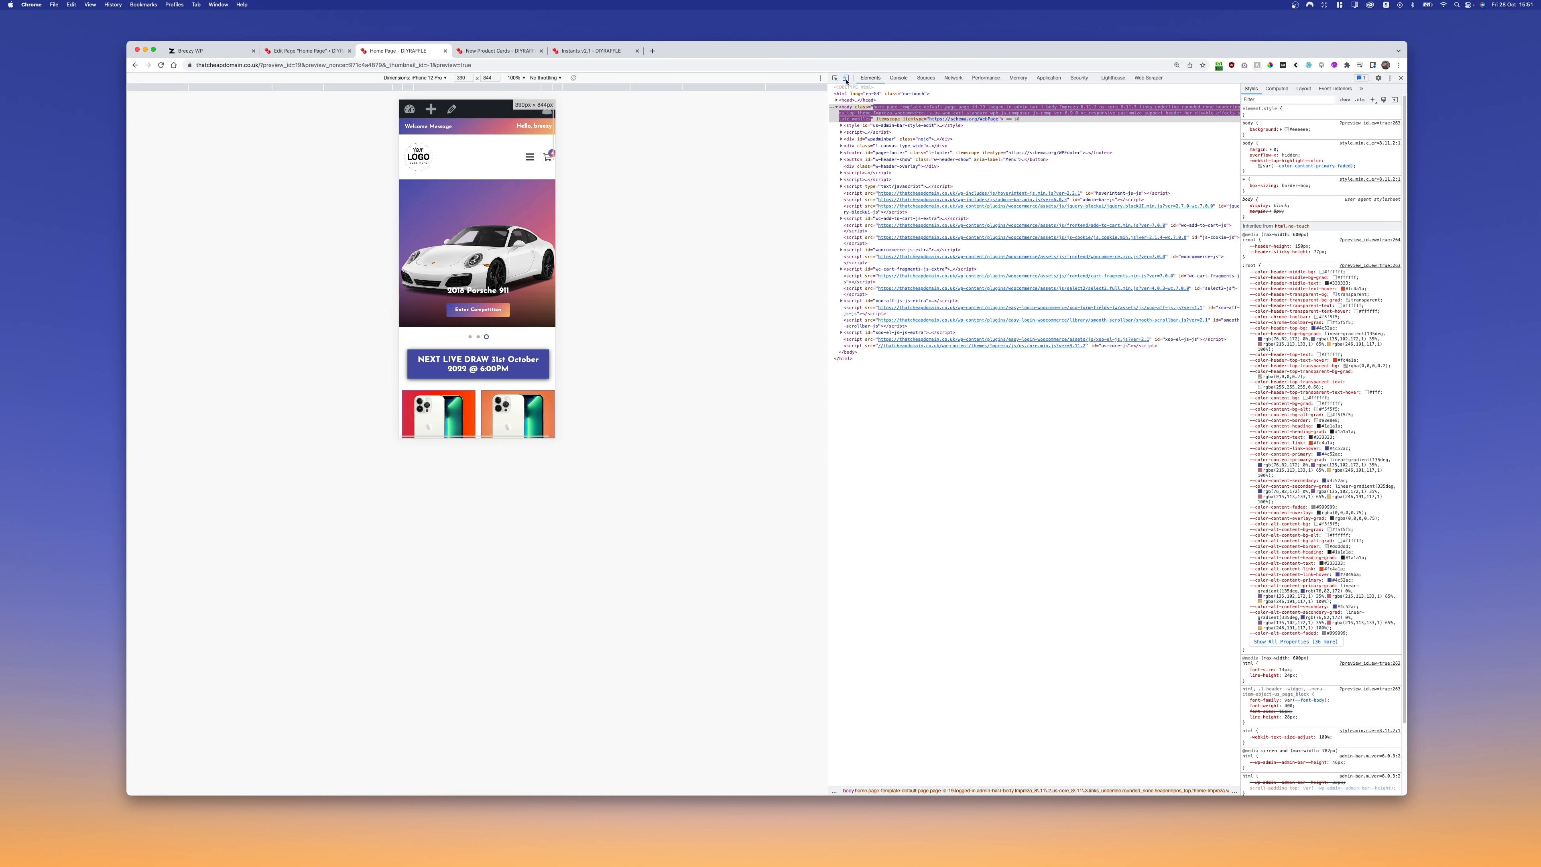
scroll(459, 276, down, 5)
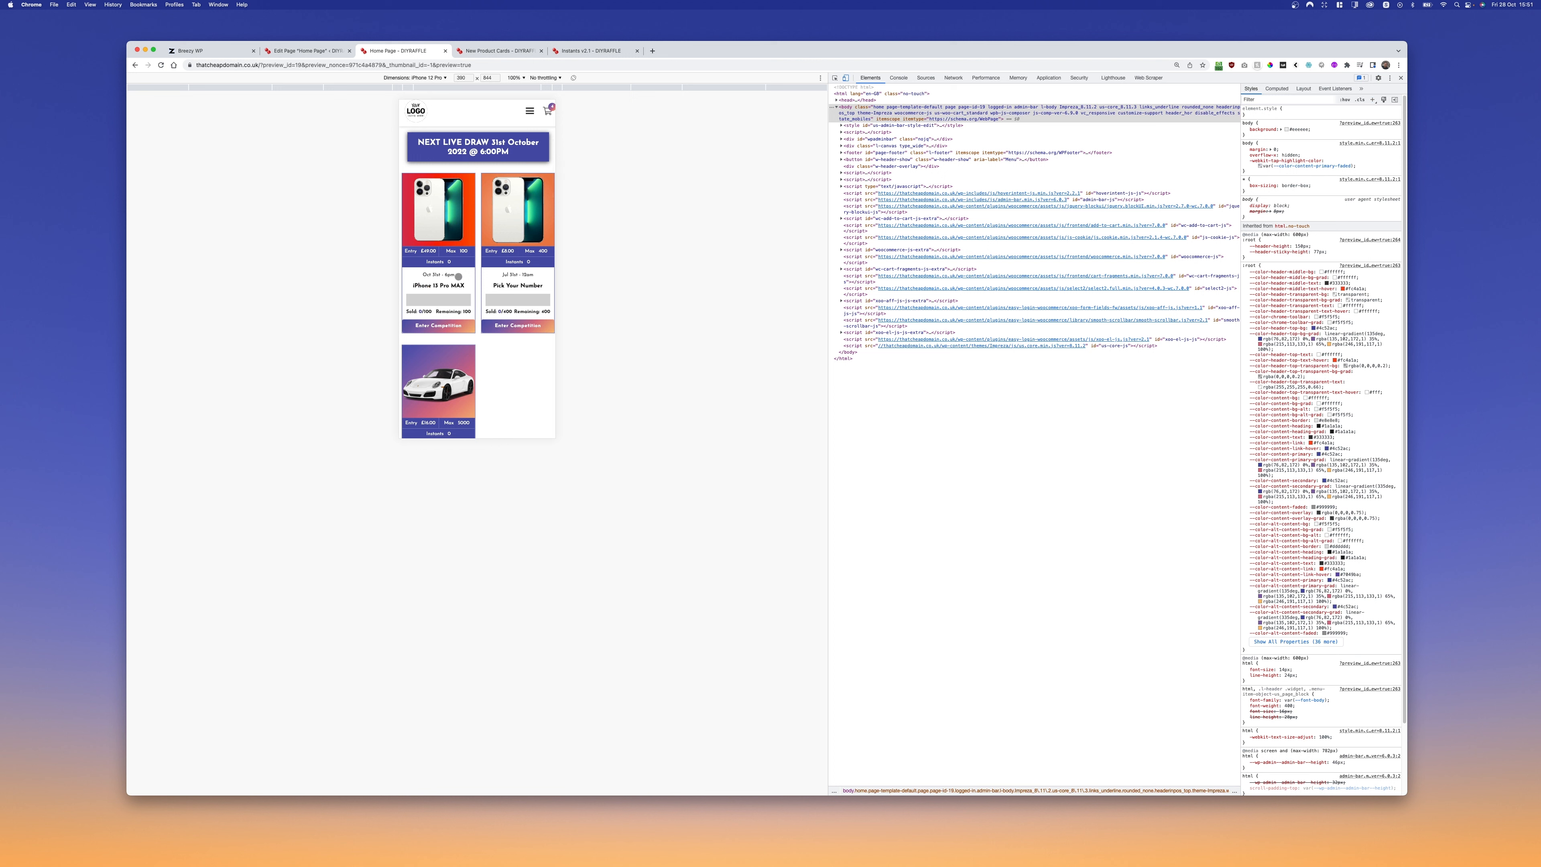
scroll(463, 299, down, 3)
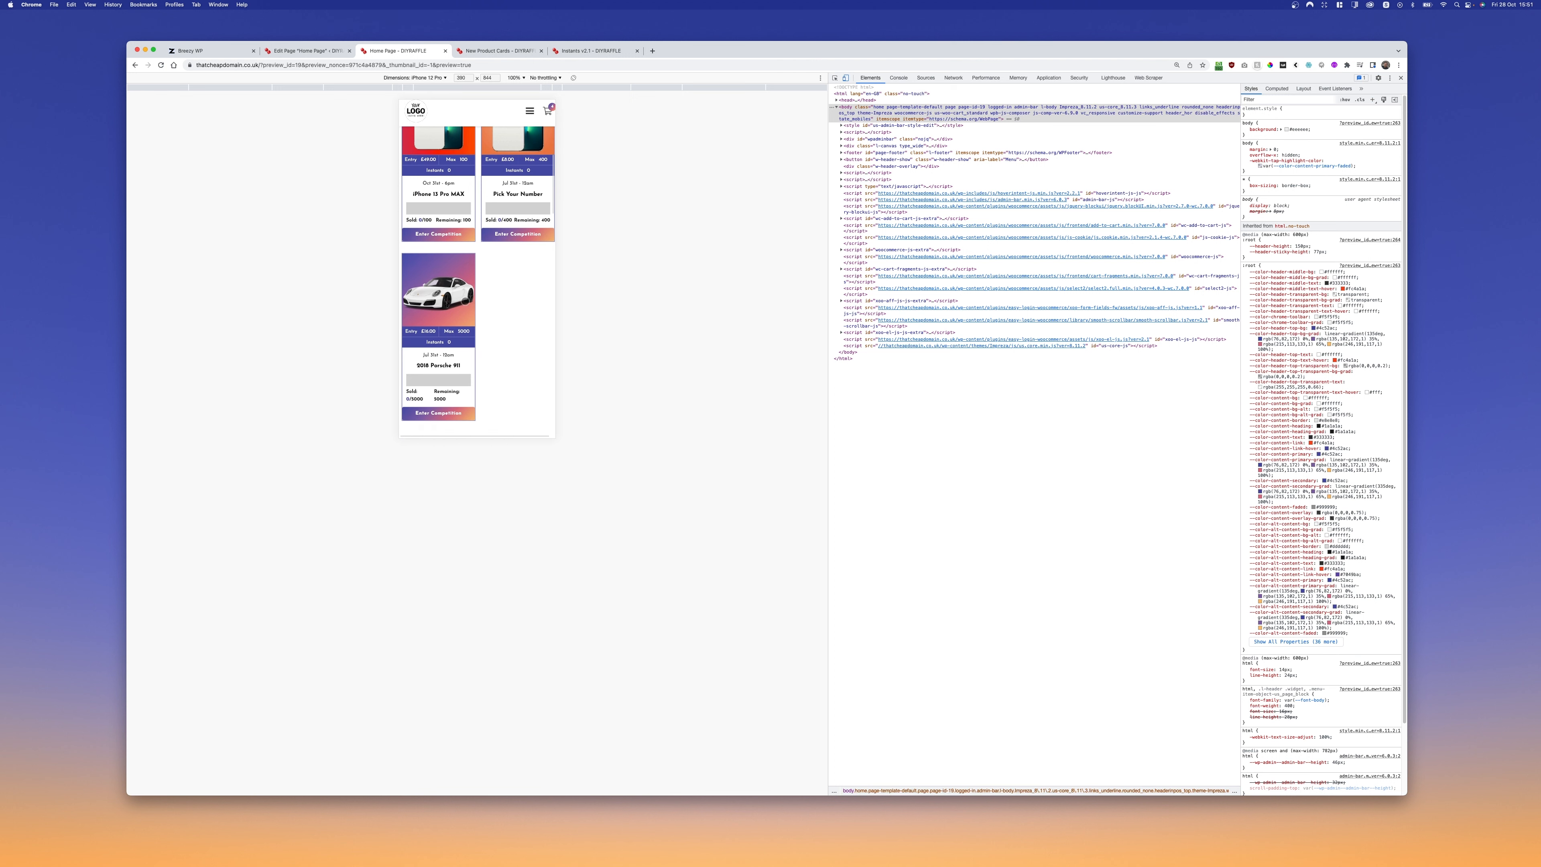
- Change the home page product Grid / Listing element's grid layout to Product Card - 4 and save the element settings
scroll(465, 301, down, 3)
scroll(477, 285, up, 15)
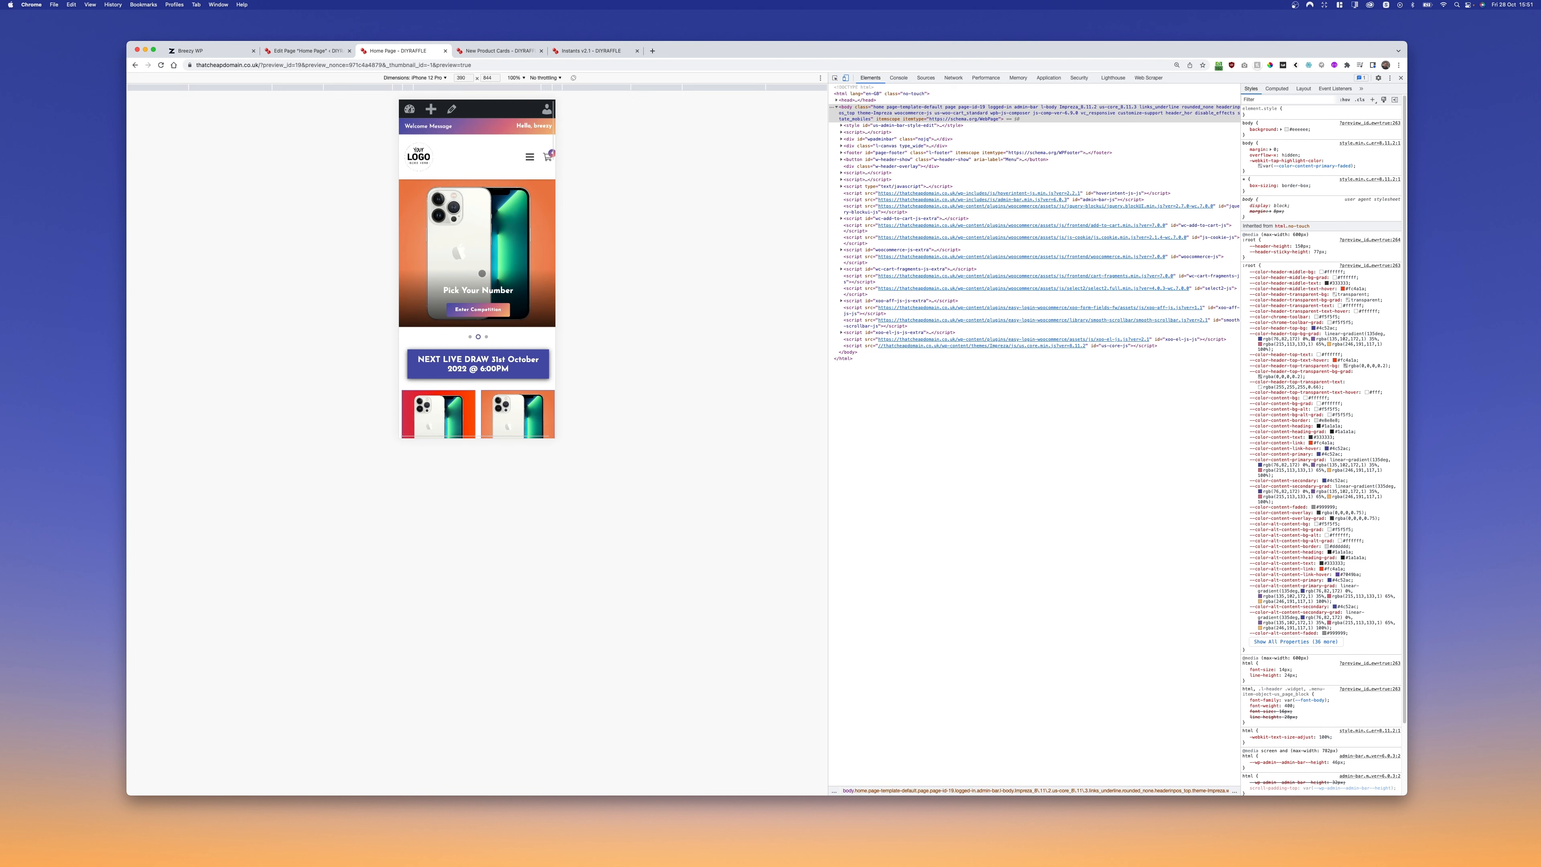
click(324, 51)
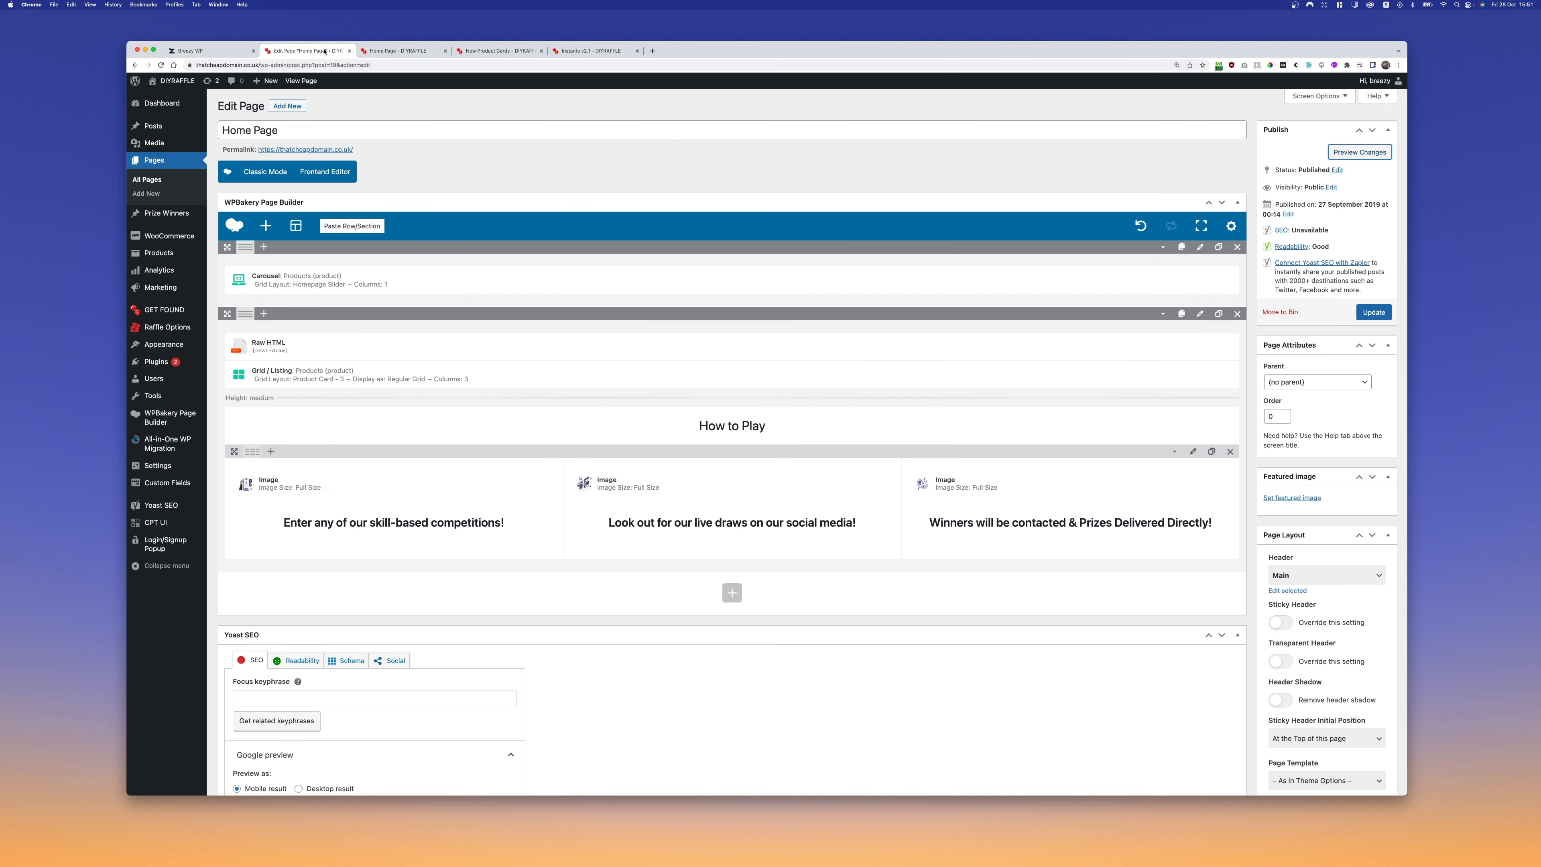
mouse_move(576, 380)
click(745, 374)
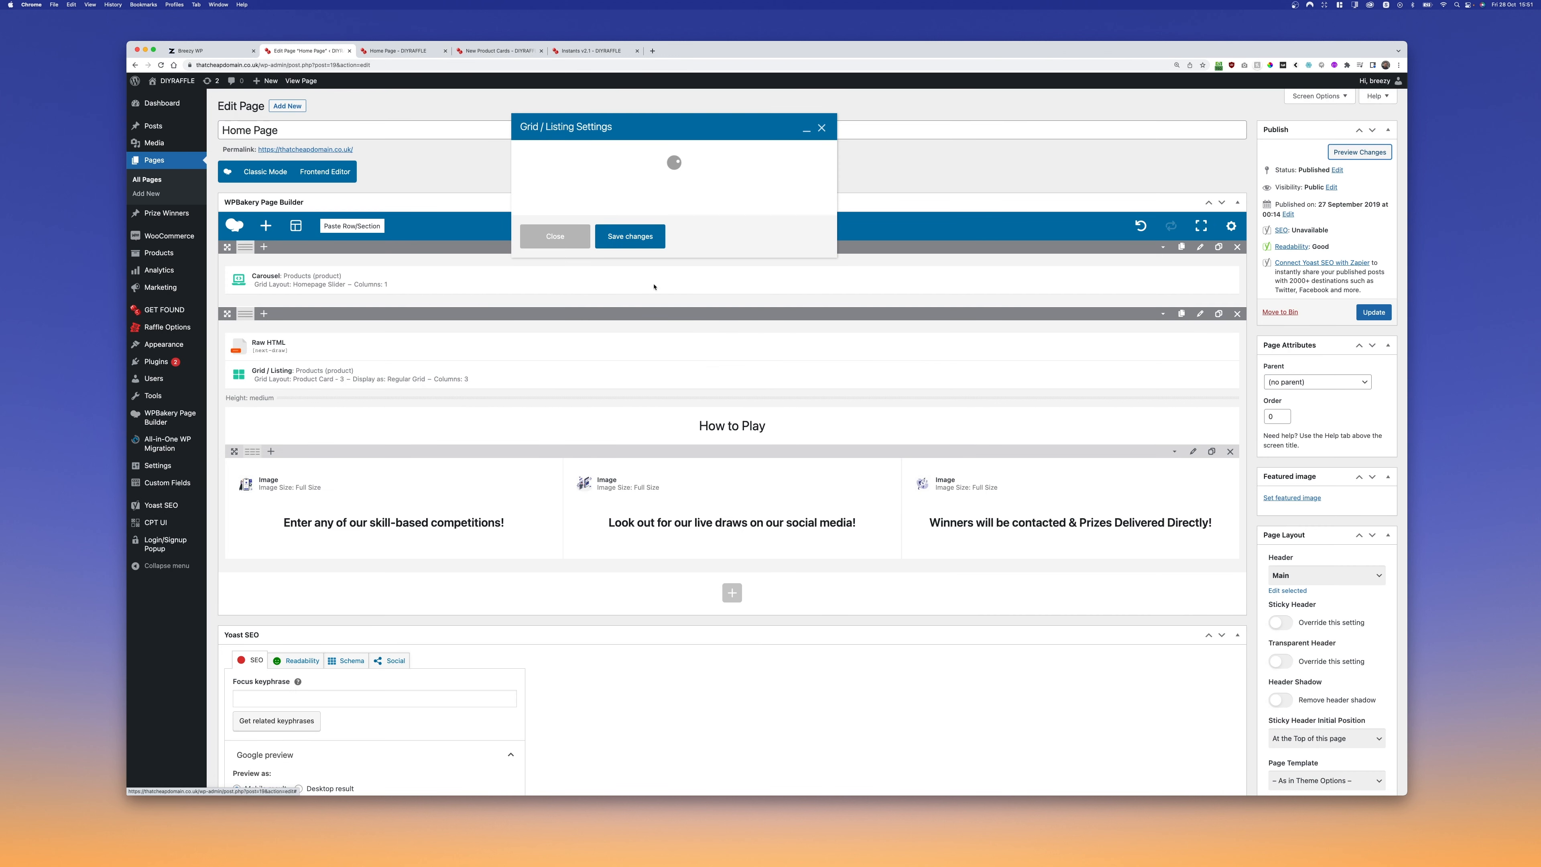
click(583, 153)
click(595, 196)
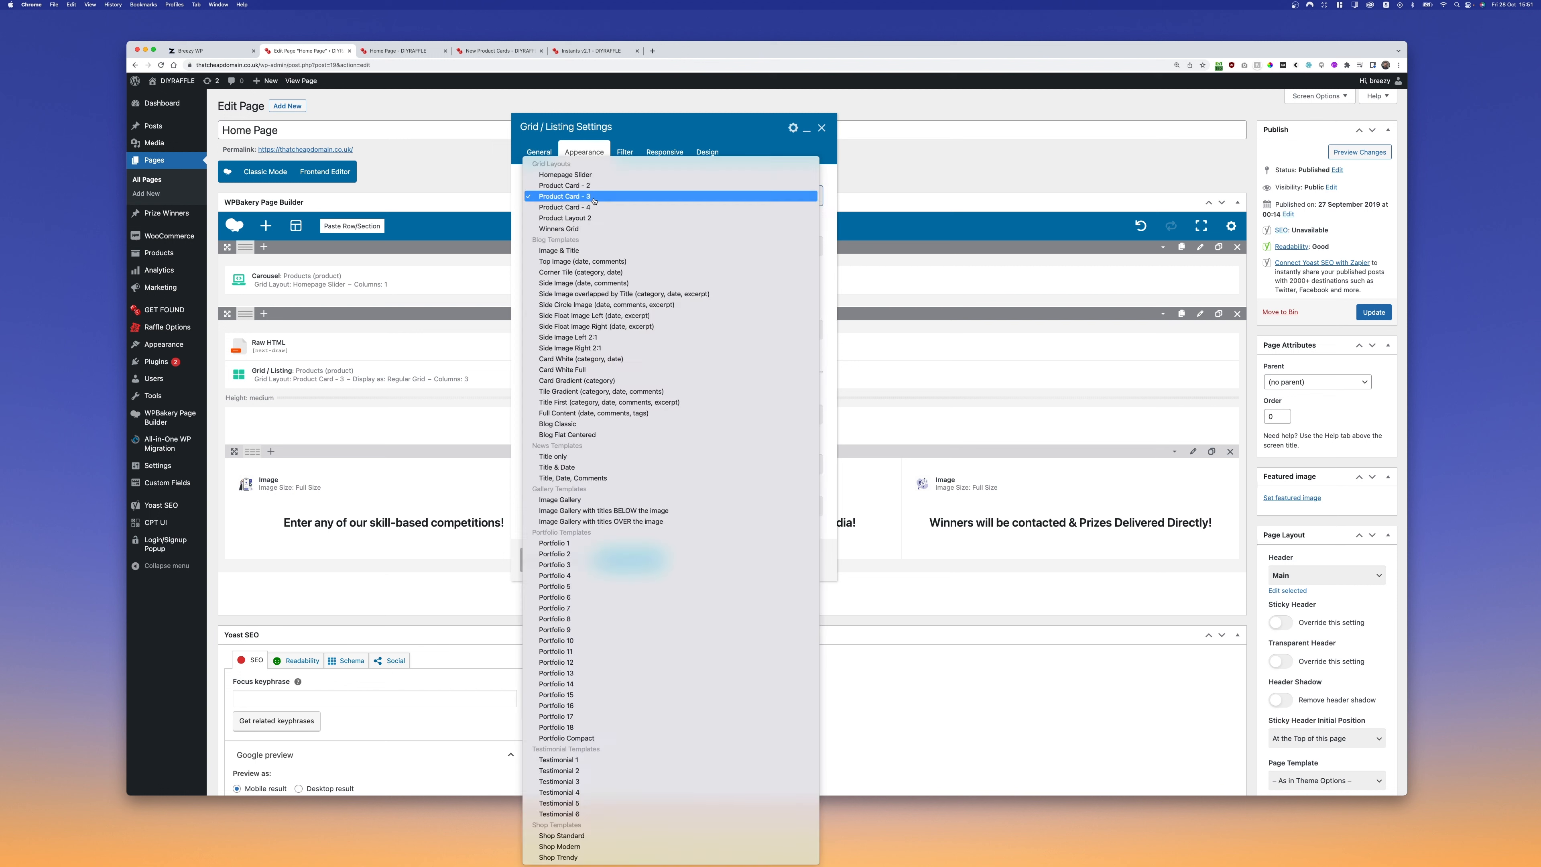
click(598, 208)
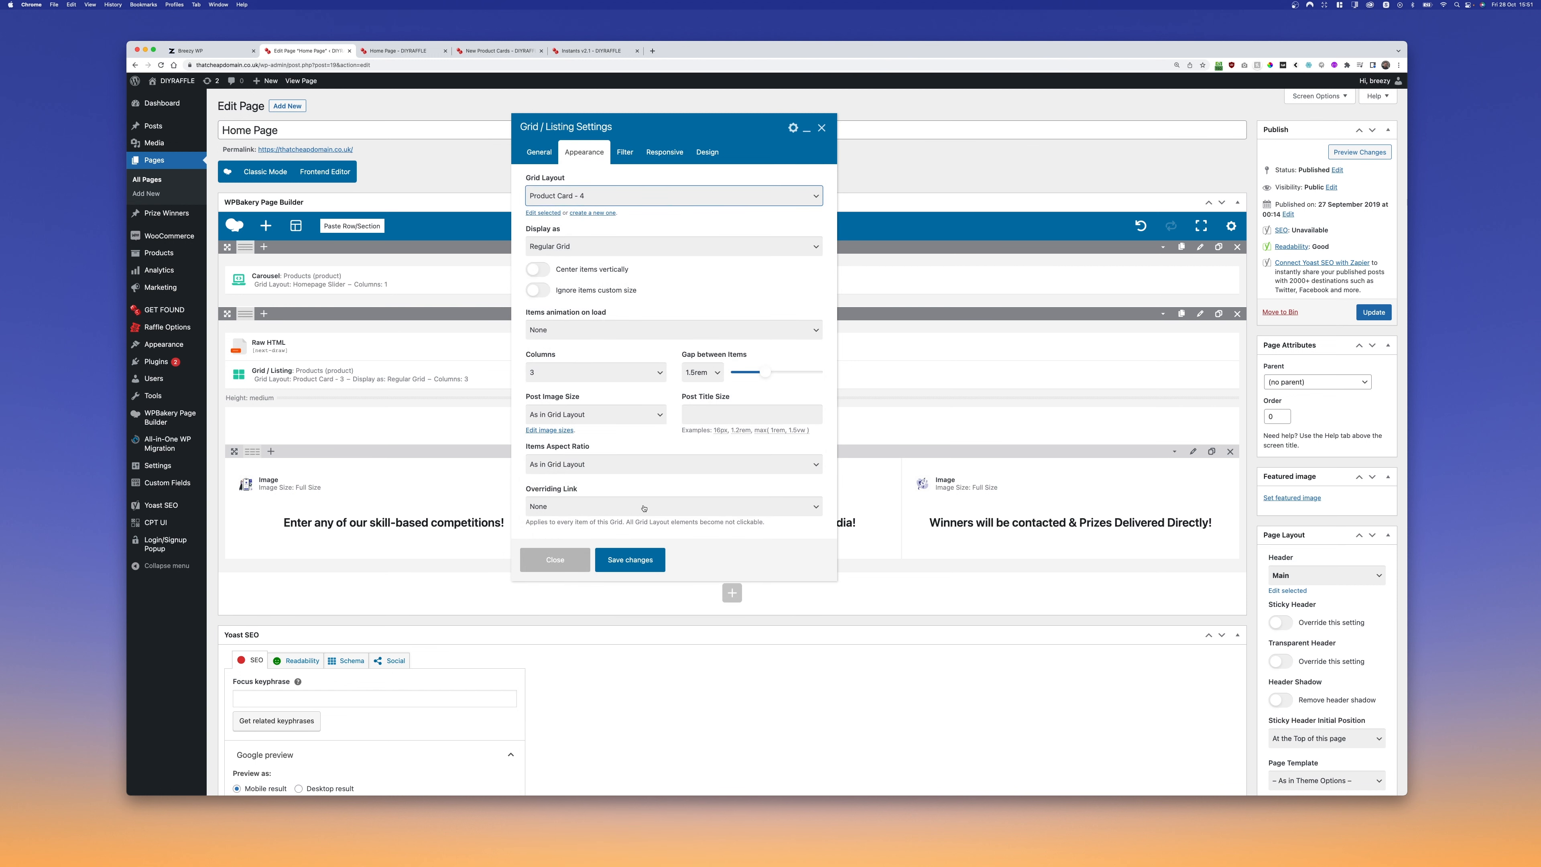
click(640, 571)
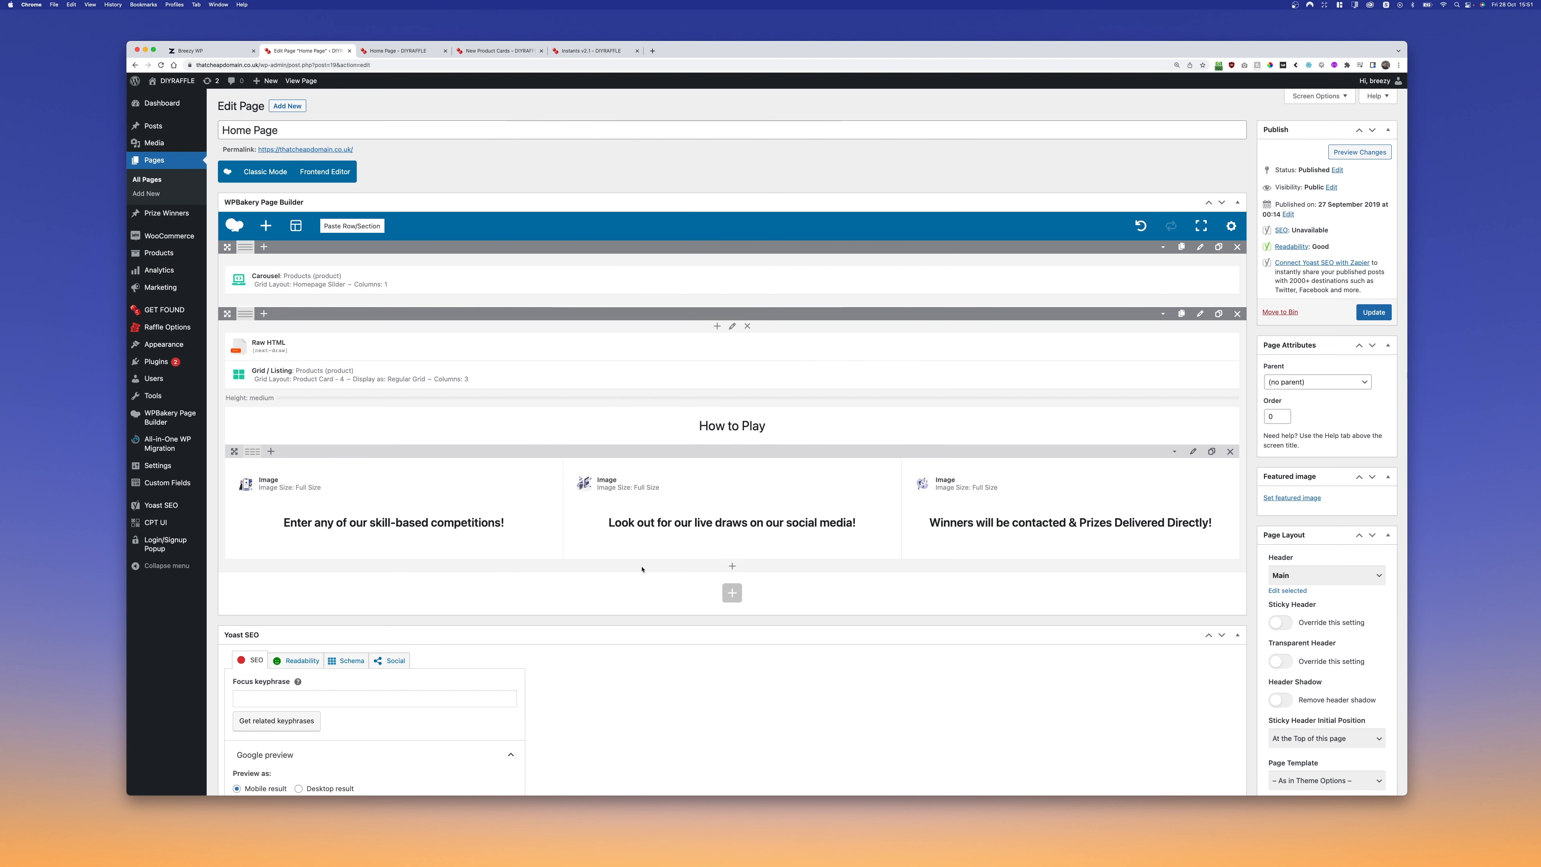
- Preview the home page in desktop view and examine the Product Card - 4 competition cards
click(1353, 152)
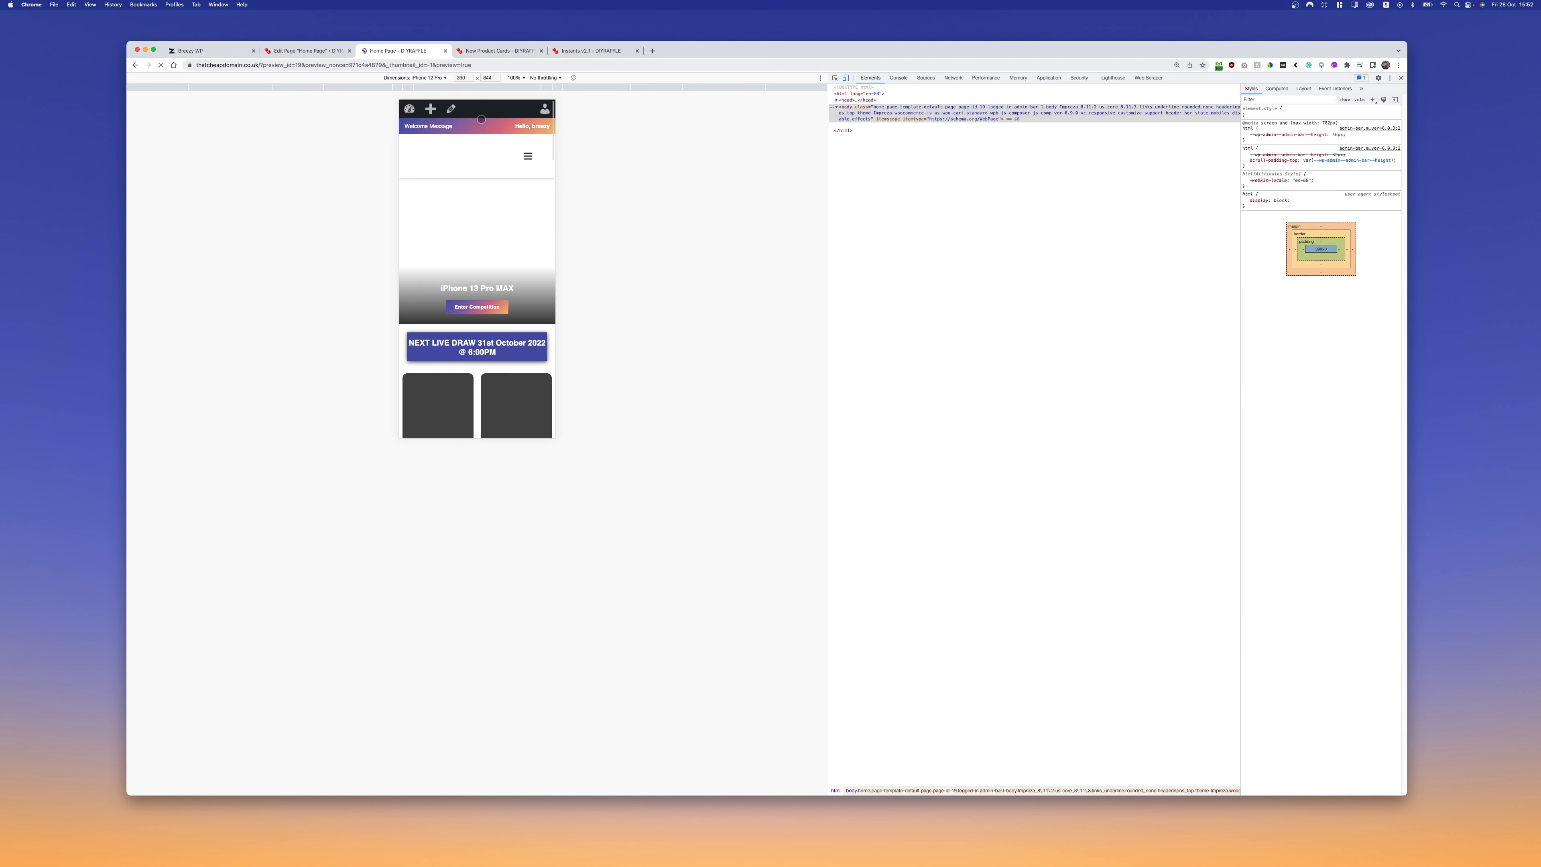
click(846, 78)
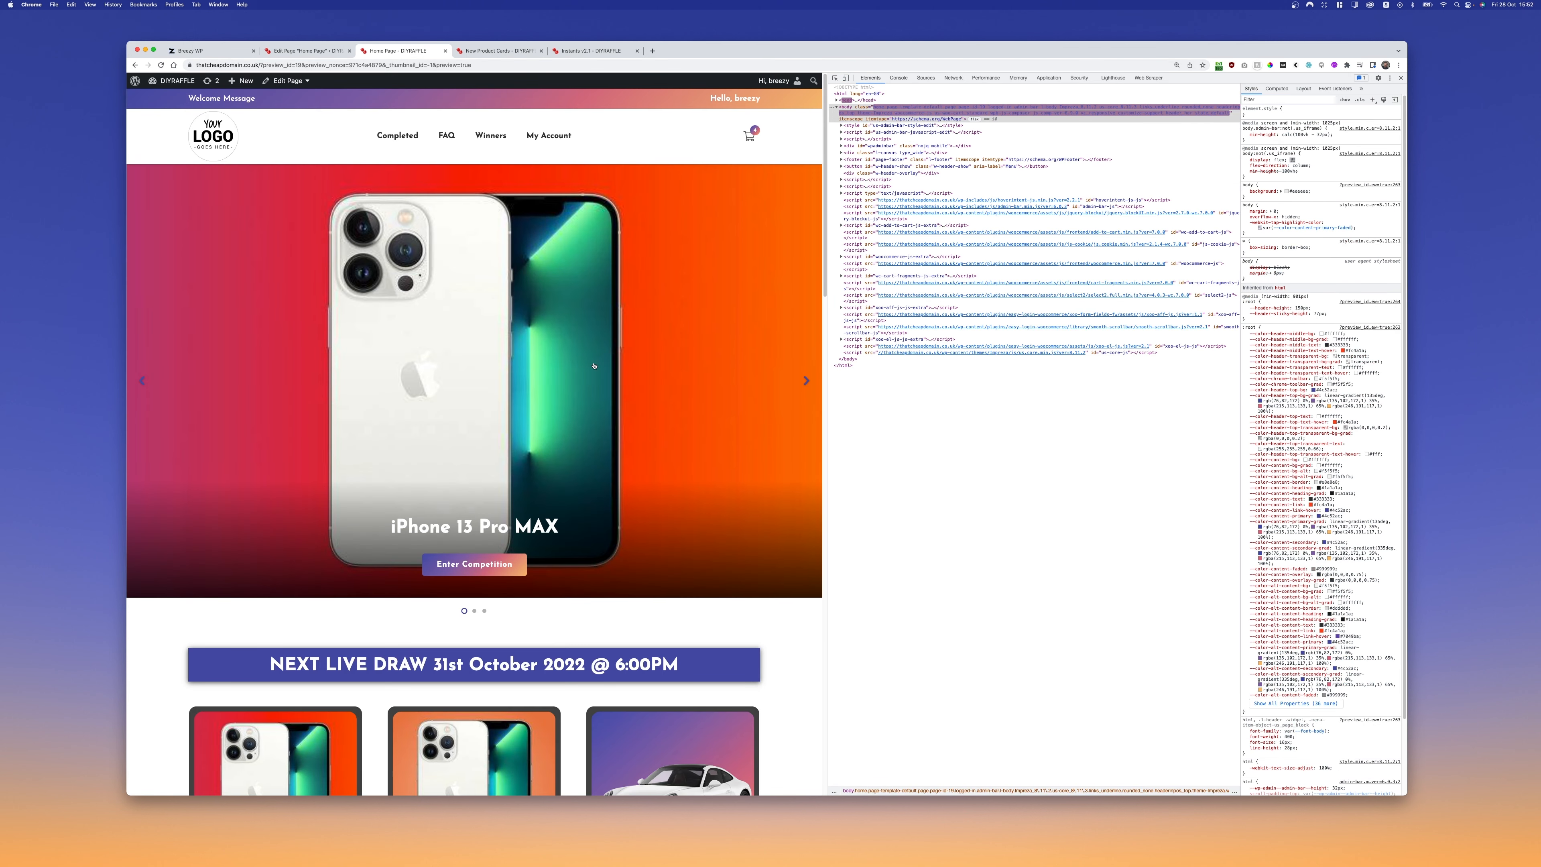
scroll(576, 367, down, 6)
scroll(576, 367, down, 2)
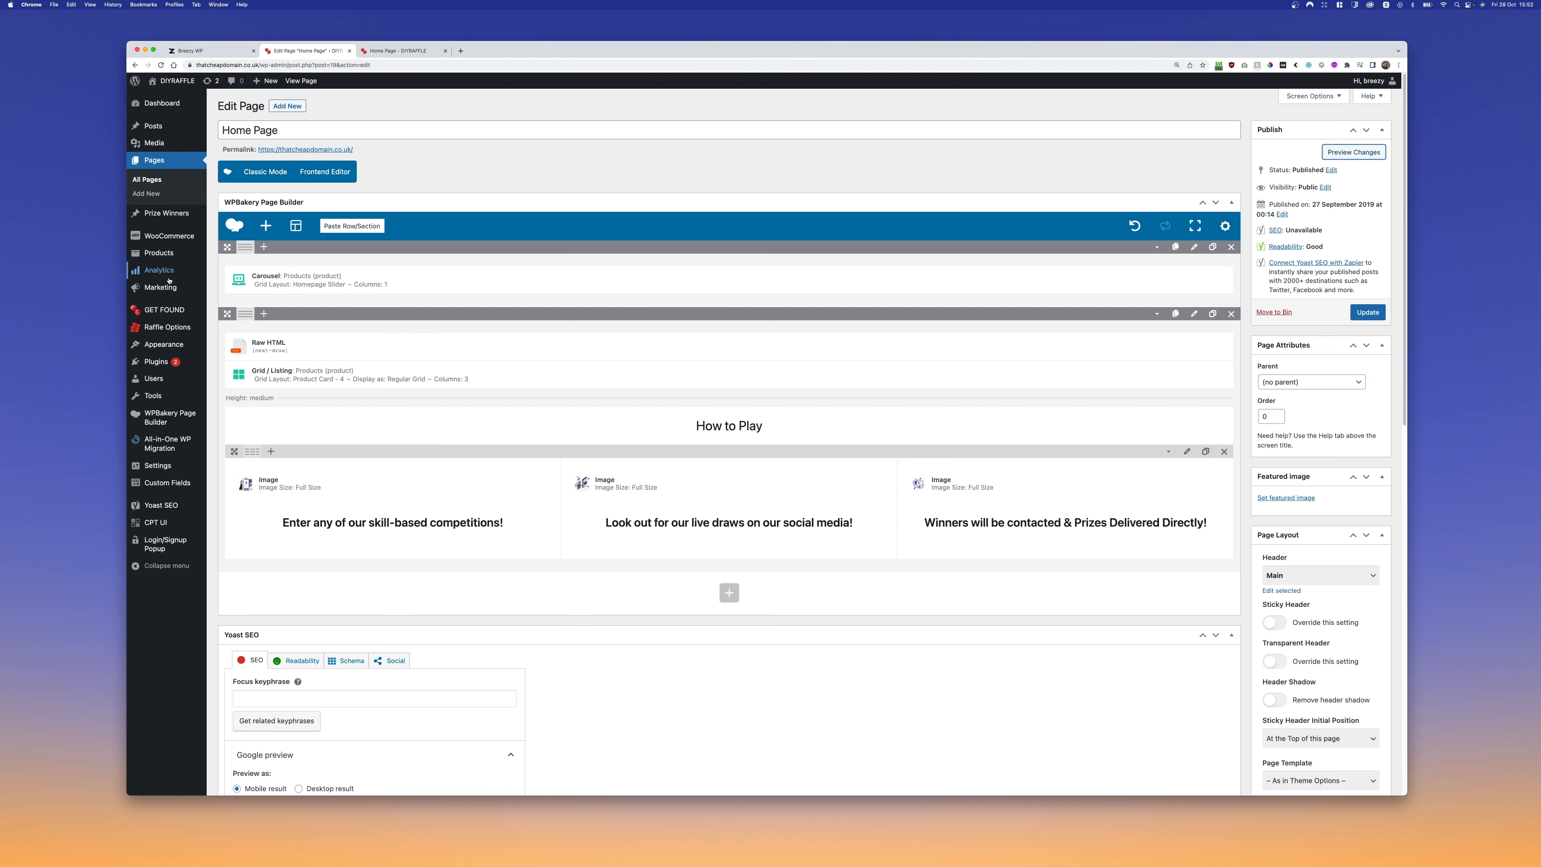
- Open the Product Card - 4 grid layout for editing and bring up its Vertical Wrapper's background design settings, checking them against the home page preview
mouse_move(163, 310)
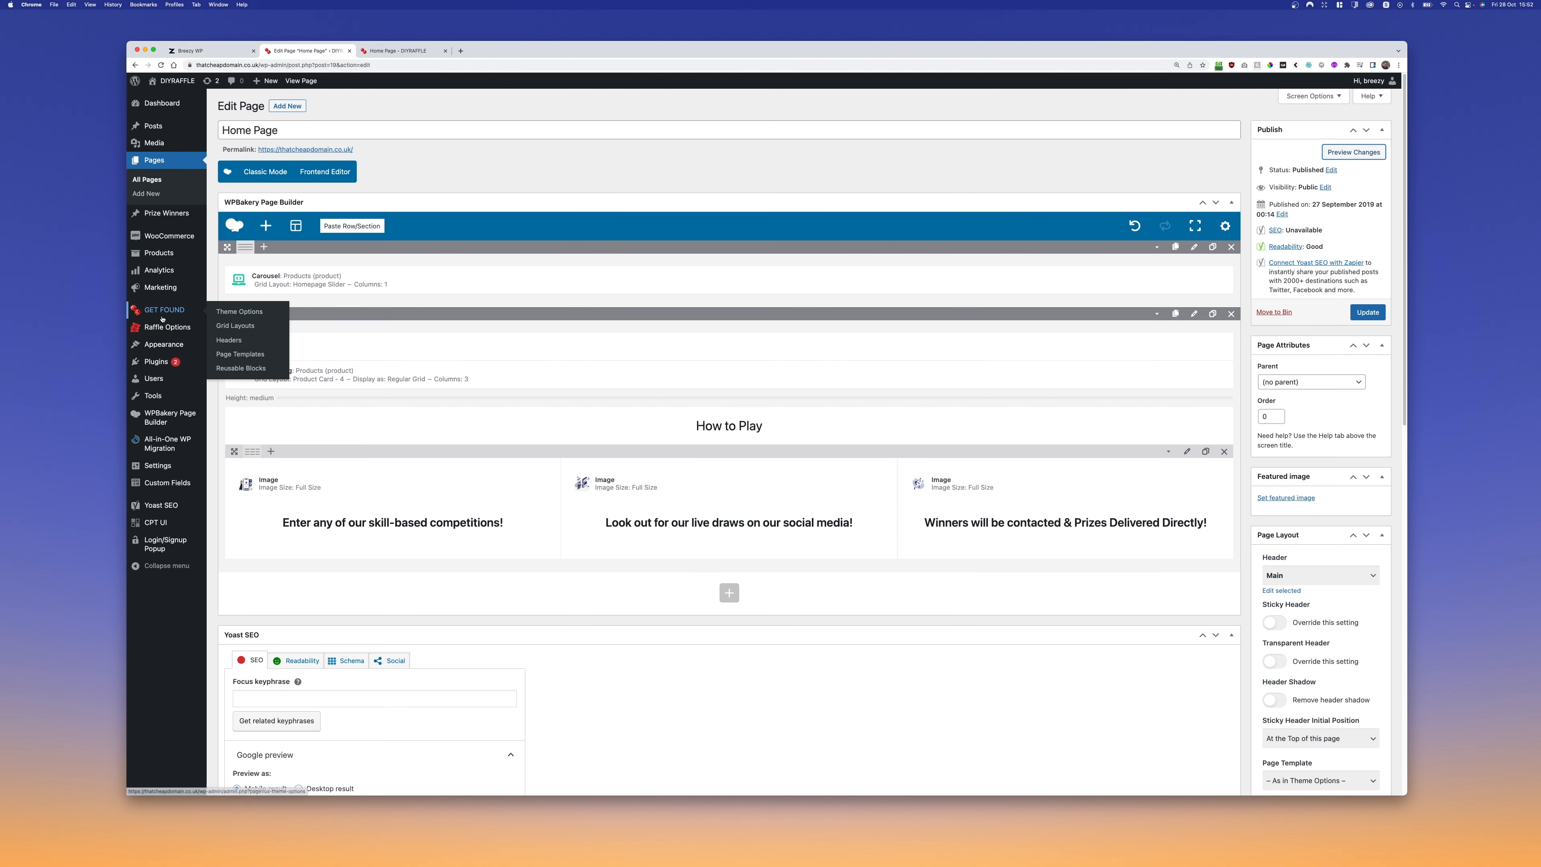
click(234, 326)
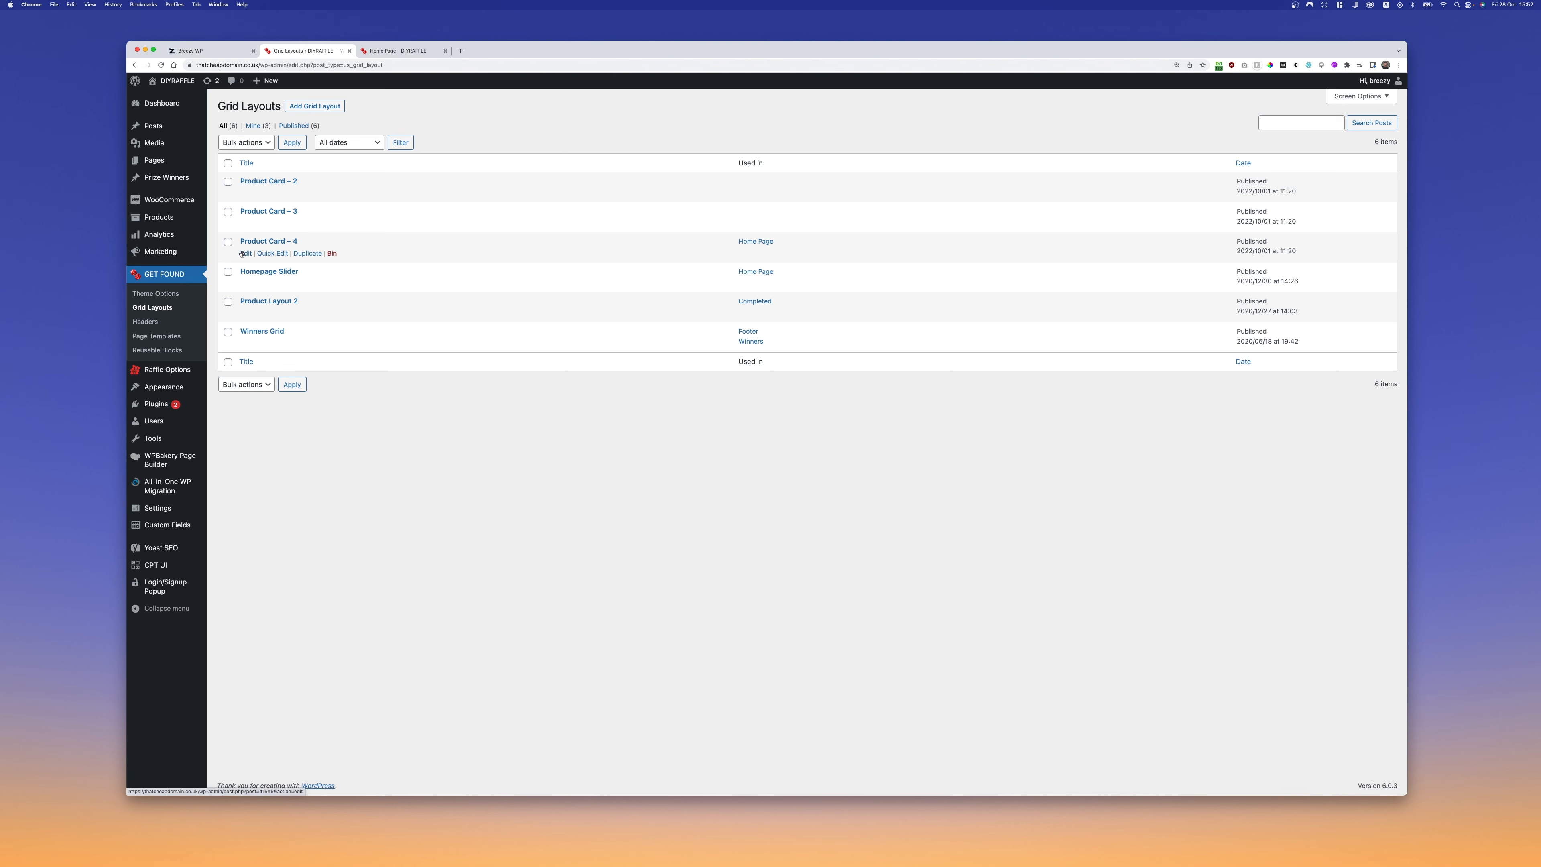
click(247, 254)
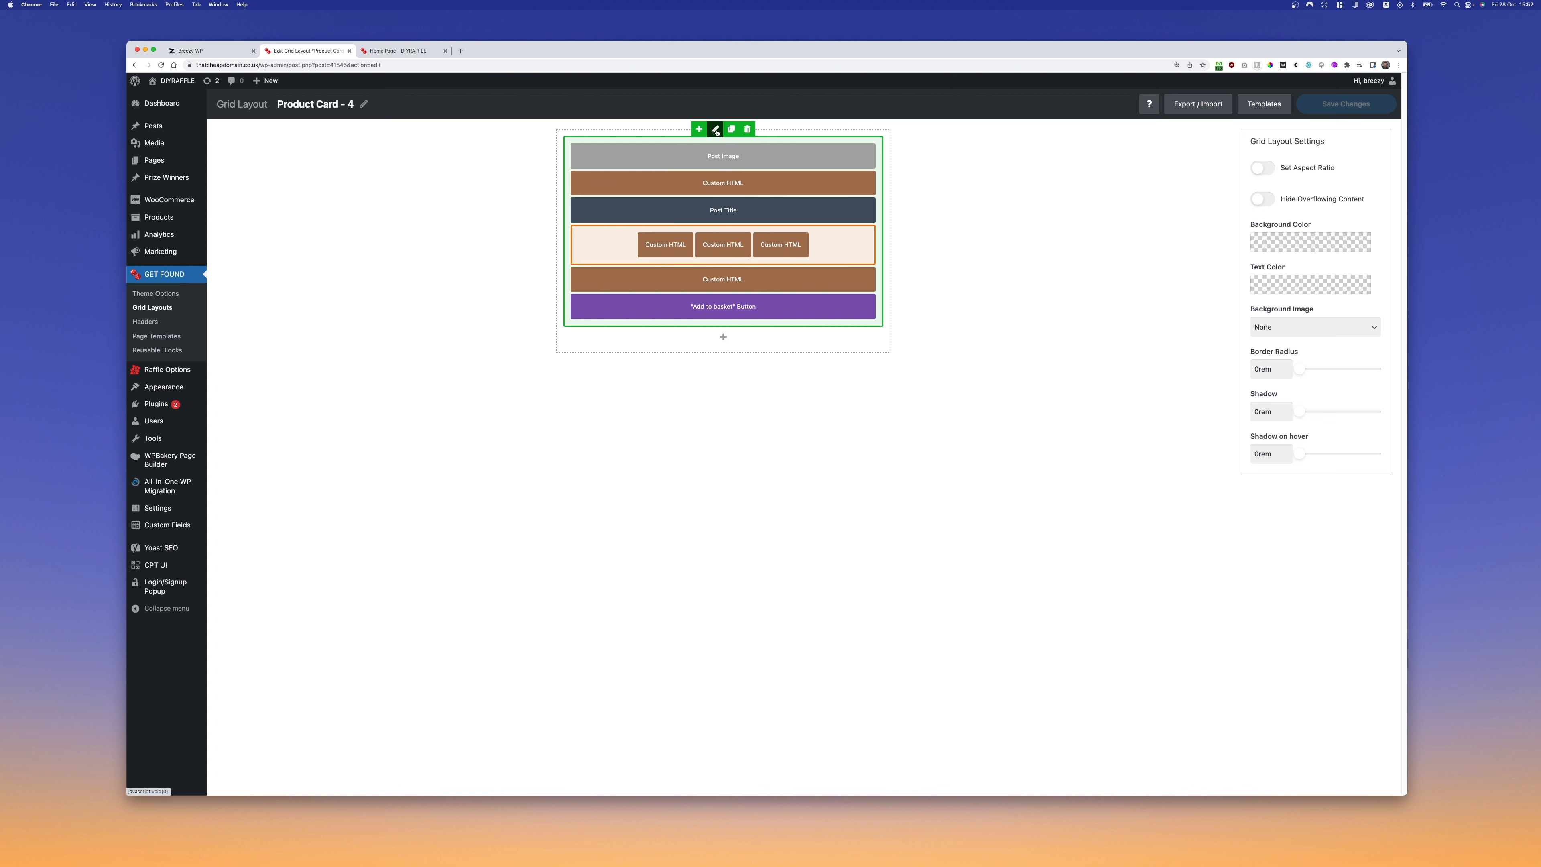
click(717, 130)
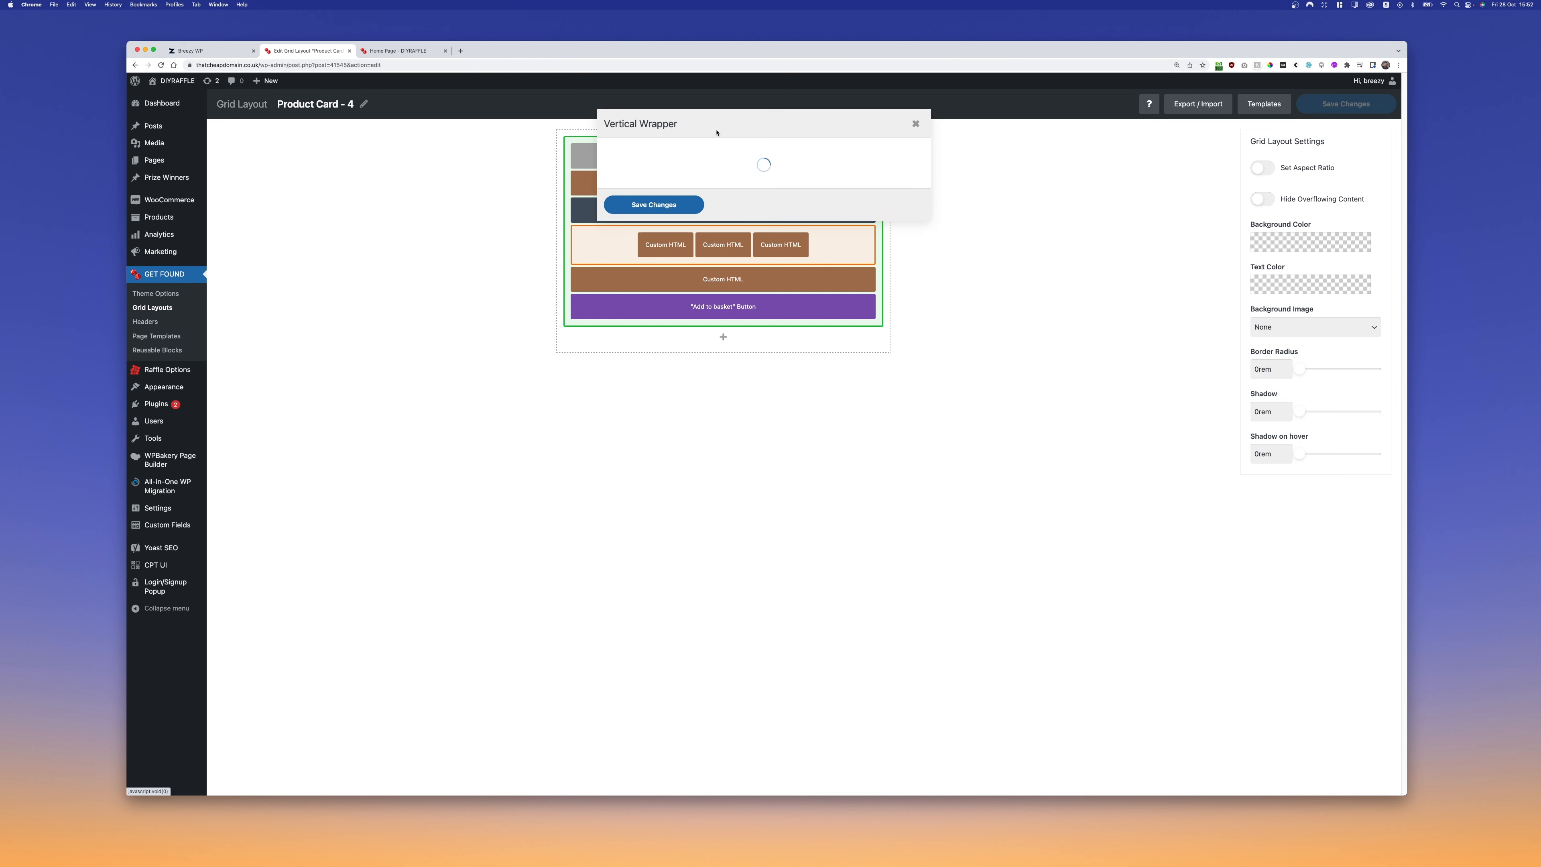
click(714, 150)
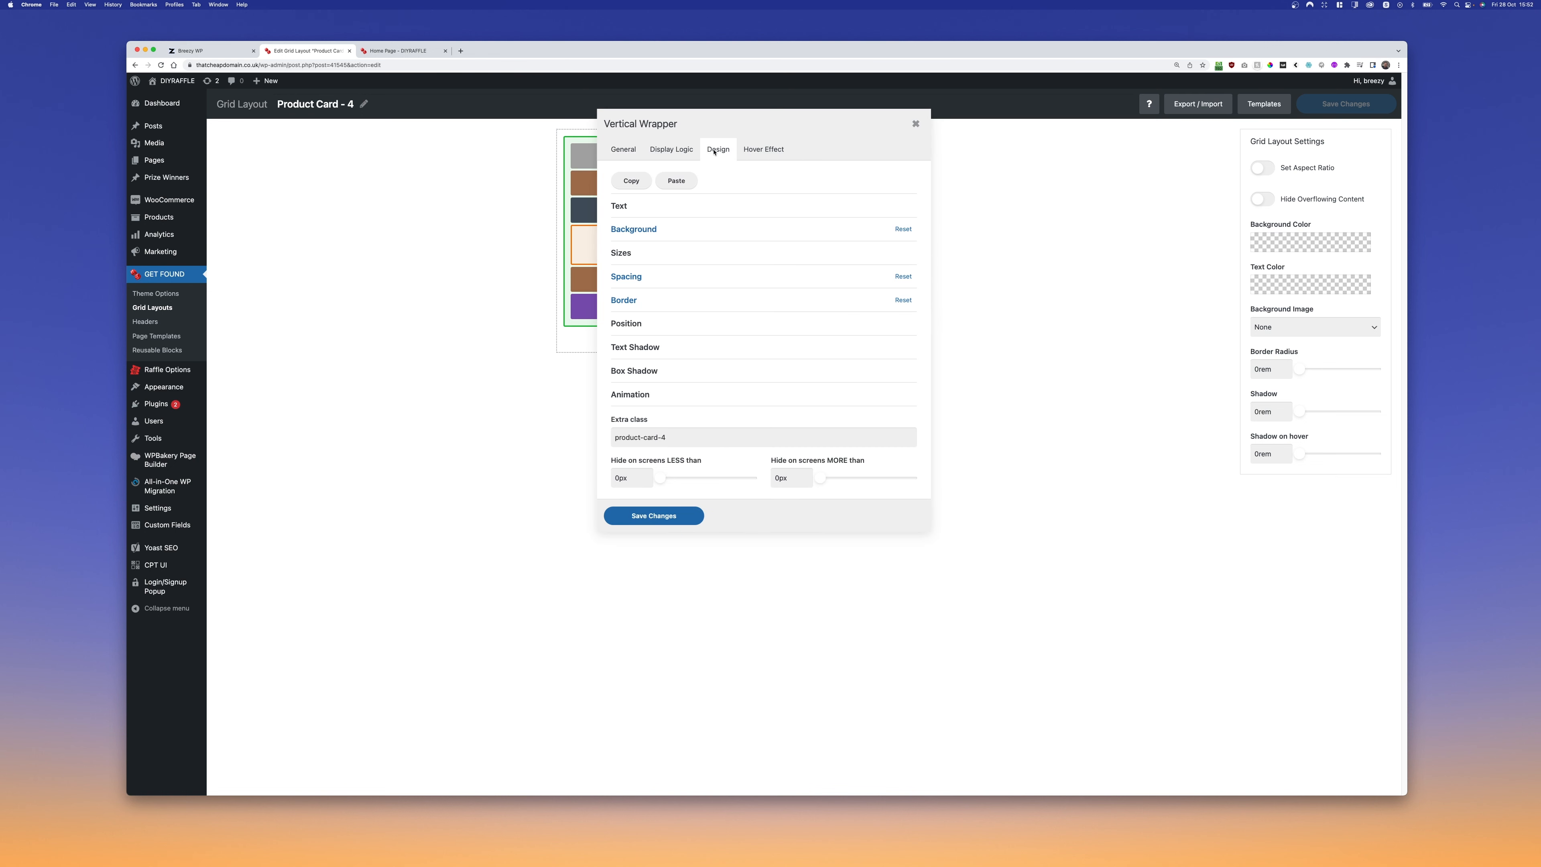
click(692, 234)
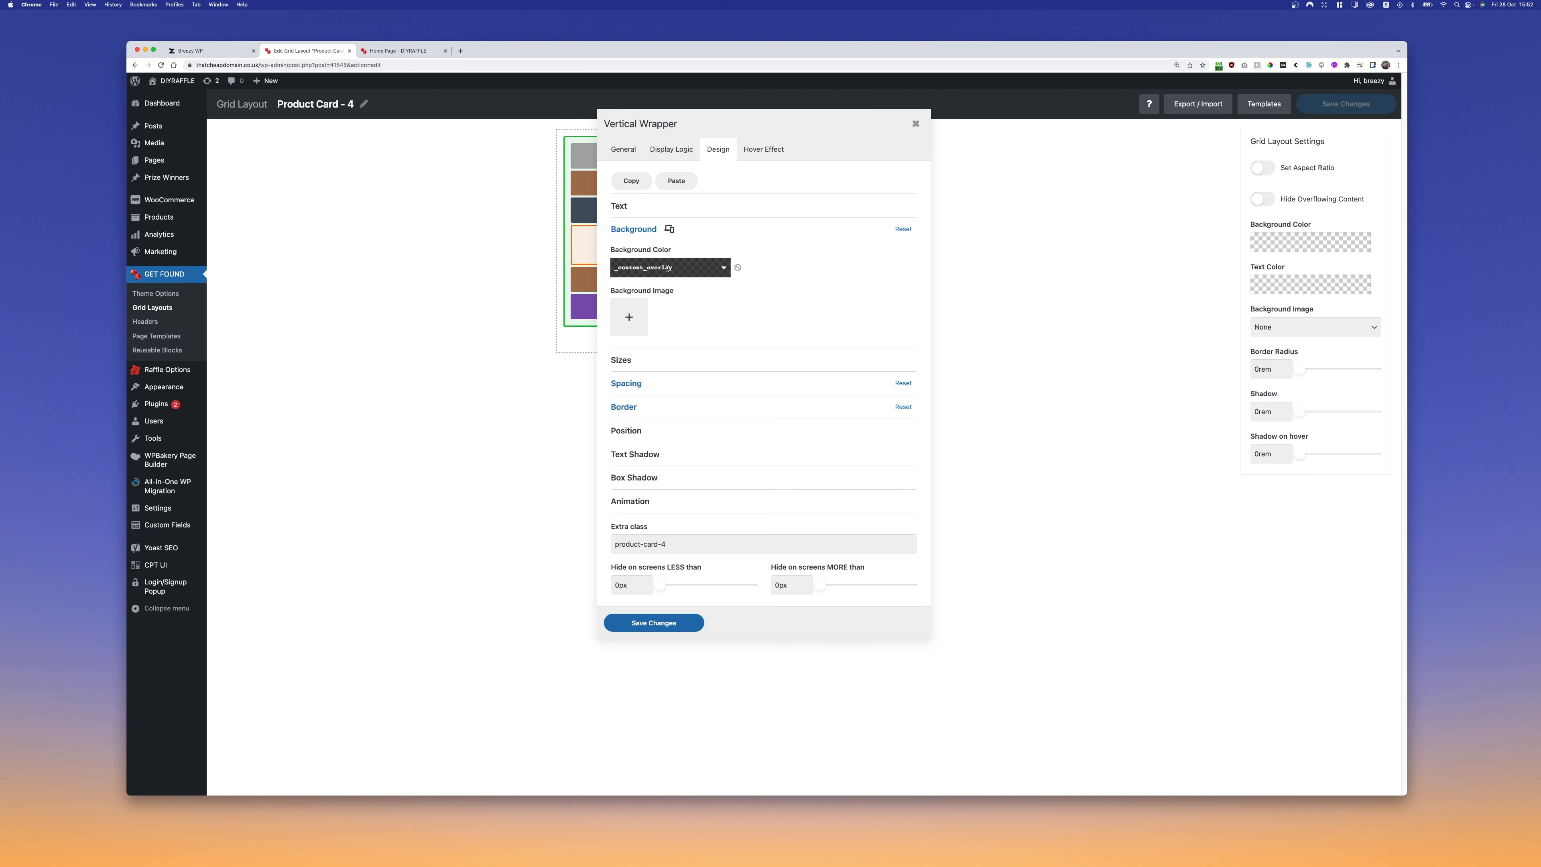
click(424, 51)
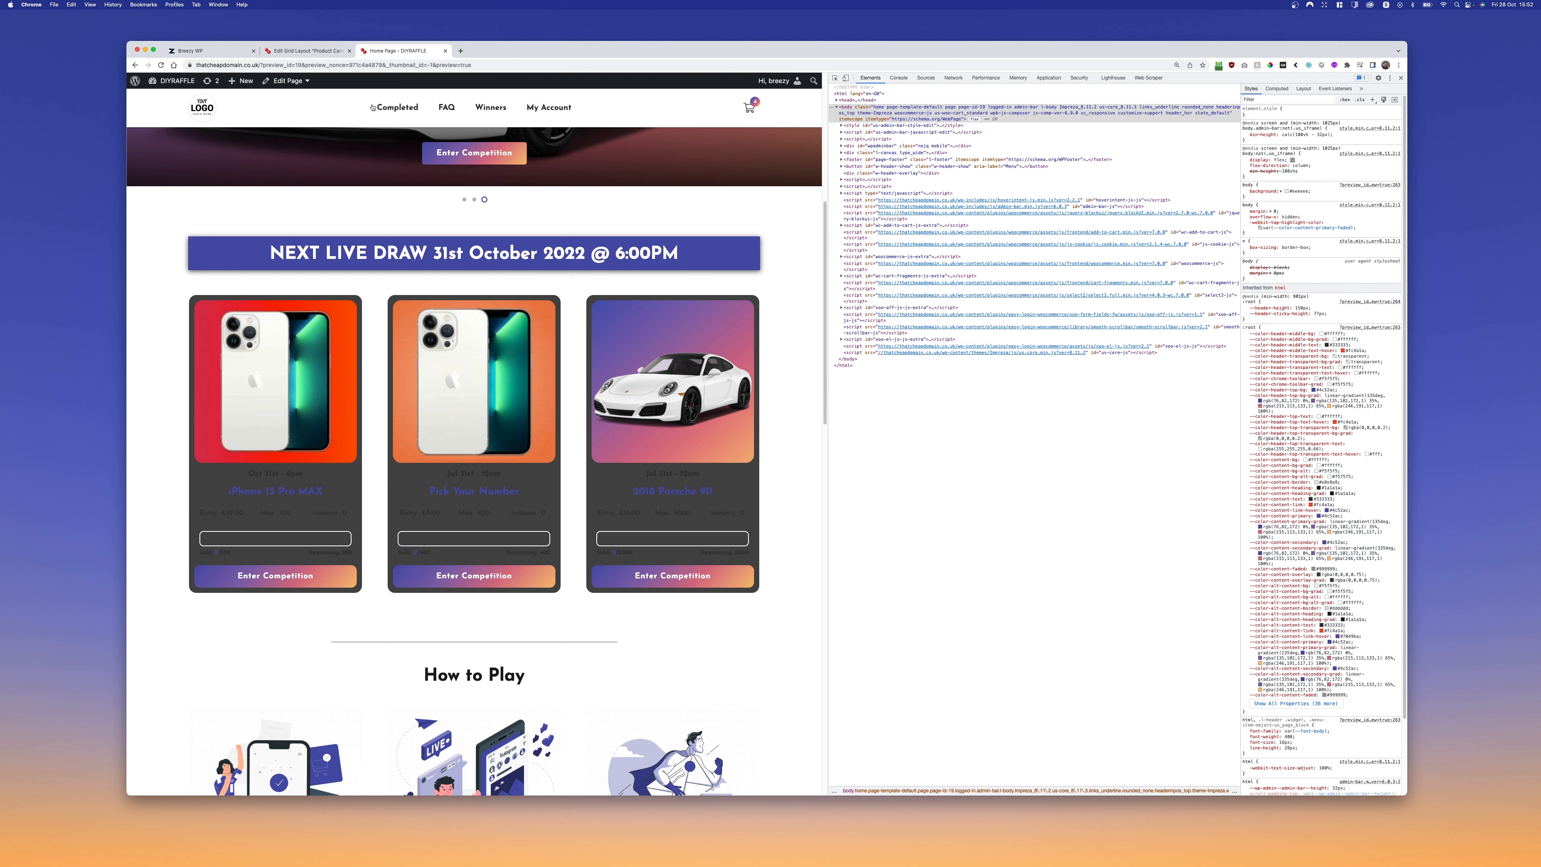
click(306, 51)
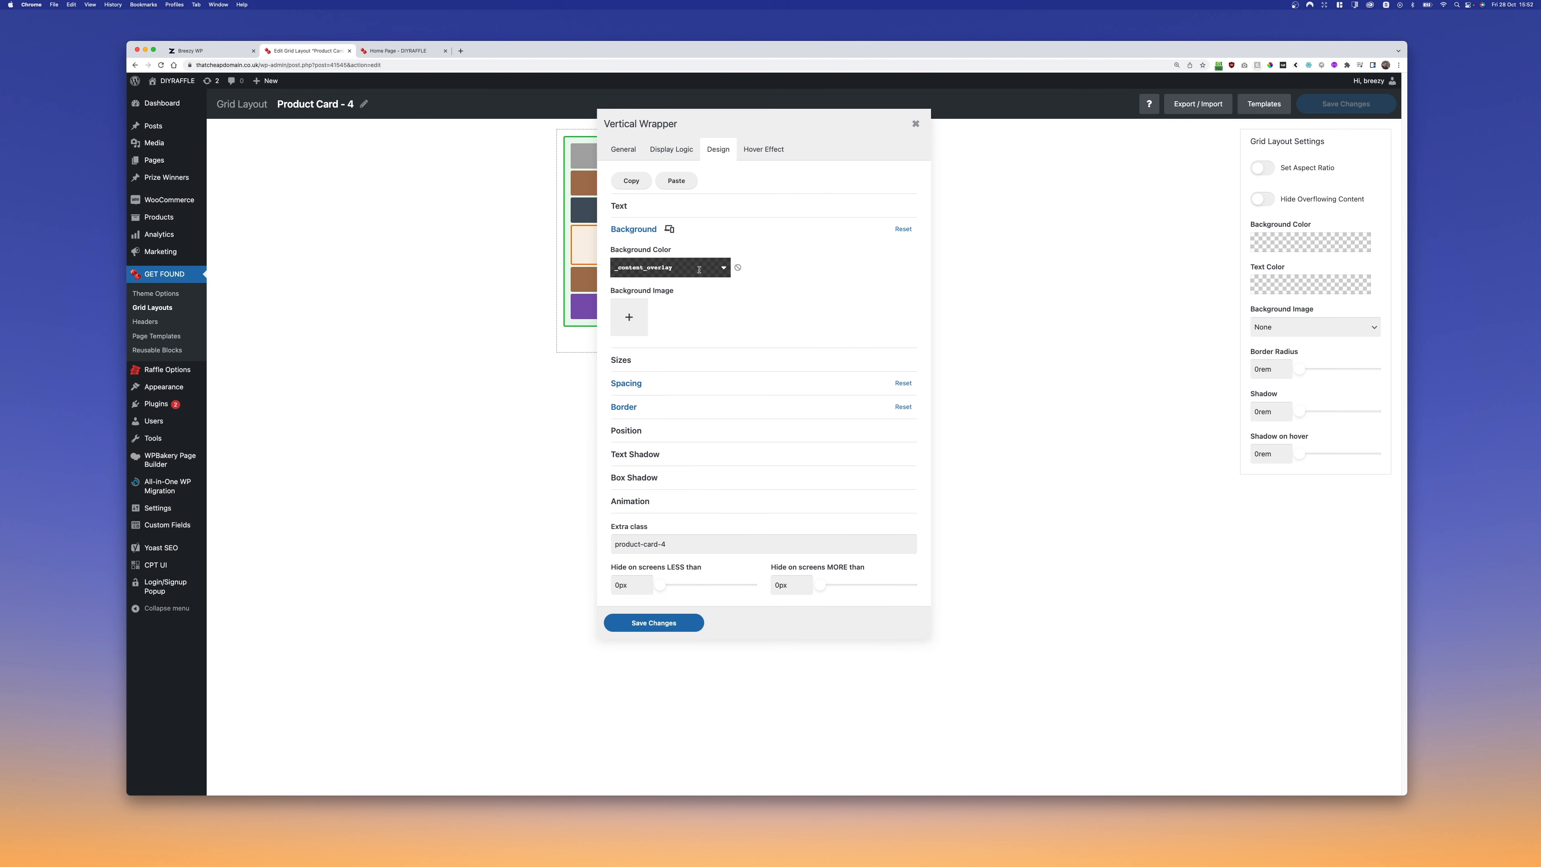
- Try the alternate content Border colour as the Vertical Wrapper's background, and restore the content Background Overlay colour
click(699, 268)
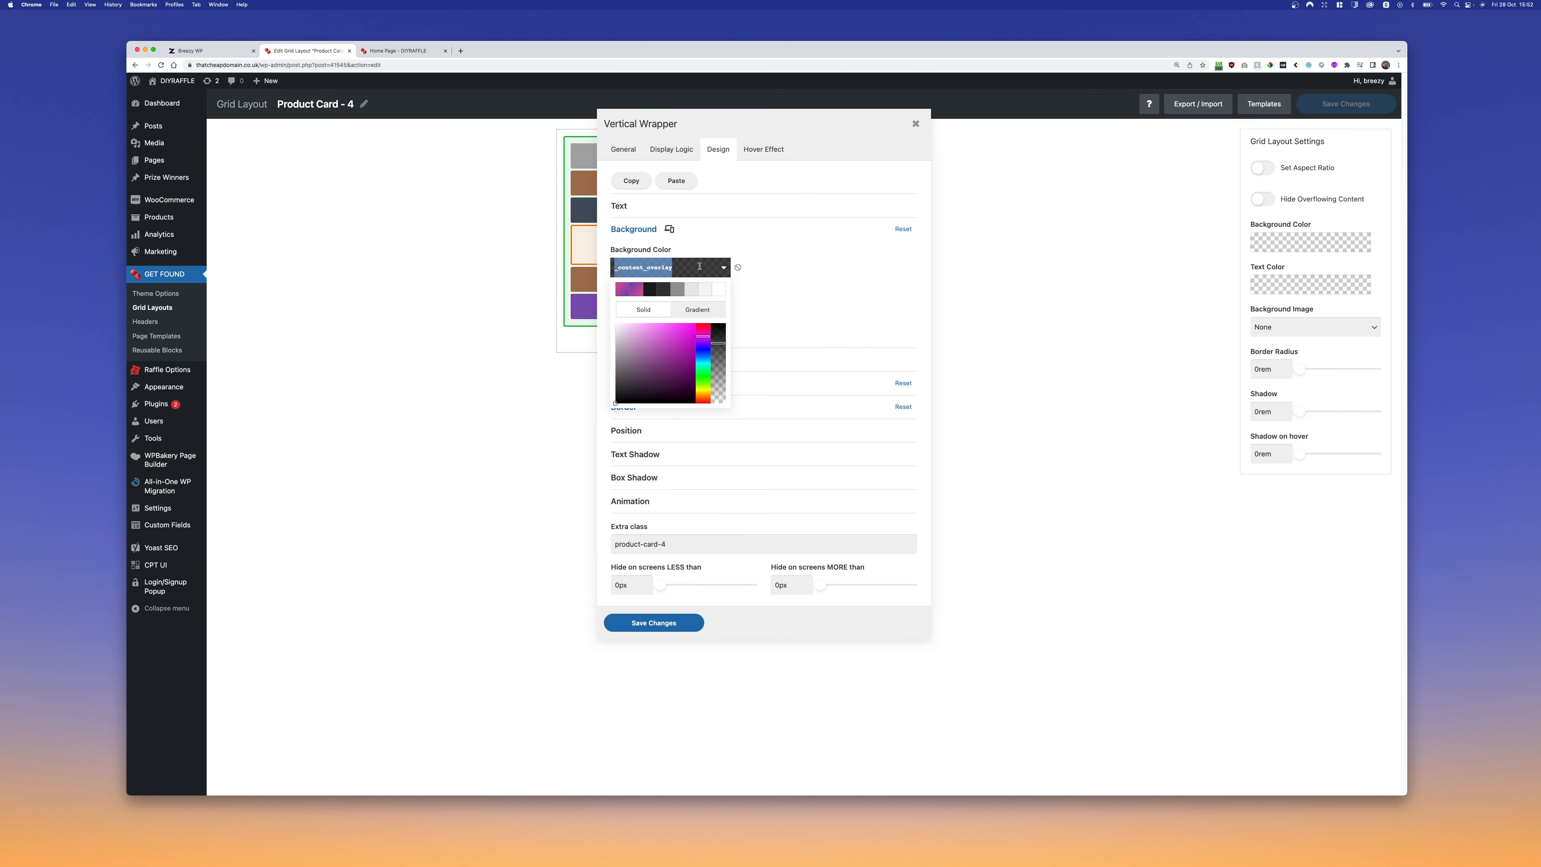
click(724, 269)
scroll(753, 358, down, 5)
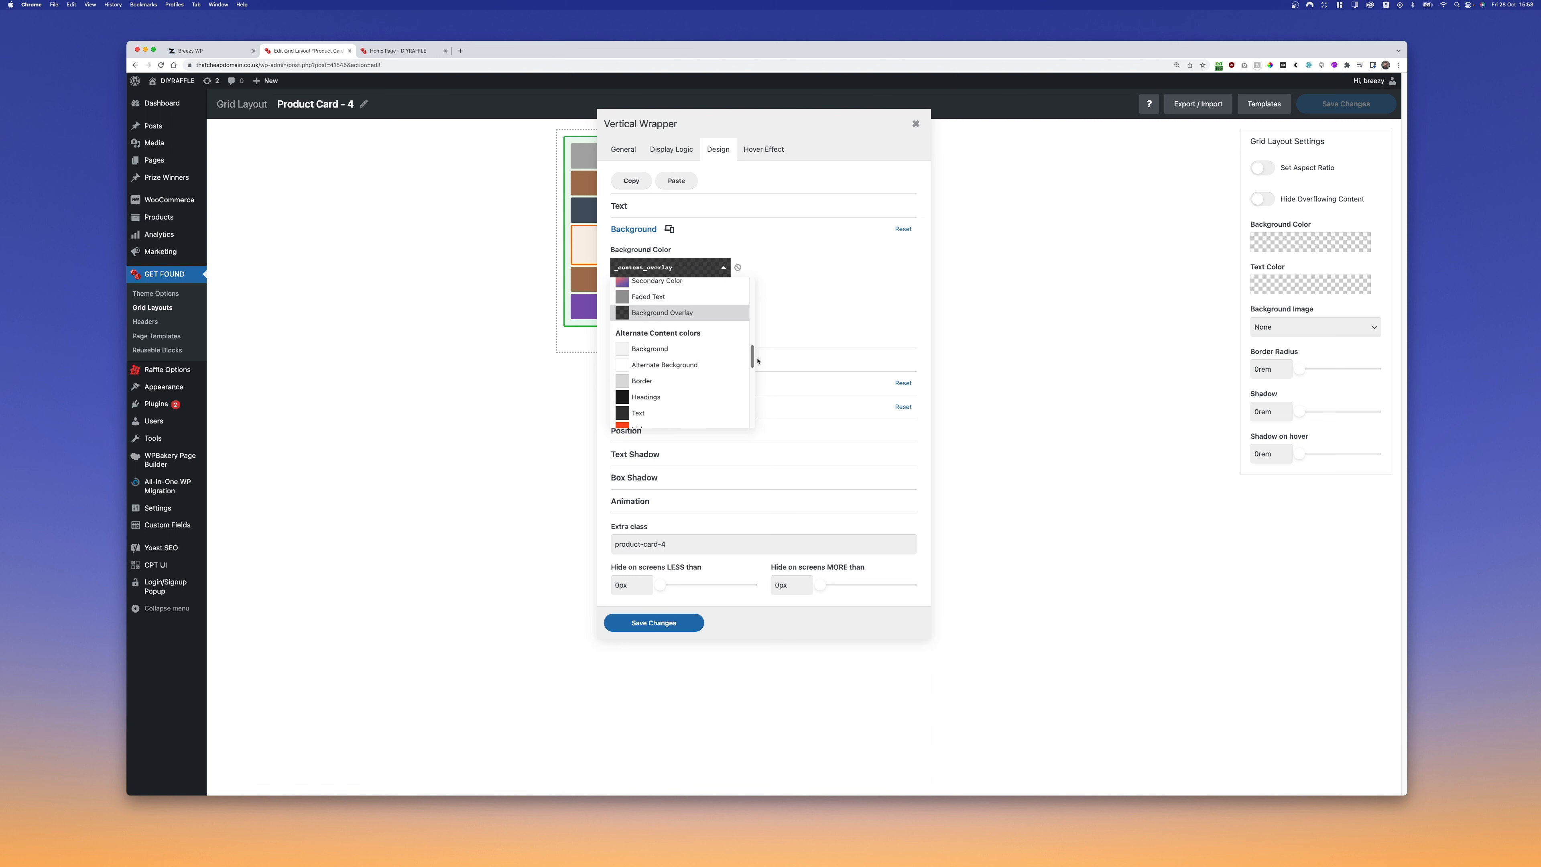
scroll(698, 364, down, 3)
click(659, 293)
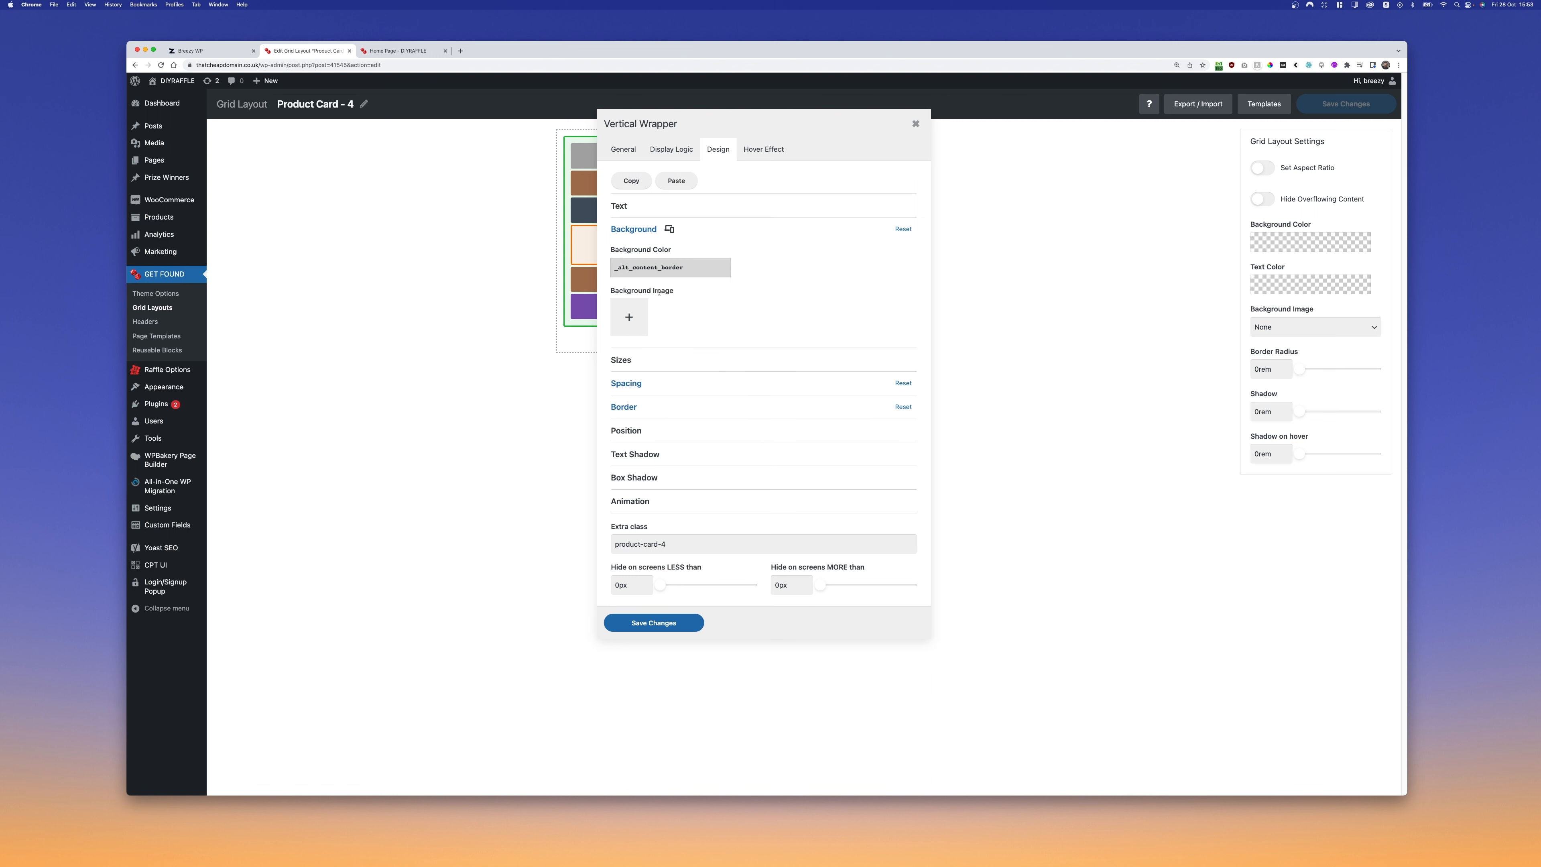
click(724, 268)
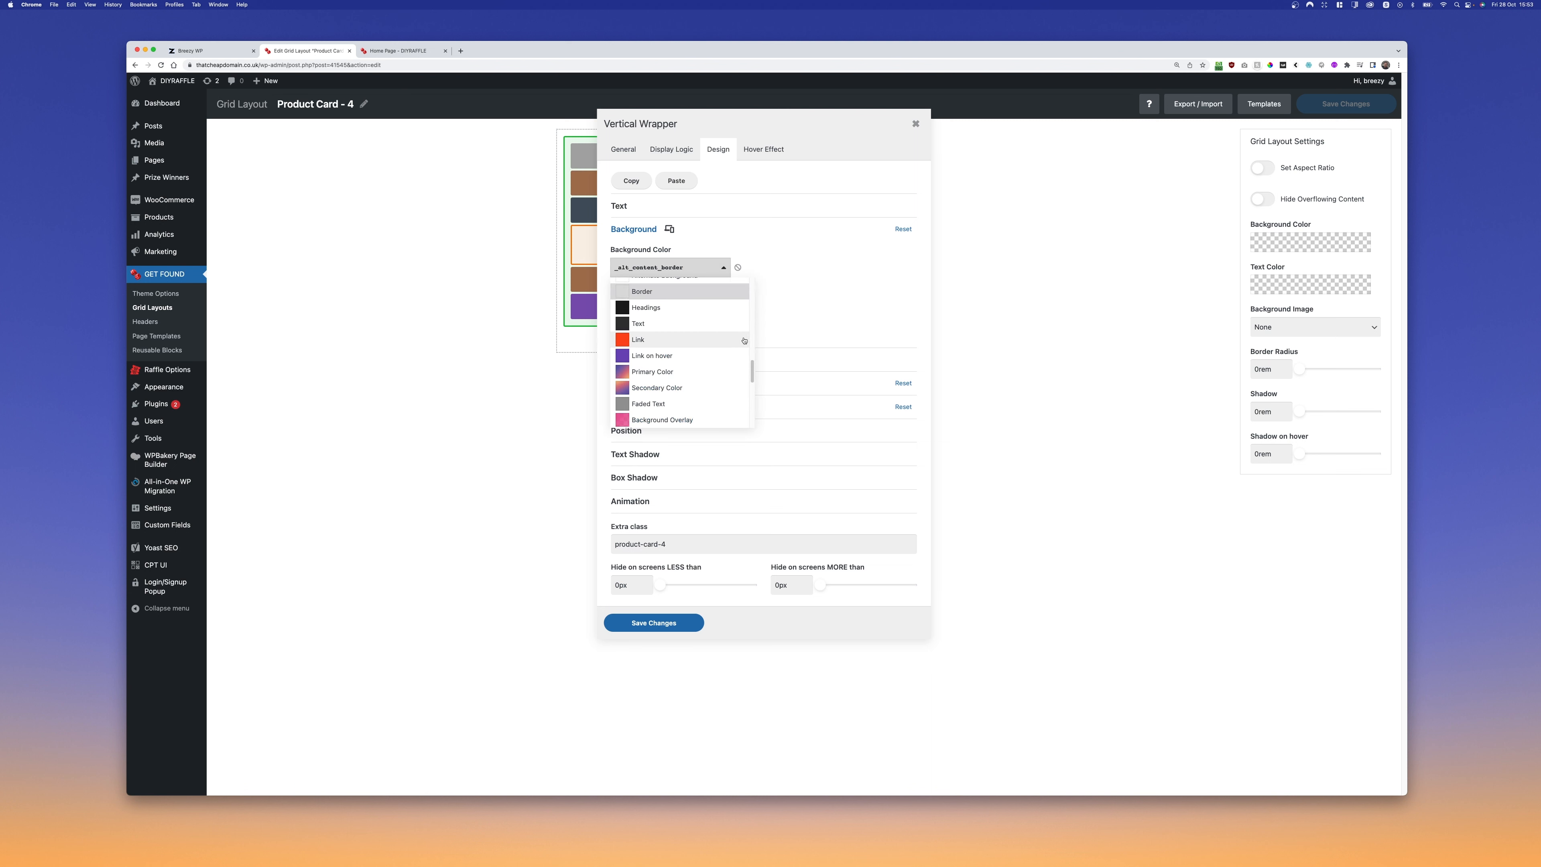
scroll(747, 372, down, 1)
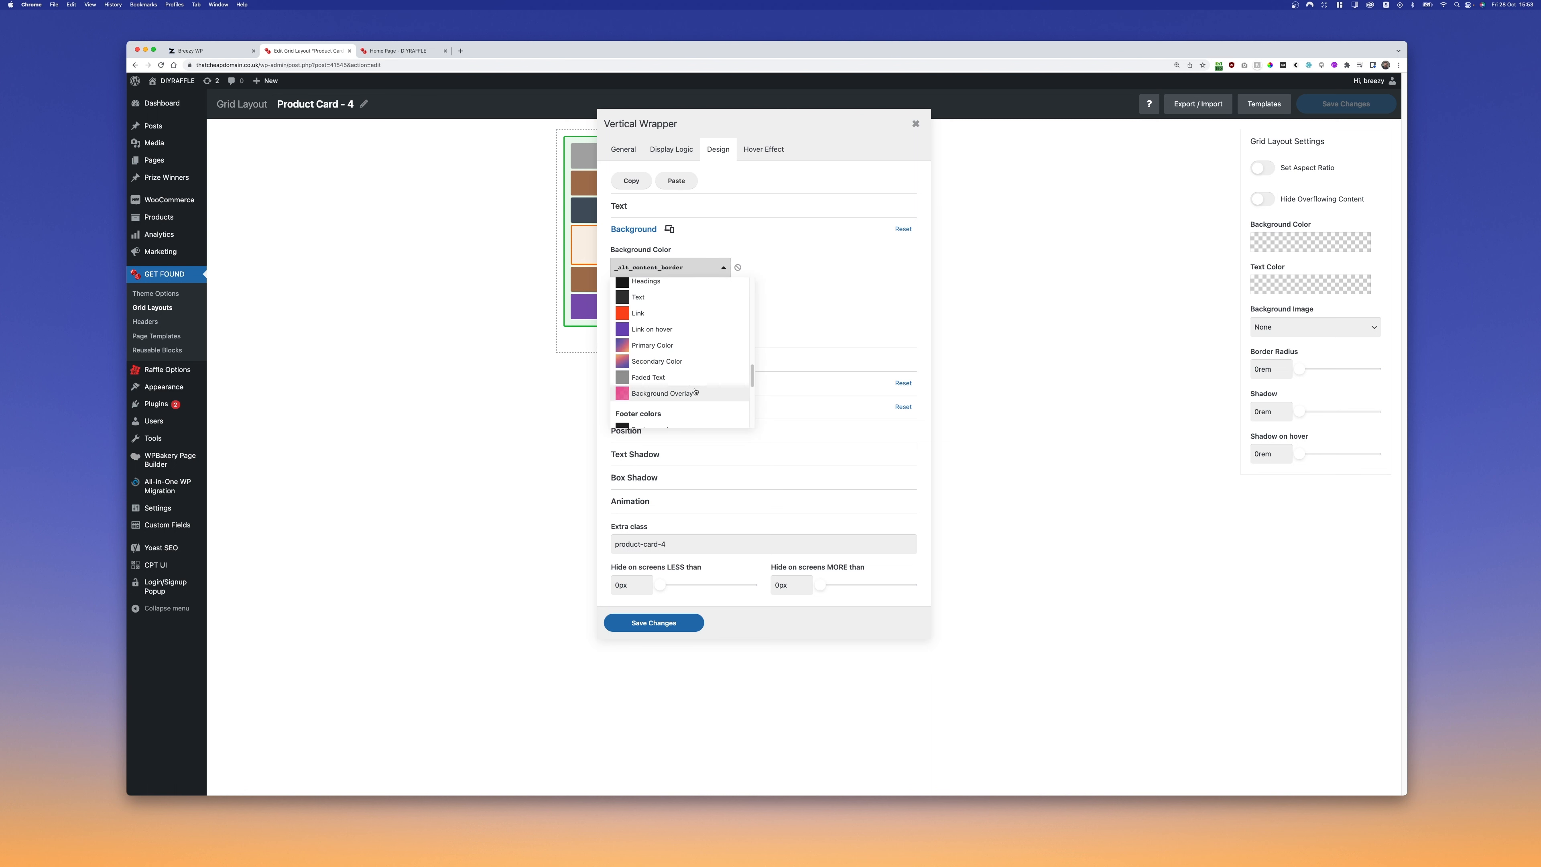
drag(753, 374, 753, 342)
click(701, 387)
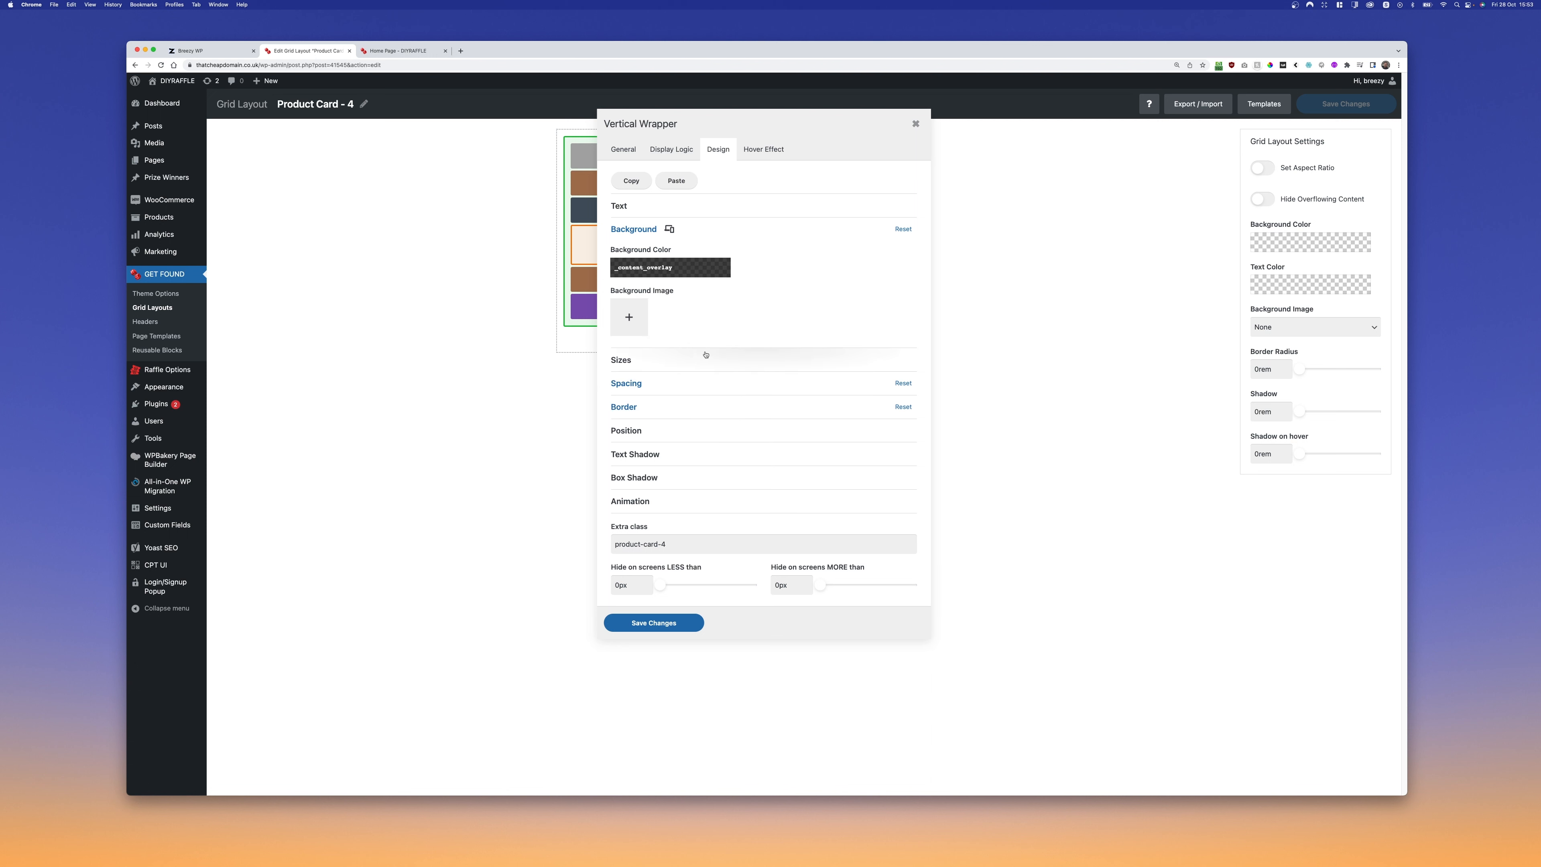
- Lower the opacity of the Vertical Wrapper's black background colour until it is nearly transparent
click(690, 269)
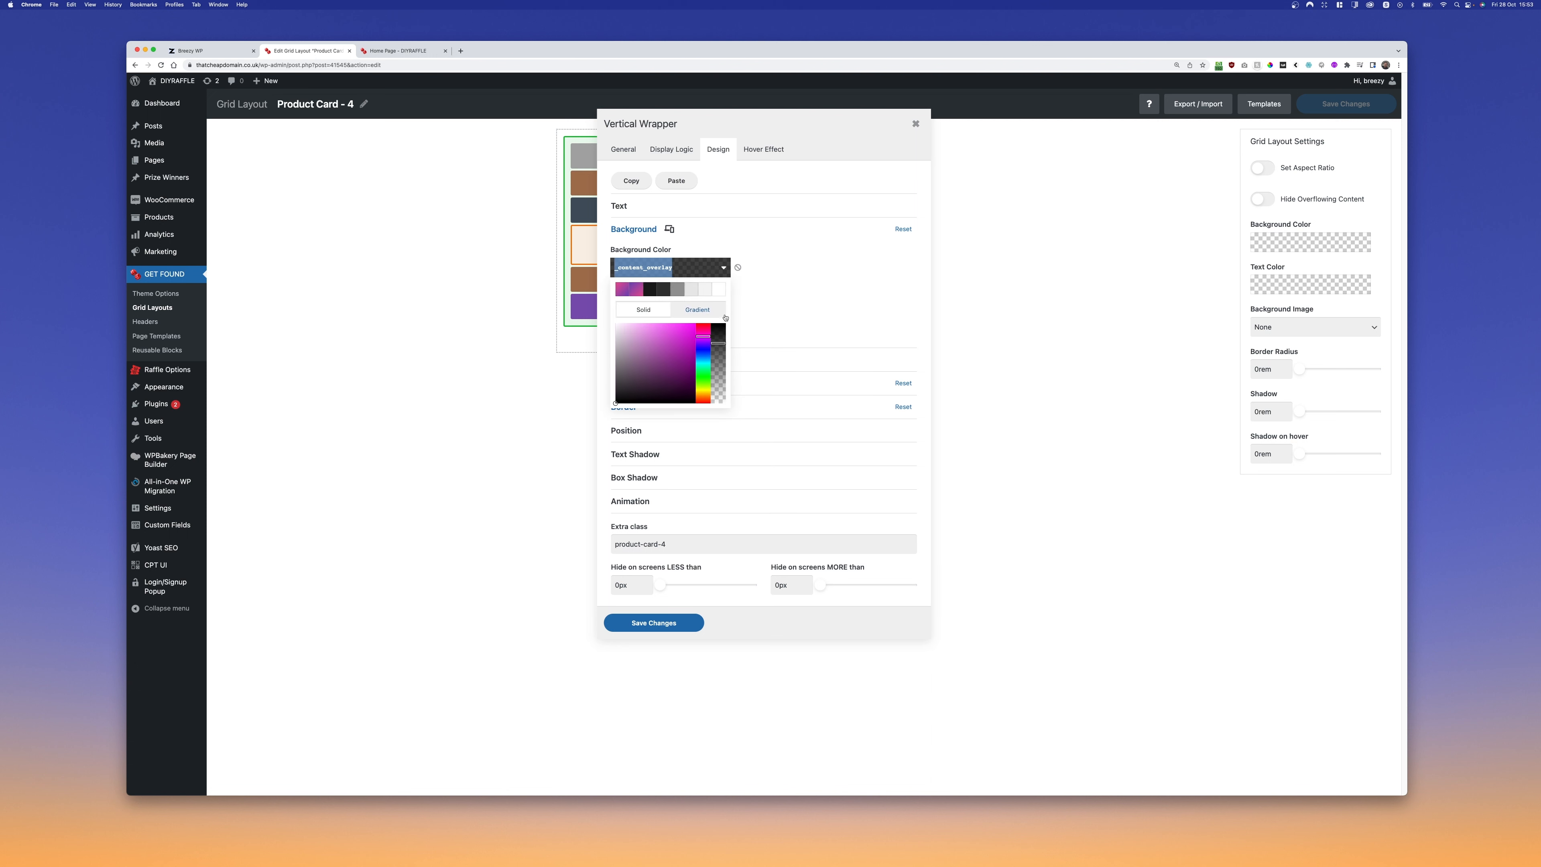
drag(721, 344, 726, 392)
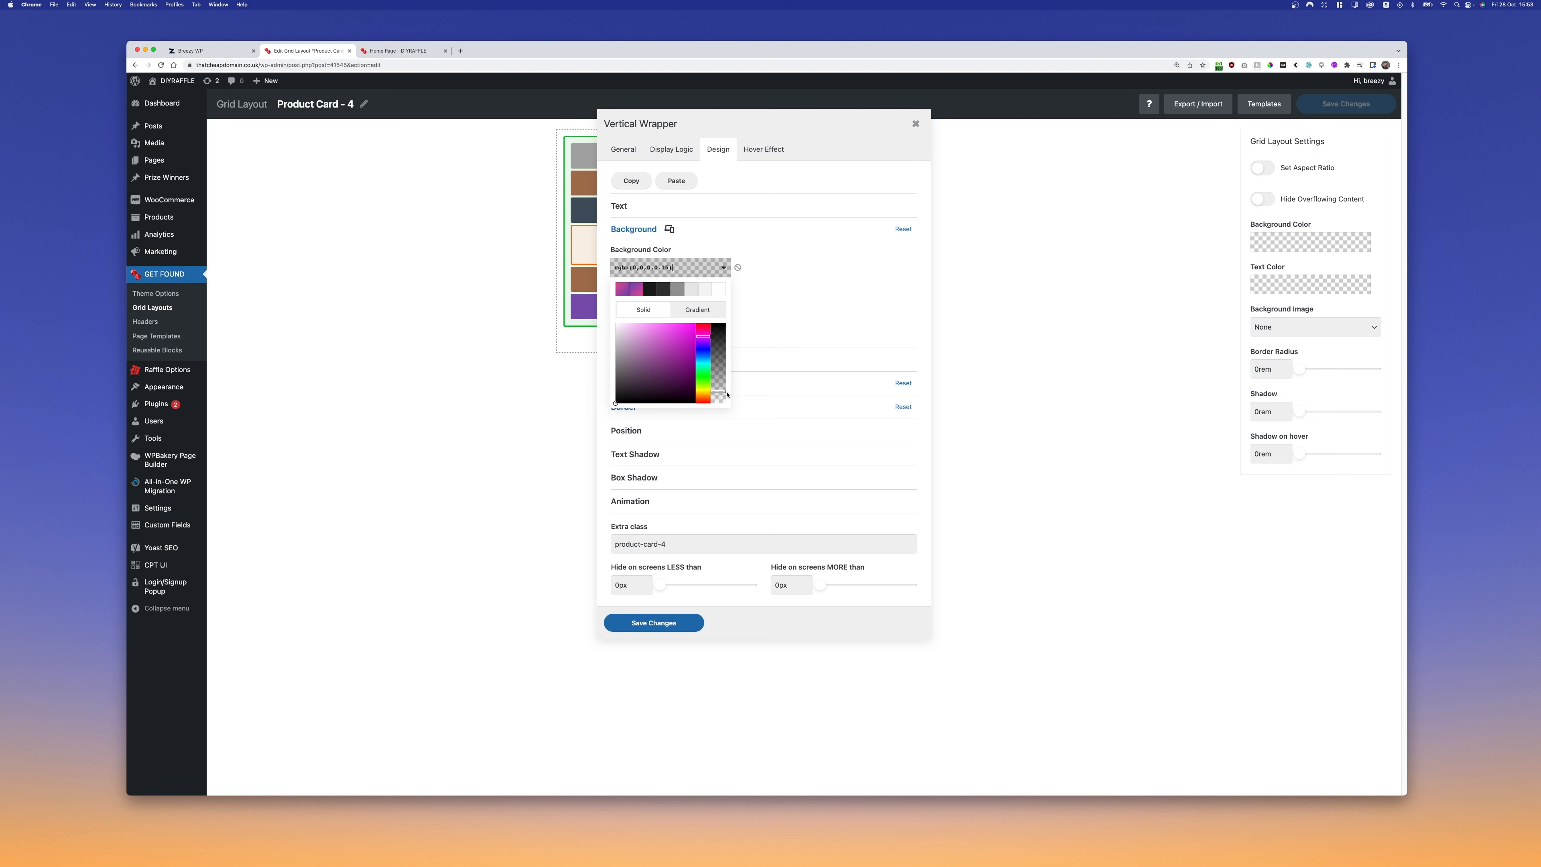
click(803, 303)
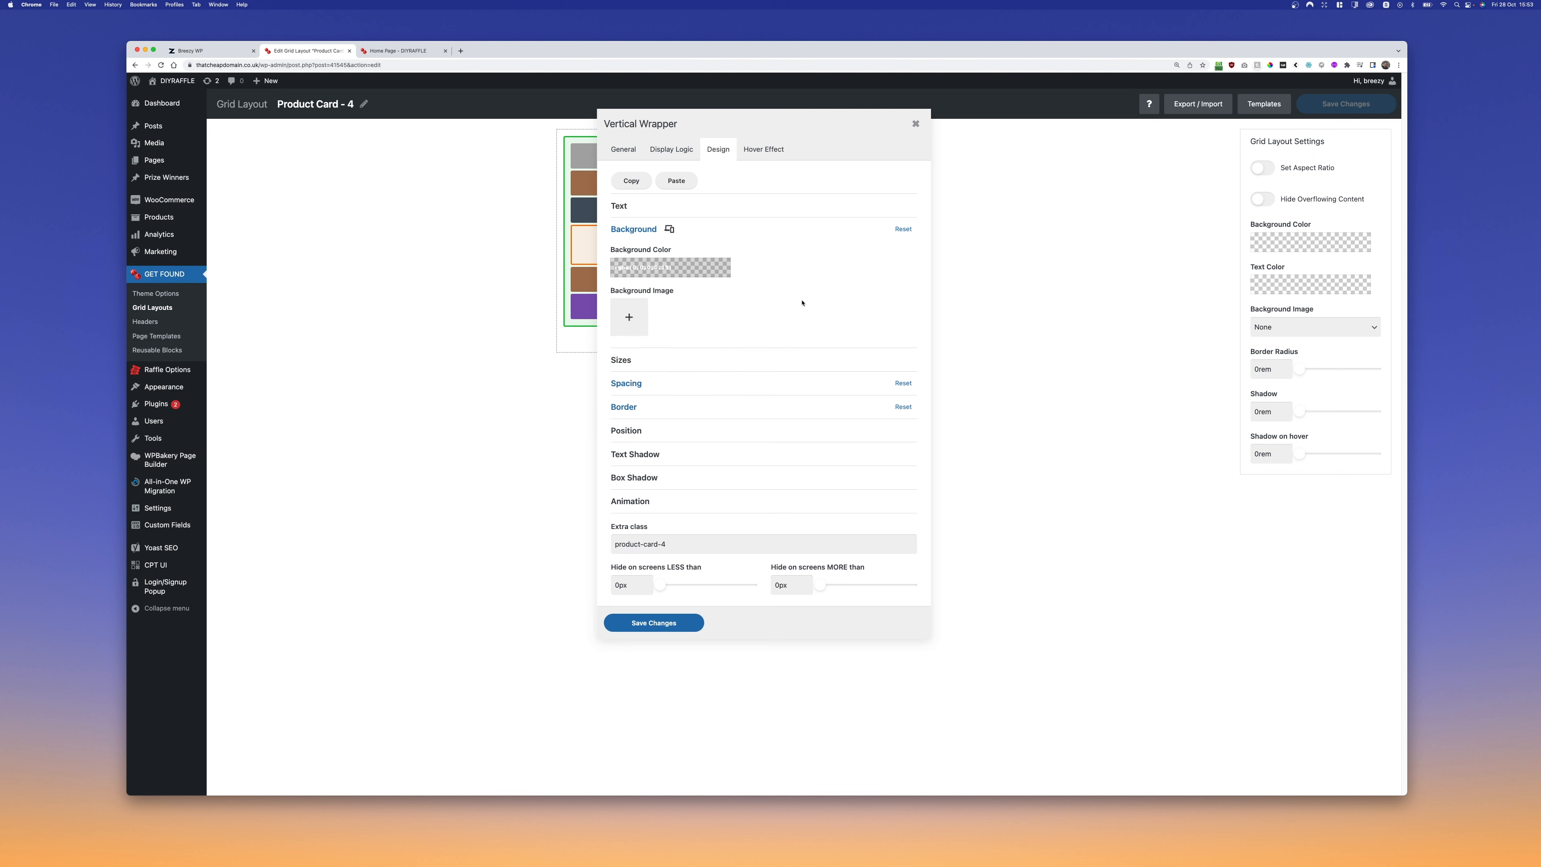
- Set the Vertical Wrapper's border colour to the content Link on hover colour and save the wrapper settings
click(689, 412)
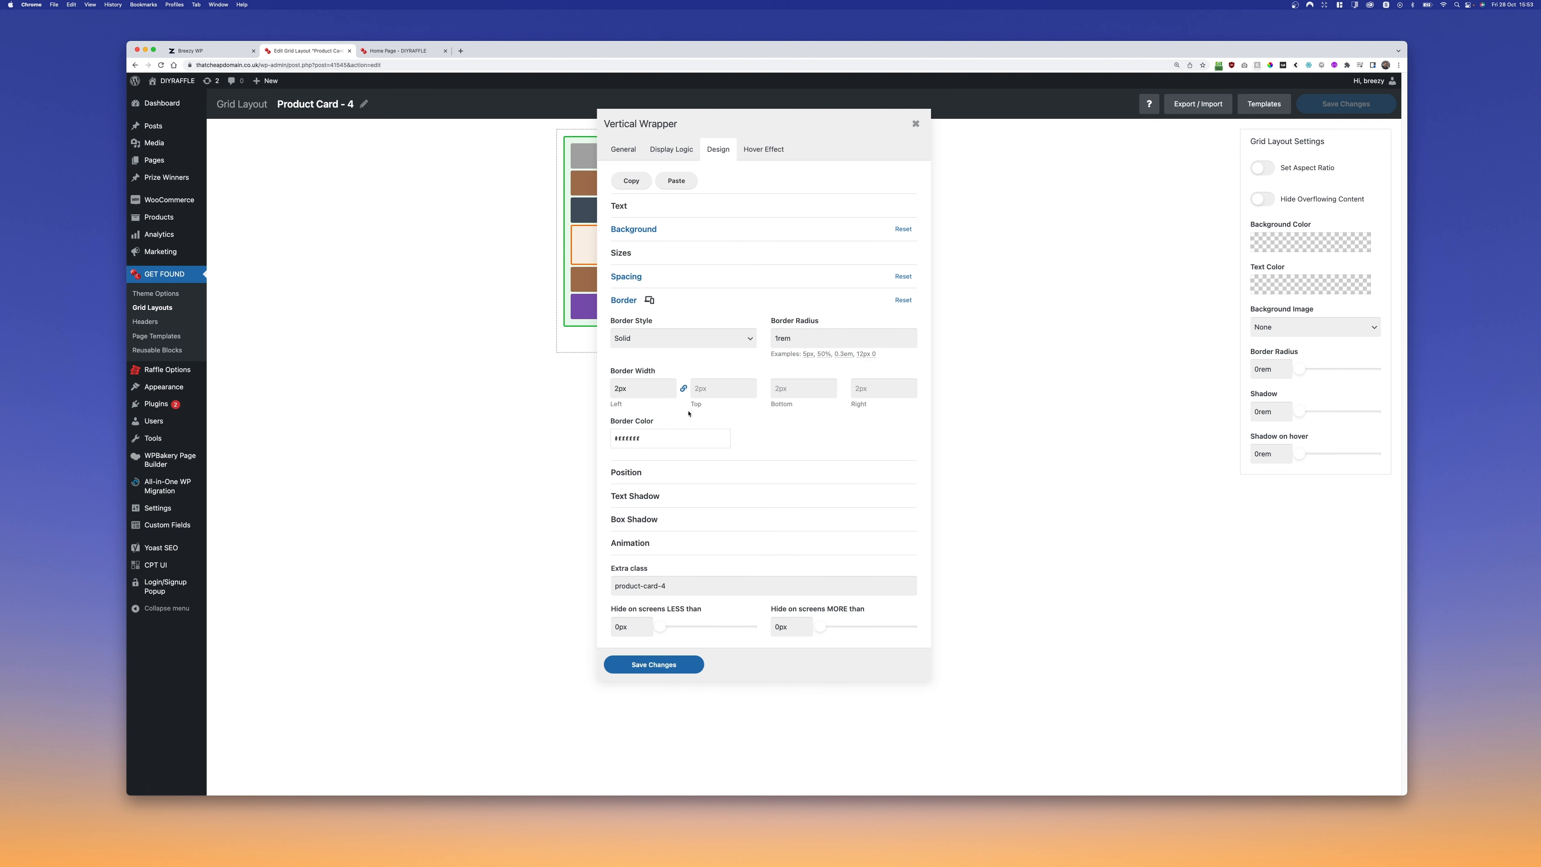
click(724, 438)
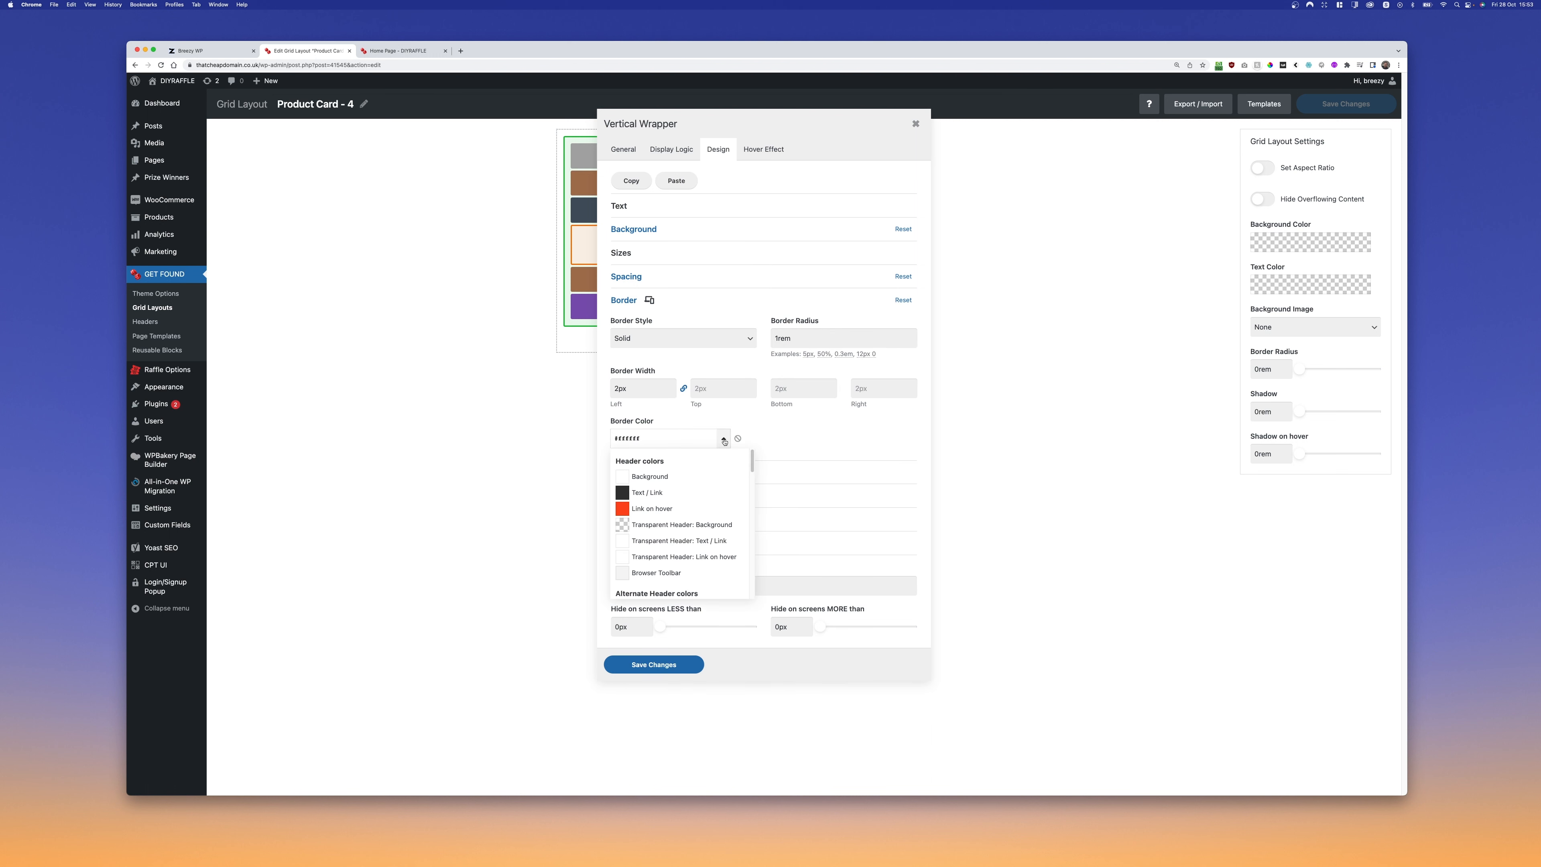
scroll(752, 463, down, 10)
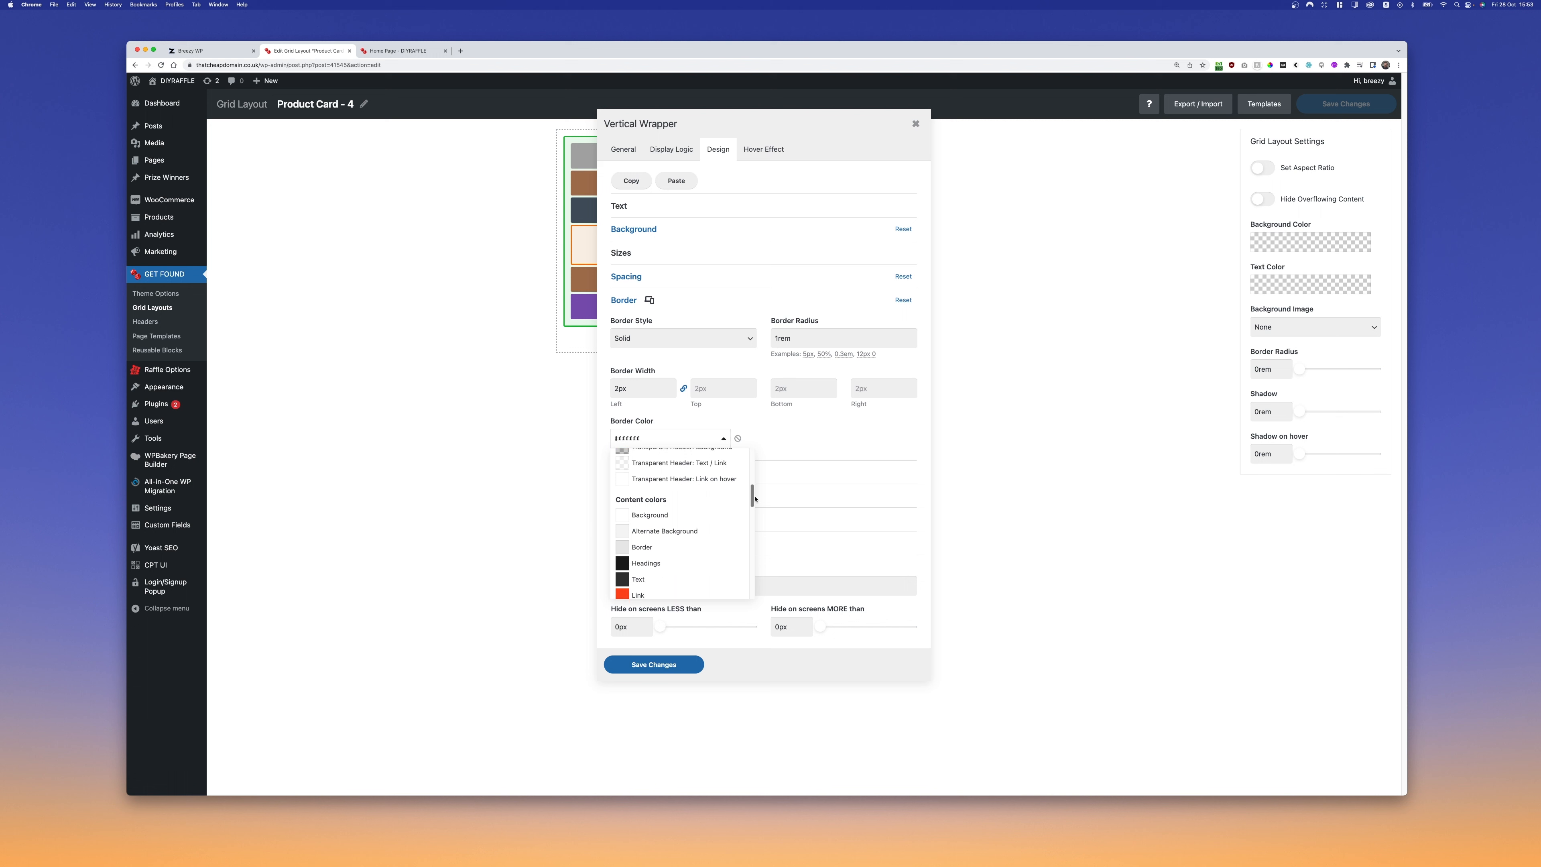
click(675, 513)
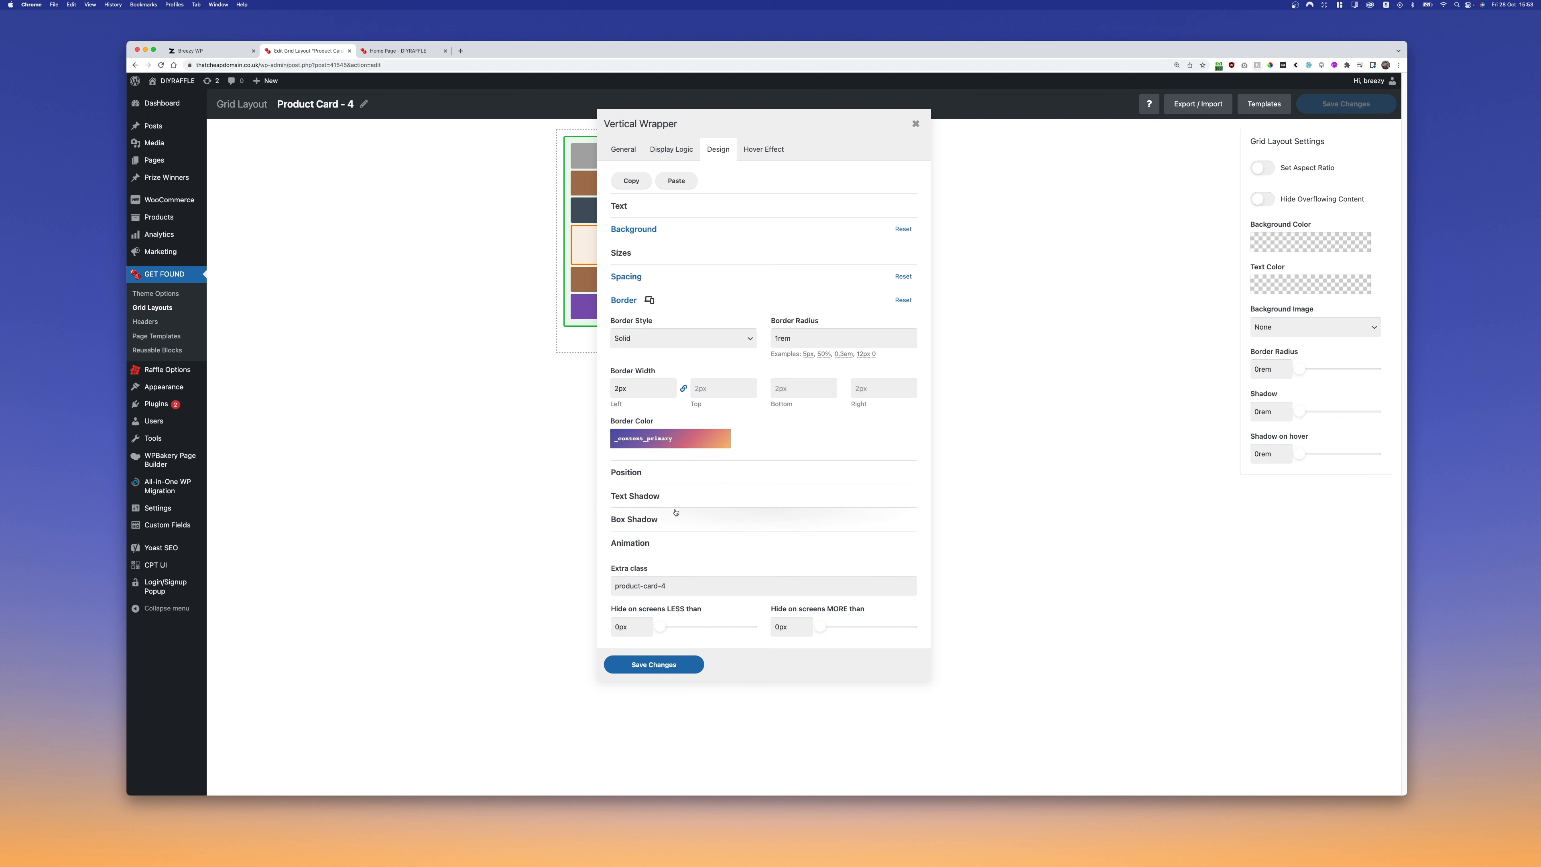
click(715, 437)
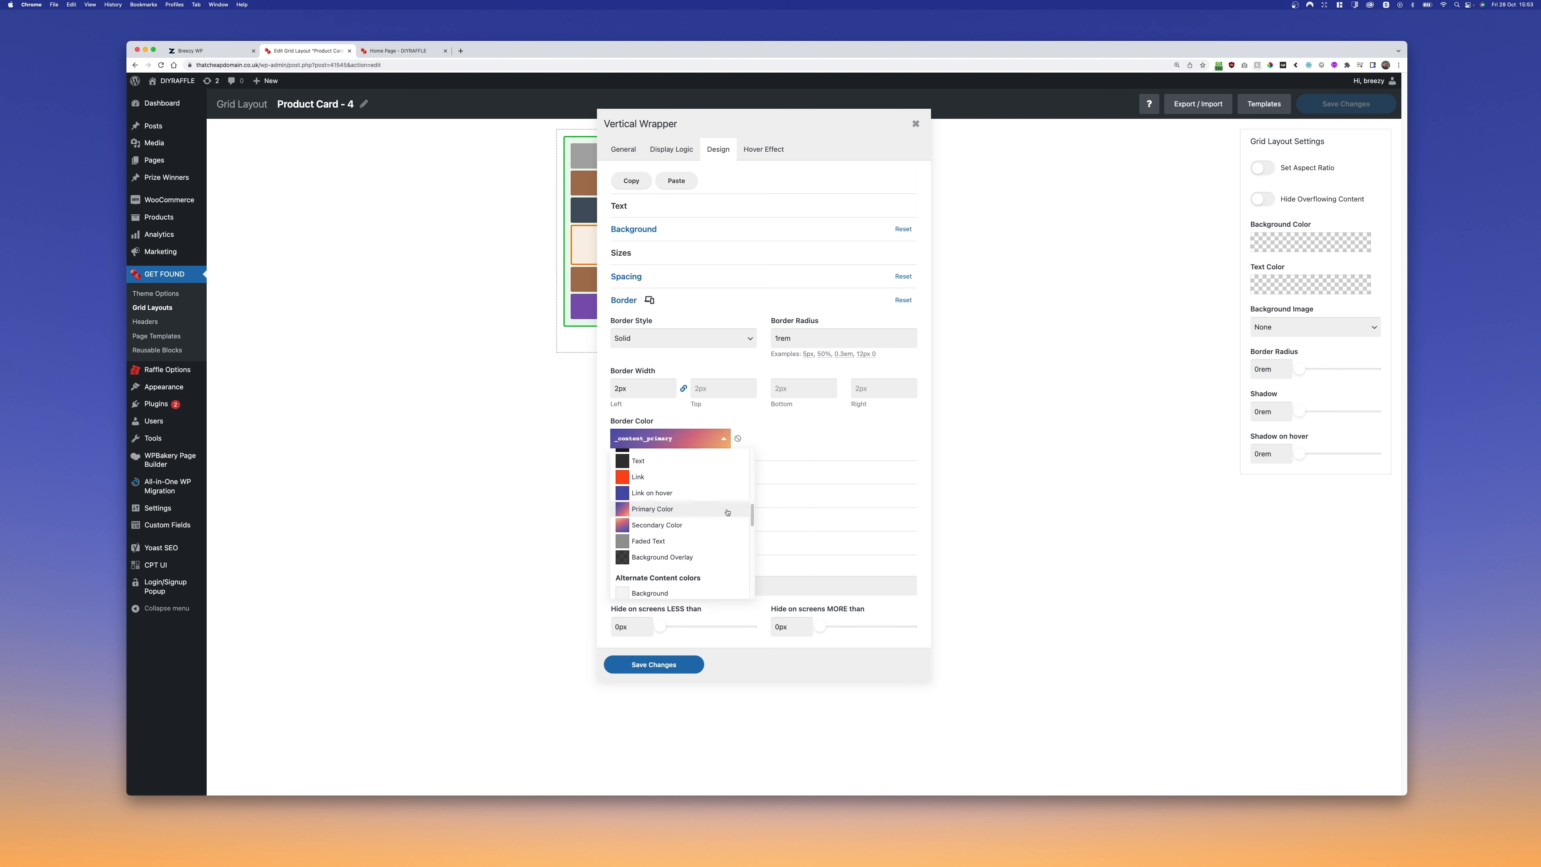
click(710, 494)
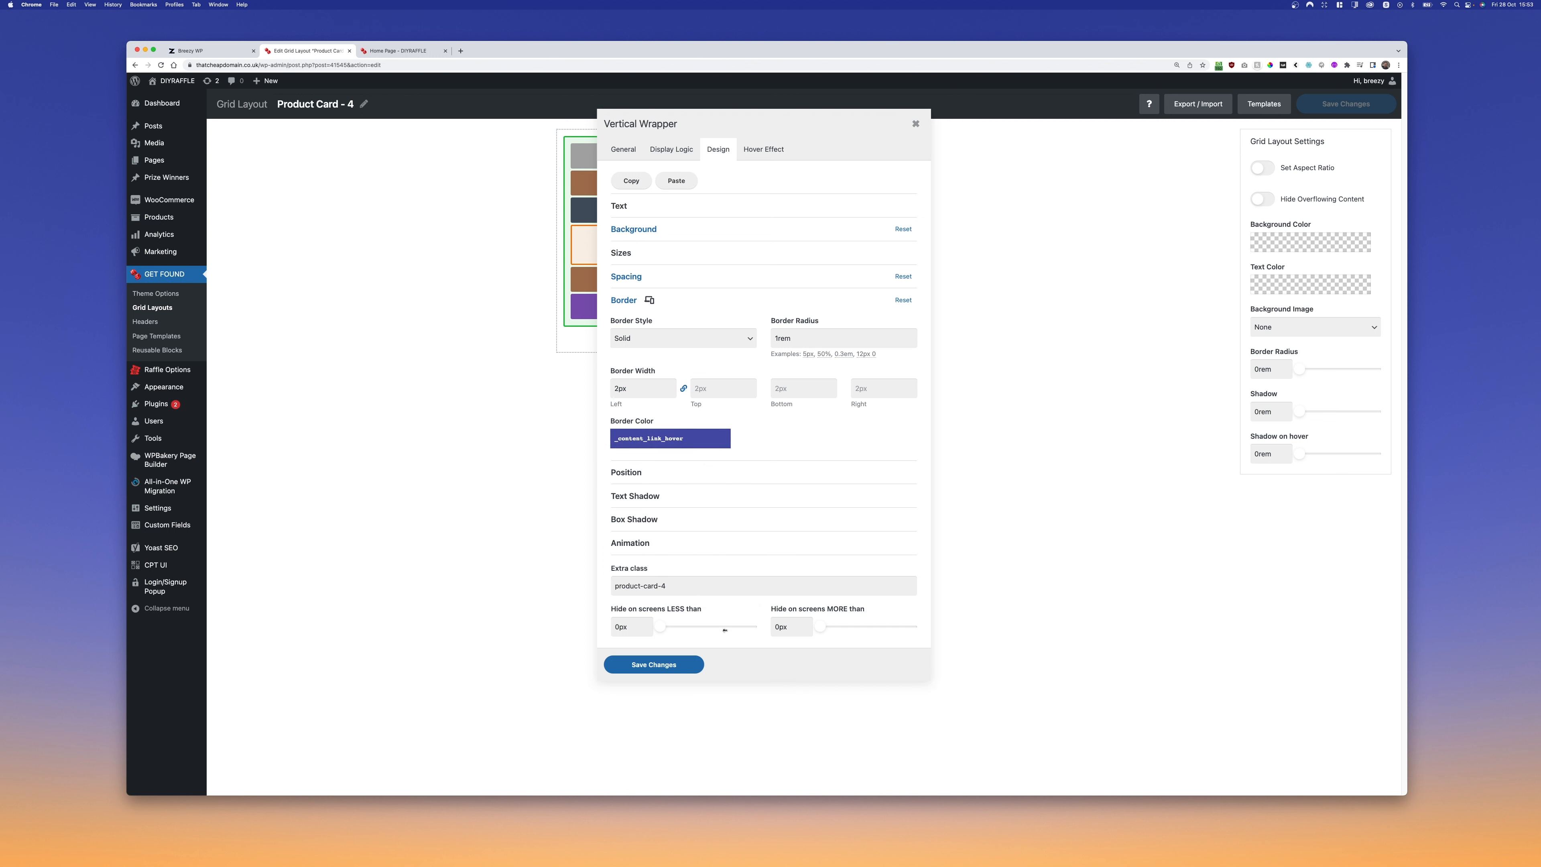
click(682, 663)
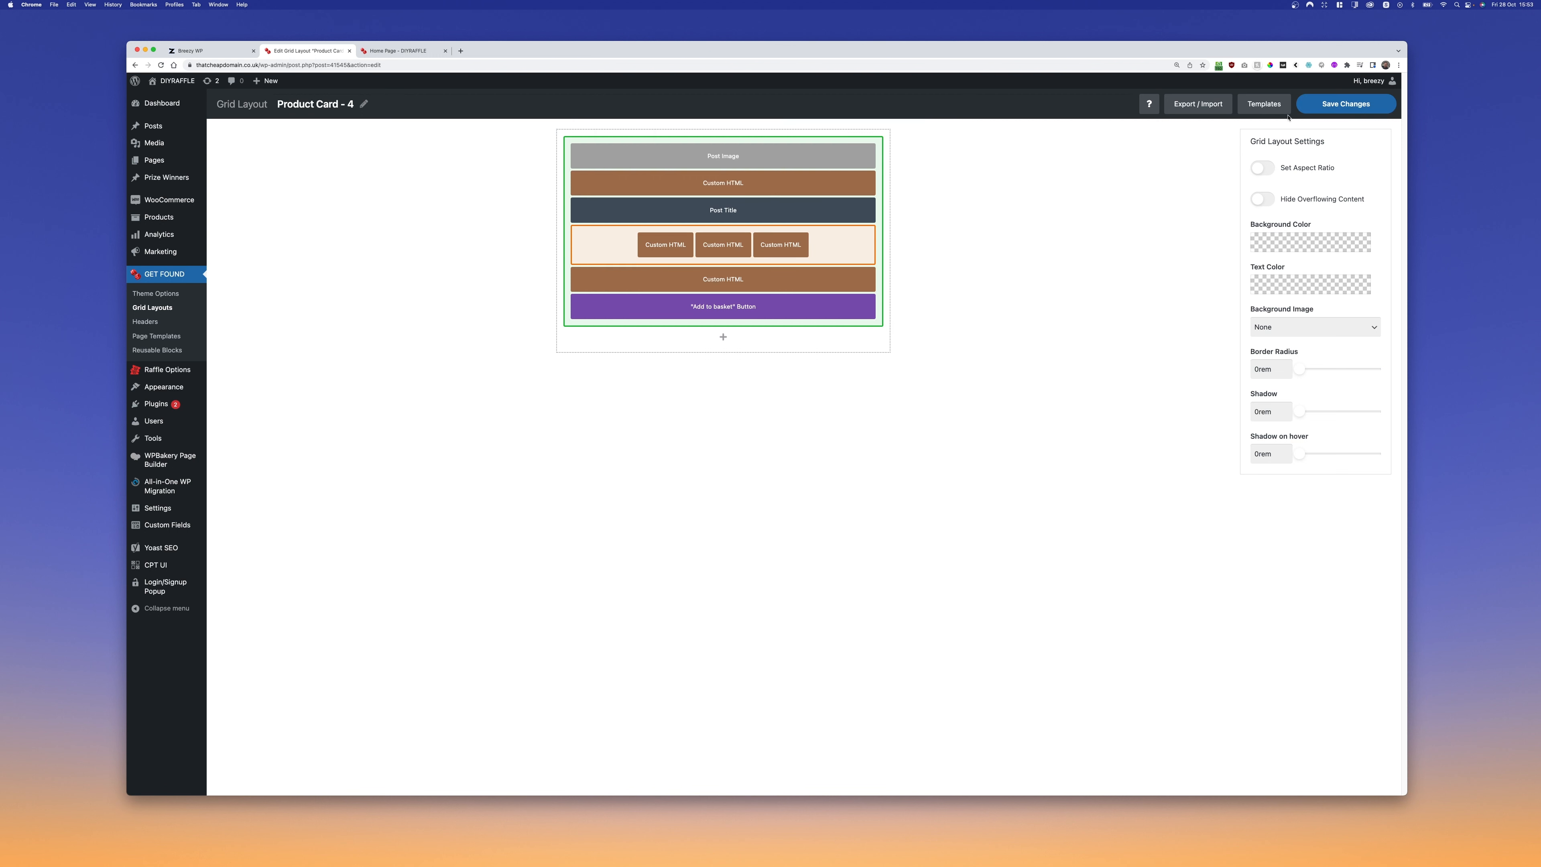
- Save the Product Card - 4 grid layout and reload the home page preview
click(1335, 104)
click(411, 51)
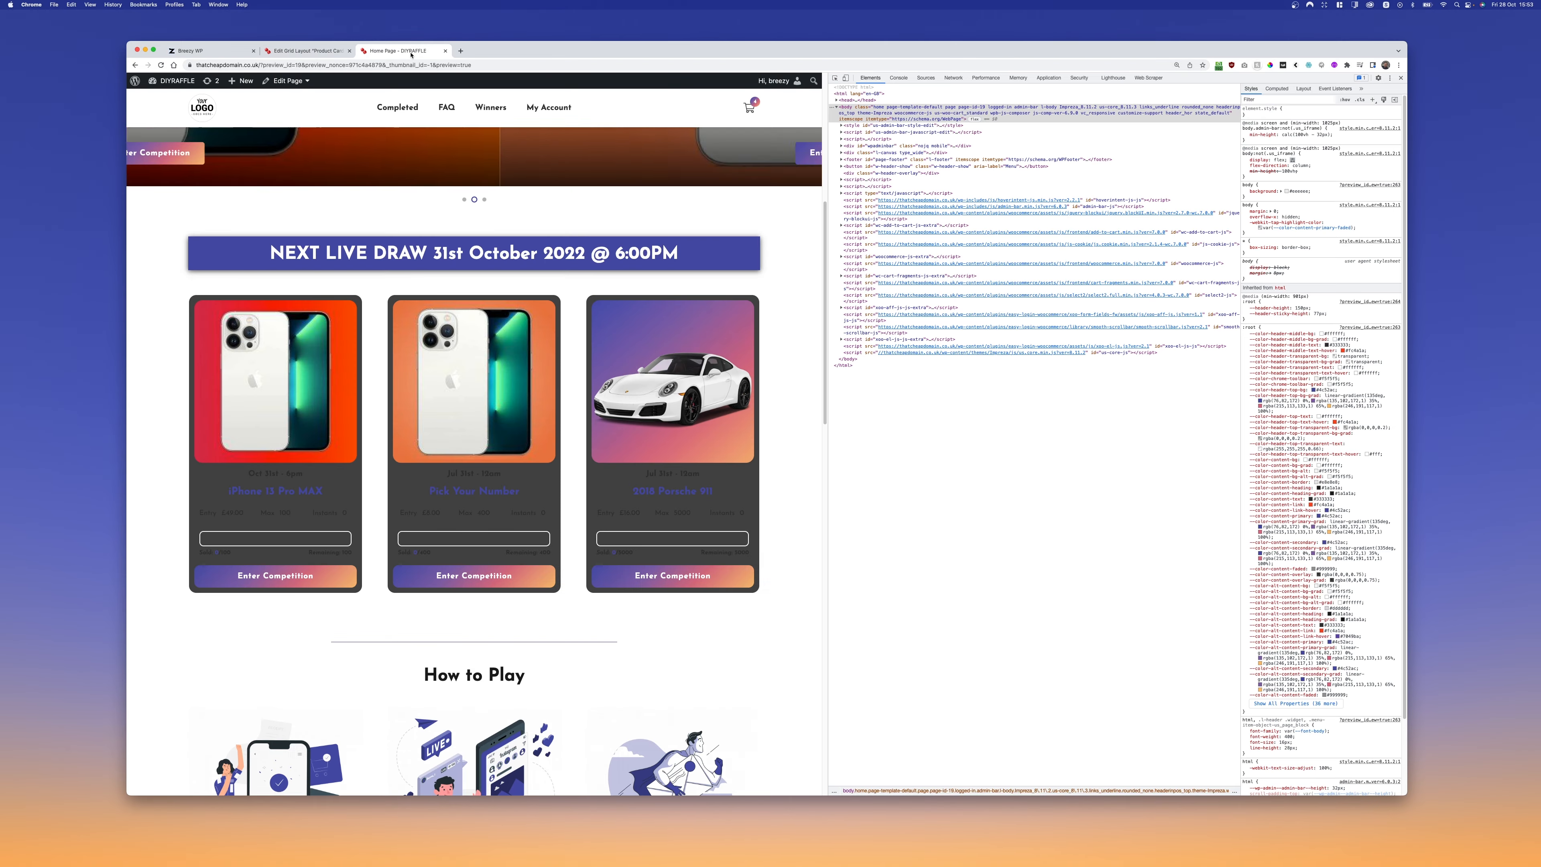
key(super+r)
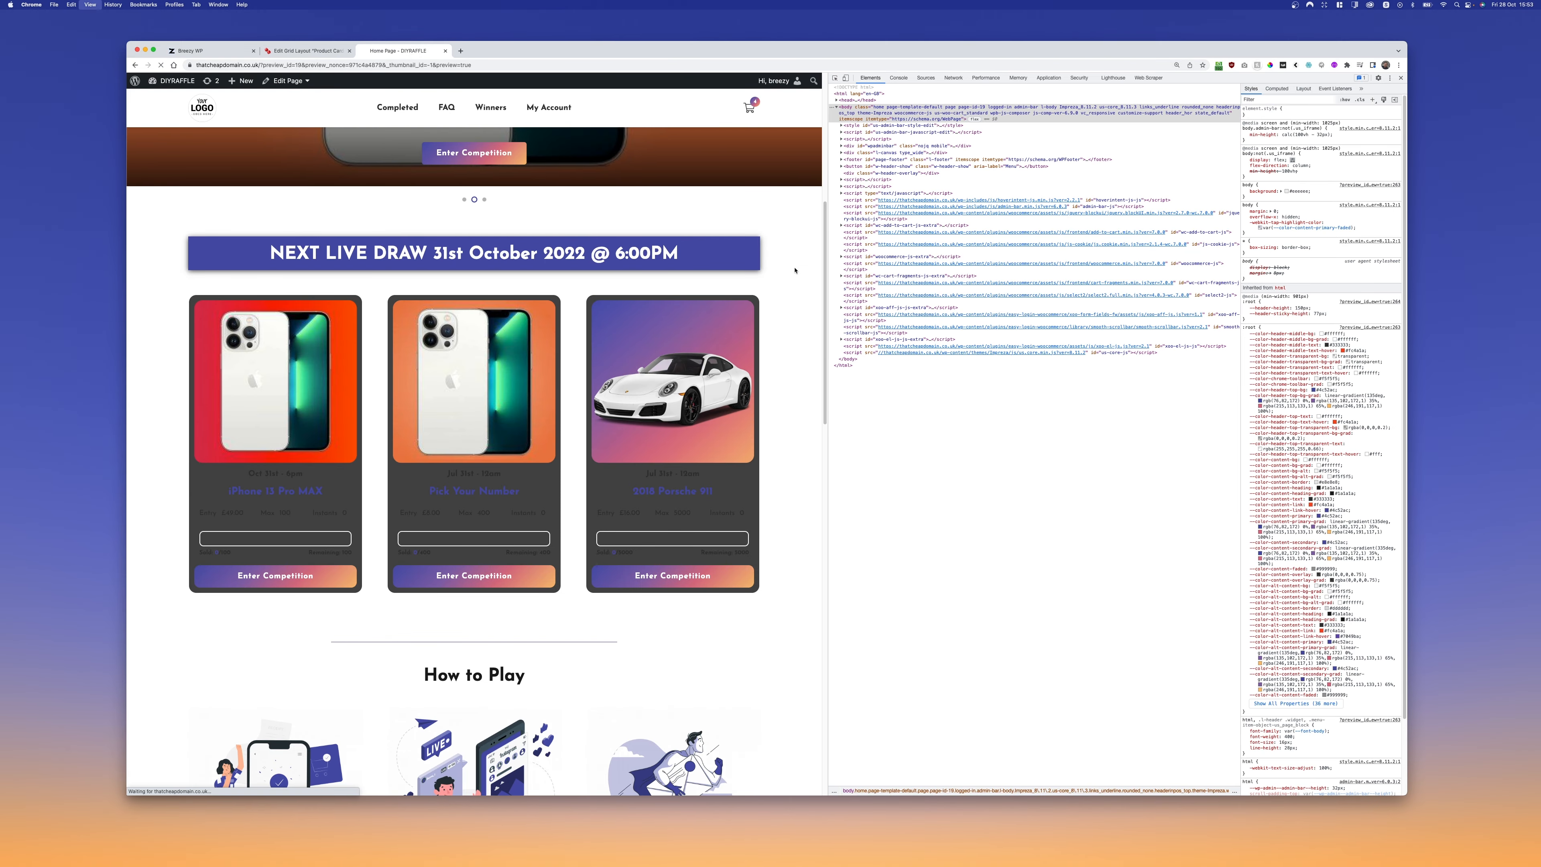